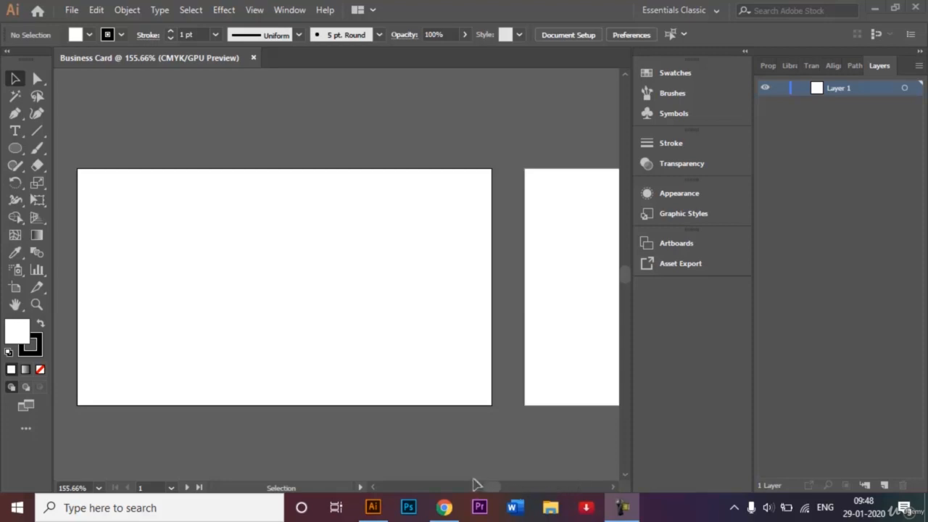
Step: Scroll the view and check the workspace list, leaving Essentials Classic unchanged
drag(492, 486, 493, 487)
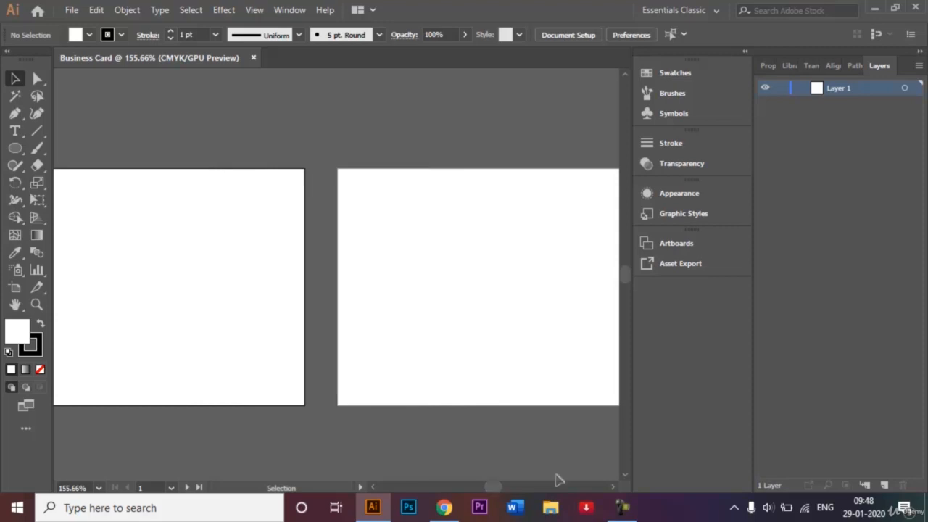
click(612, 488)
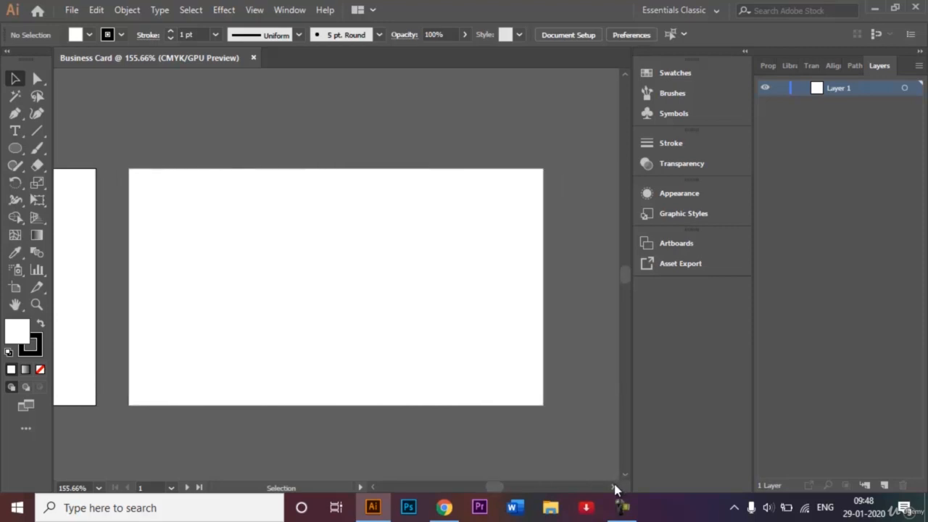
drag(502, 489, 498, 490)
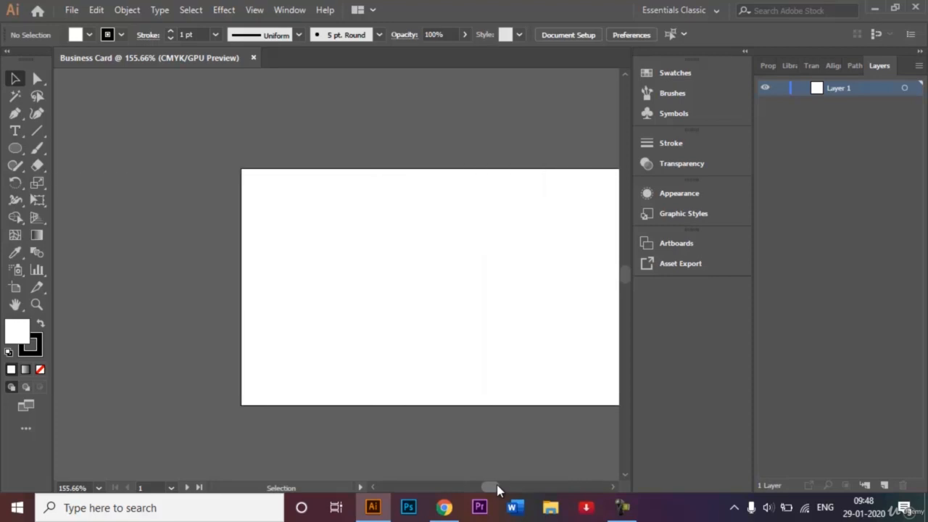
click(613, 490)
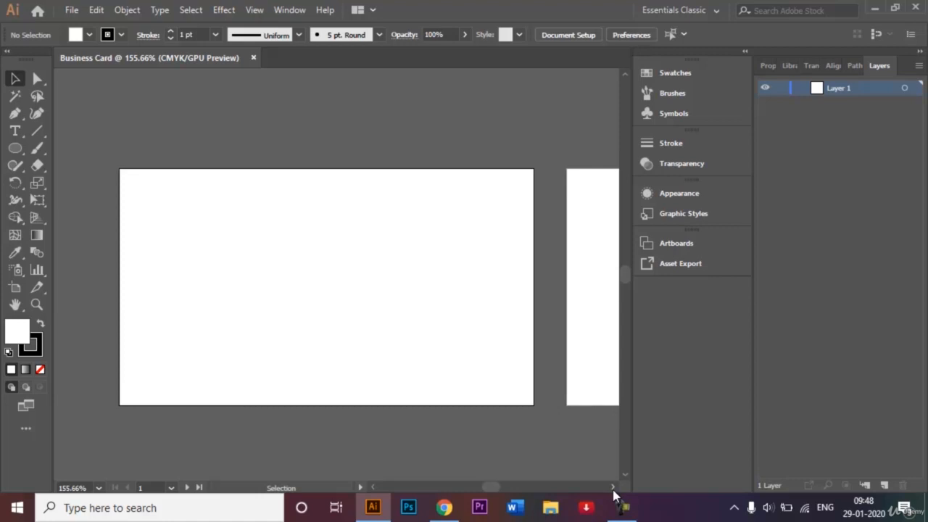
click(613, 488)
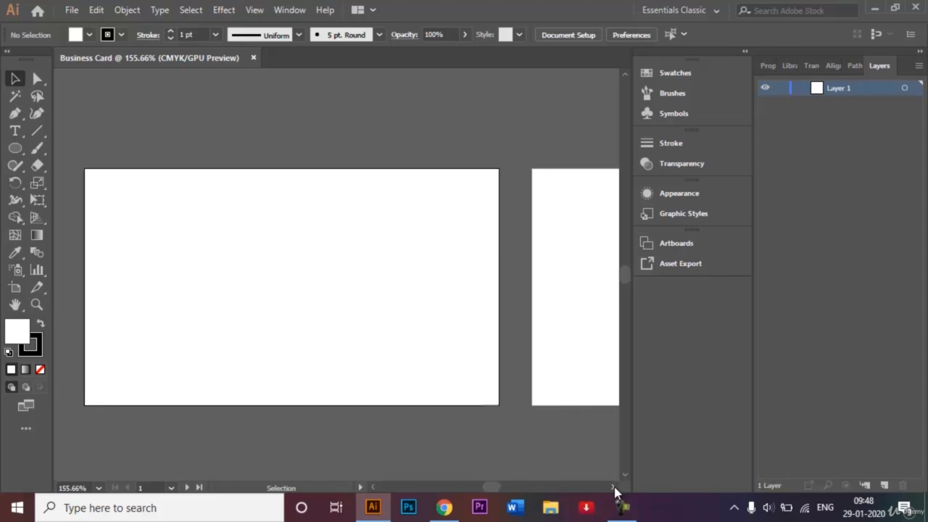
click(613, 488)
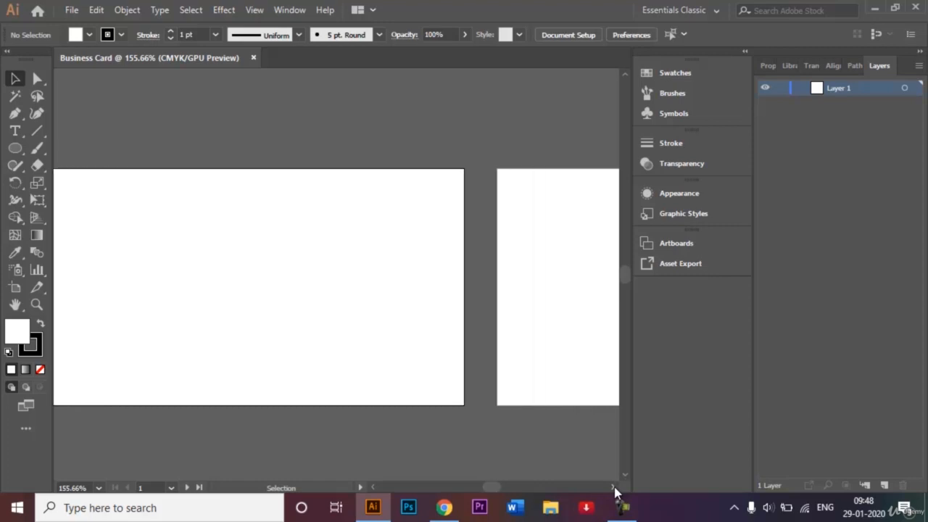
click(373, 488)
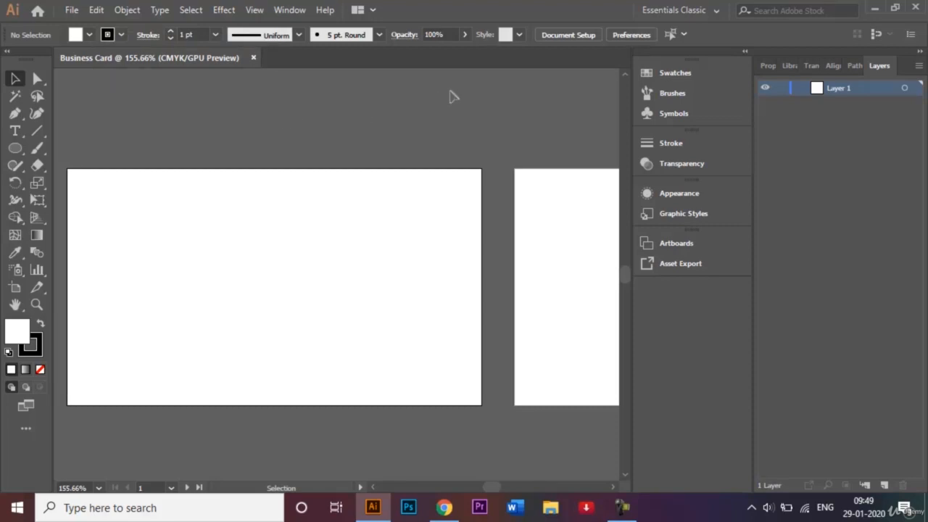
click(695, 14)
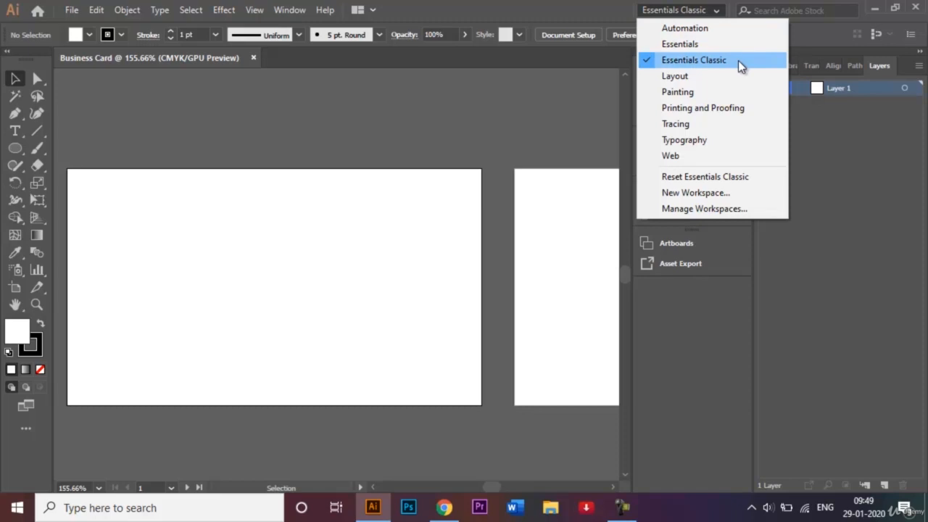
click(453, 113)
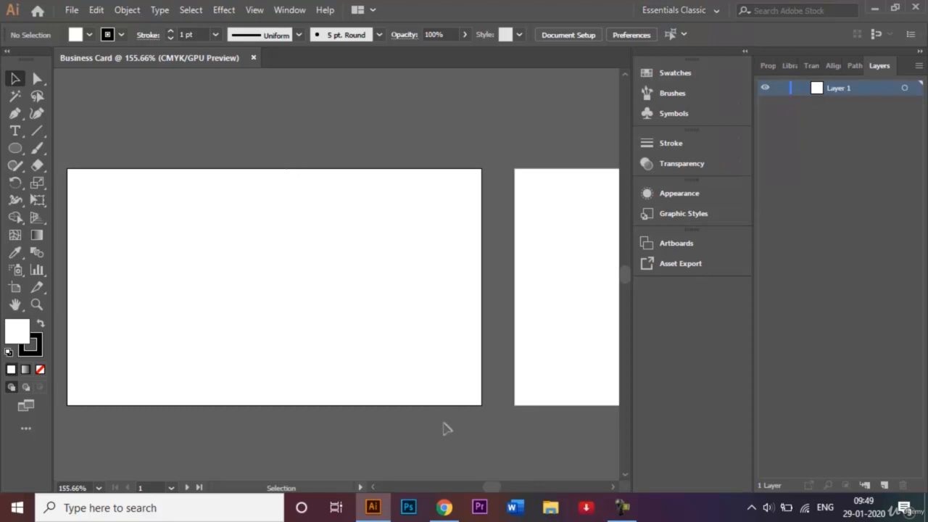
Step: Fit the first business card artboard in the window with Ctrl+0
click(373, 488)
click(373, 488)
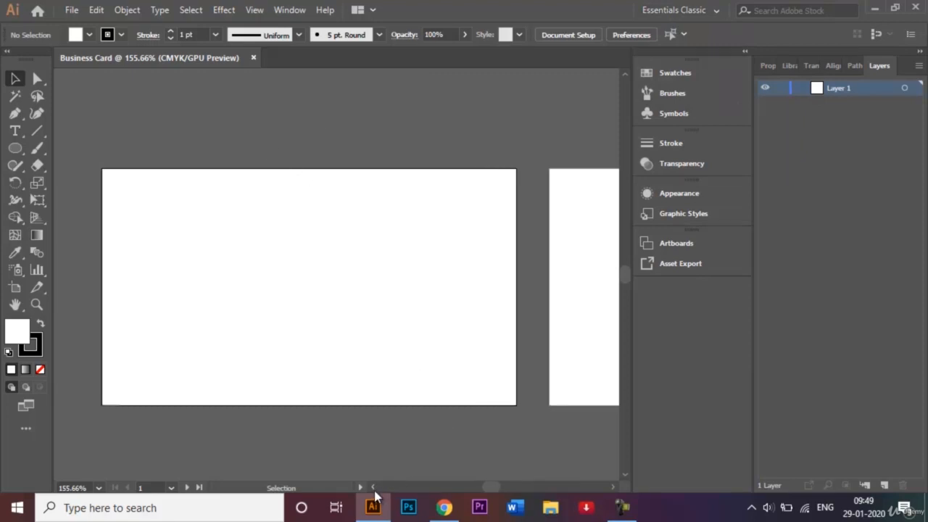
click(373, 488)
key(ctrl+0)
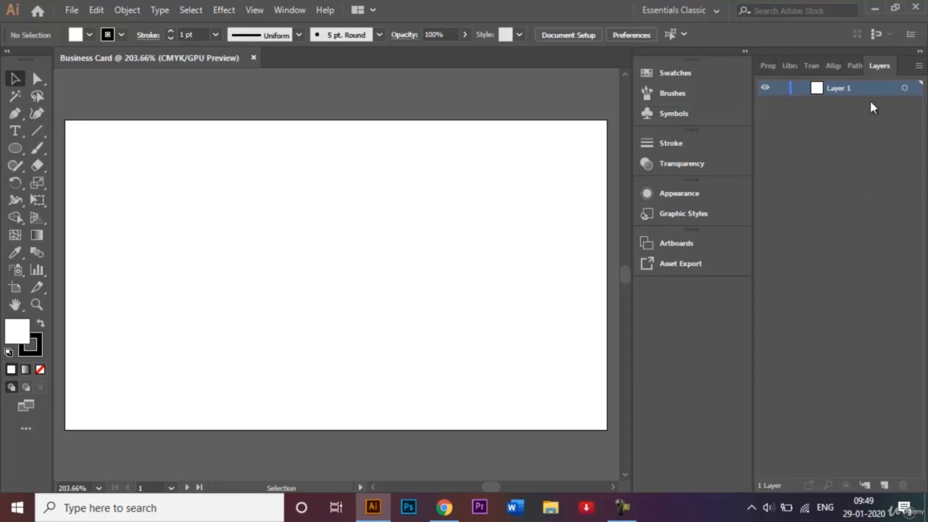
Step: Rename Layer 1 to 'Graphics' in Layer Options
double_click(845, 89)
click(890, 131)
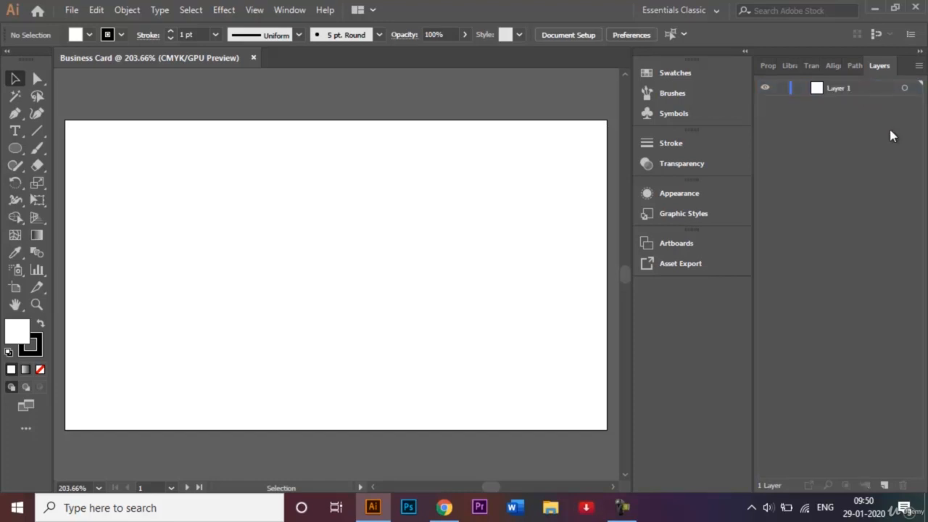
double_click(852, 87)
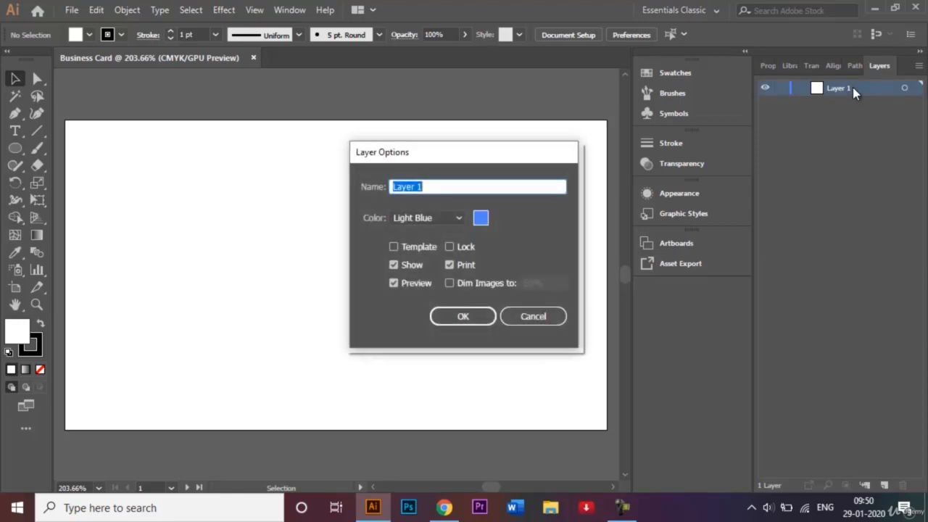
key(BackSpace)
text(Grahi)
key(BackSpace)
key(BackSpace)
text(ohi)
key(BackSpace)
key(BackSpace)
key(BackSpace)
text(phics)
click(474, 316)
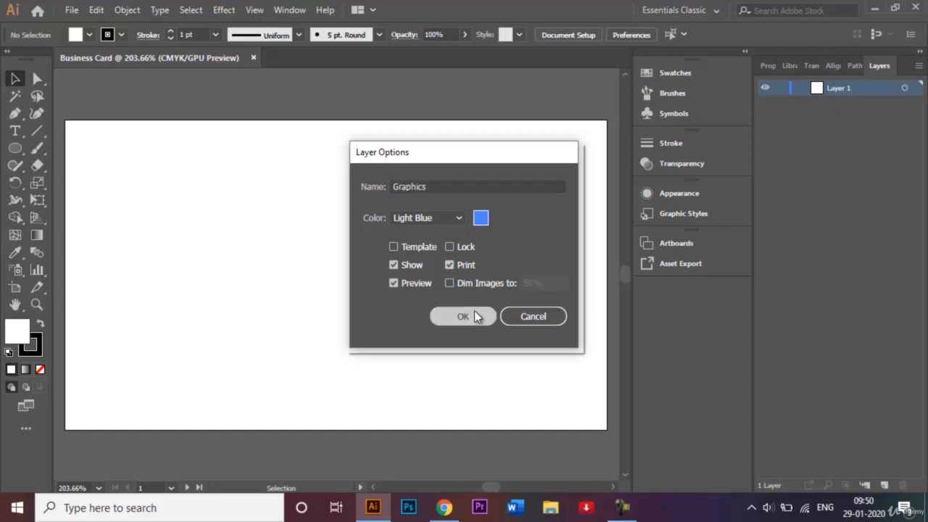
Step: Add a new layer named 'Text' above it, then make Graphics the active layer
click(882, 485)
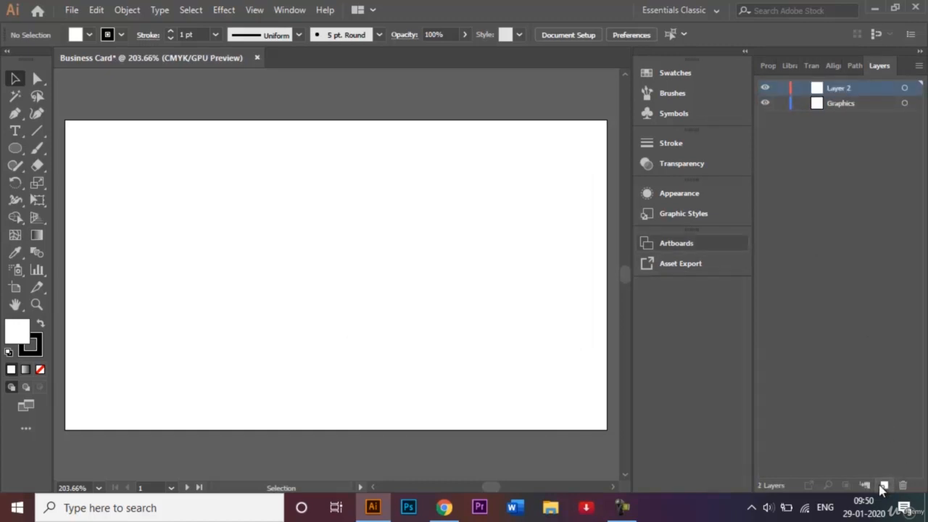
double_click(839, 89)
key(BackSpace)
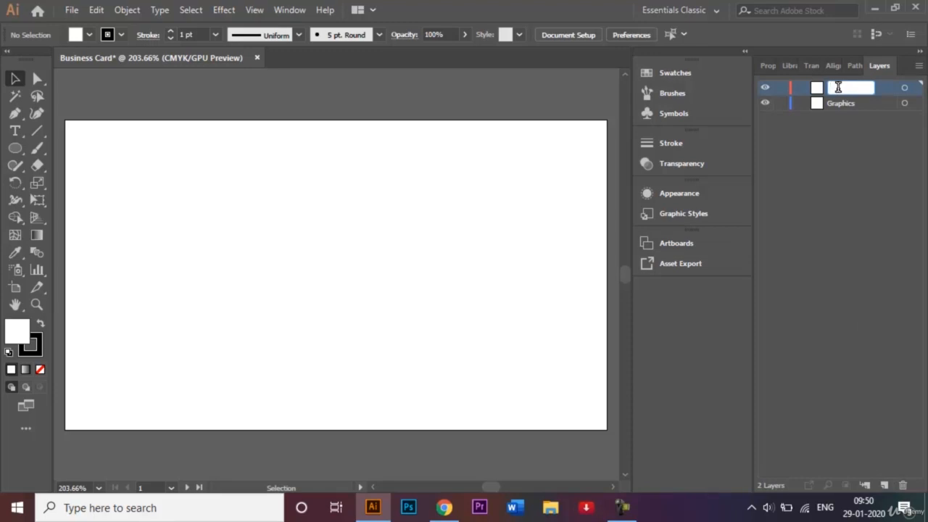
text(Text)
click(869, 160)
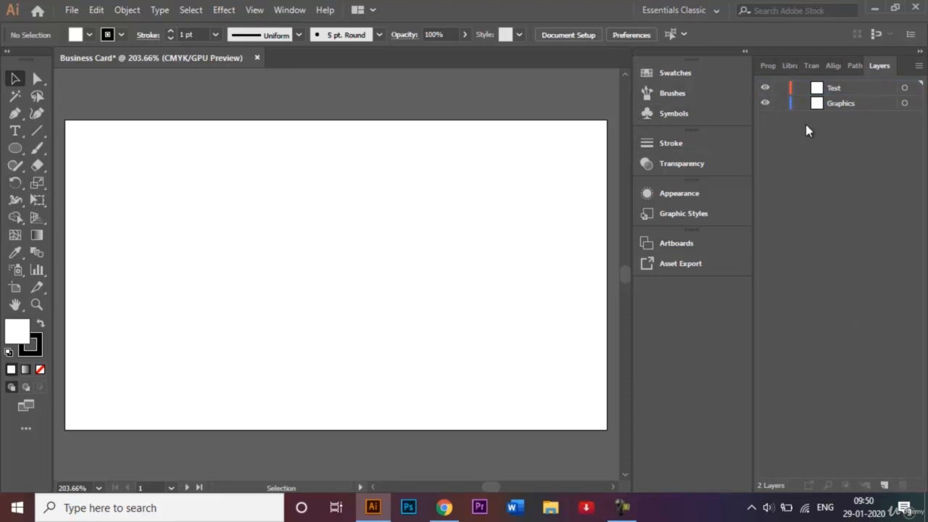
click(859, 103)
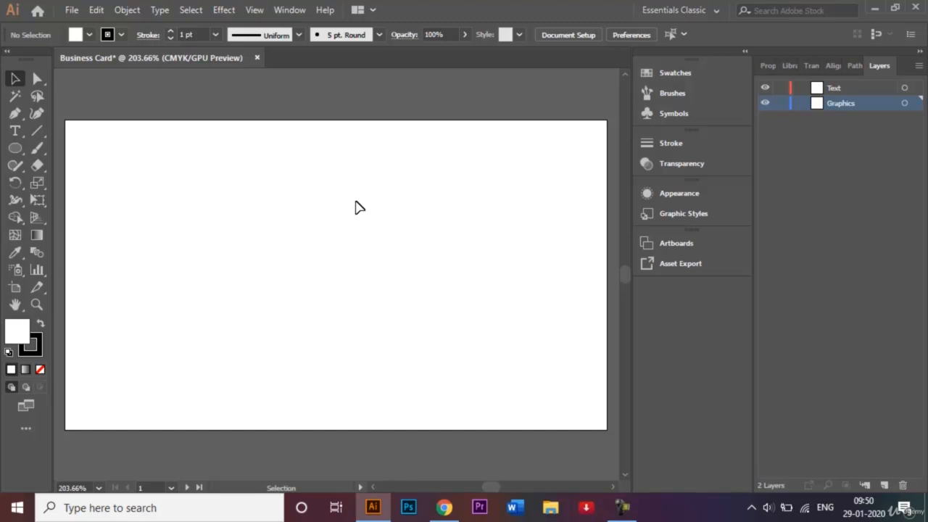
Step: Choose the Pen tool and set the fill to None
click(17, 150)
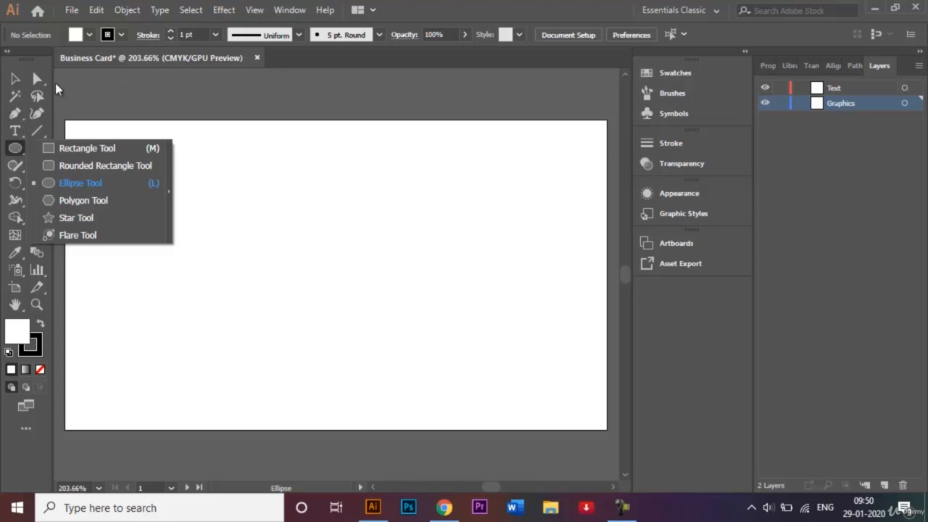
click(14, 79)
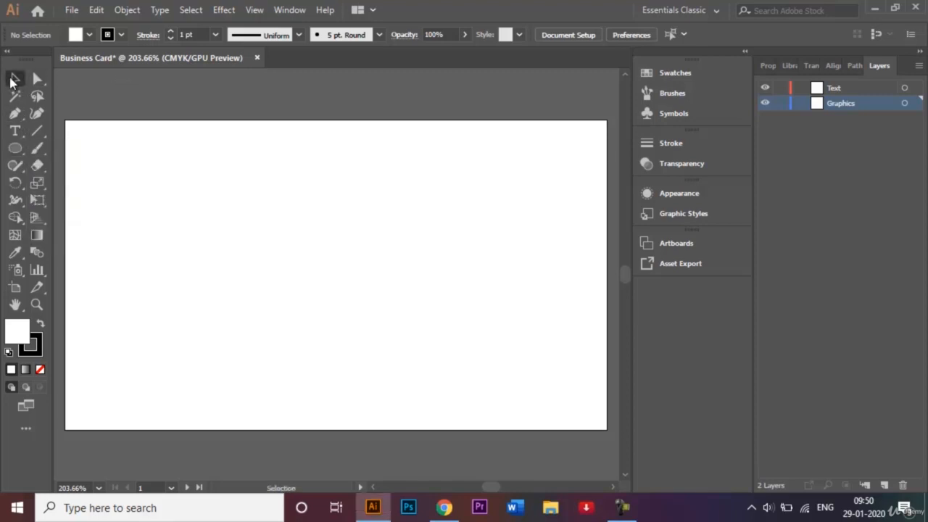
click(14, 116)
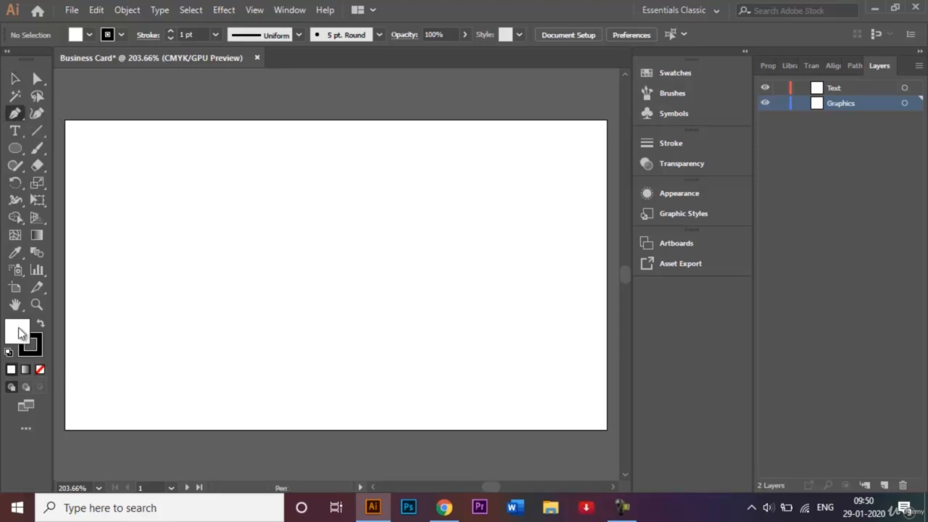
click(41, 371)
Step: Pen-draw a closed right triangle in the card's bottom-left corner
click(65, 312)
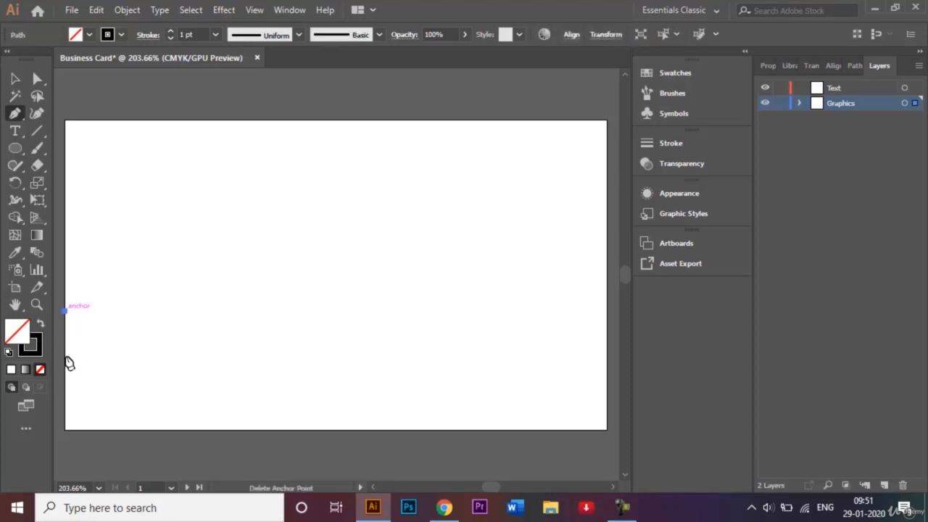
click(65, 429)
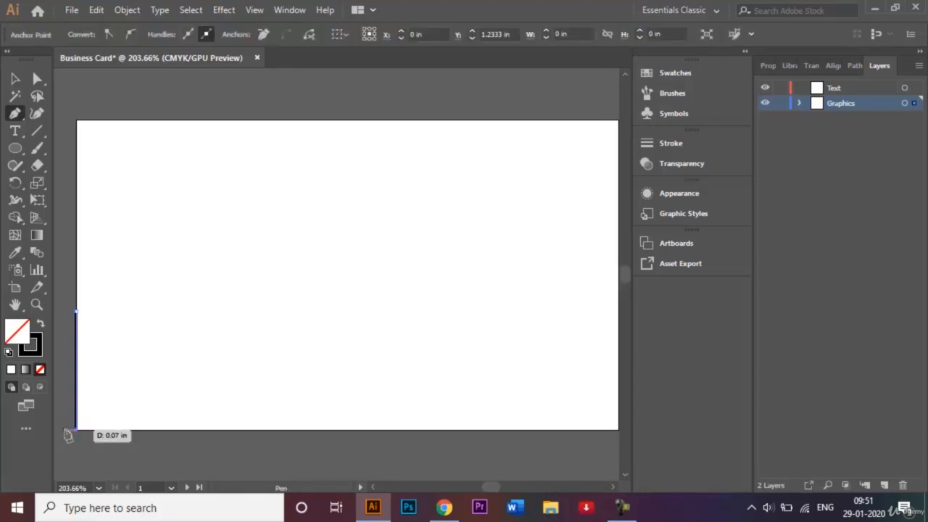
click(189, 430)
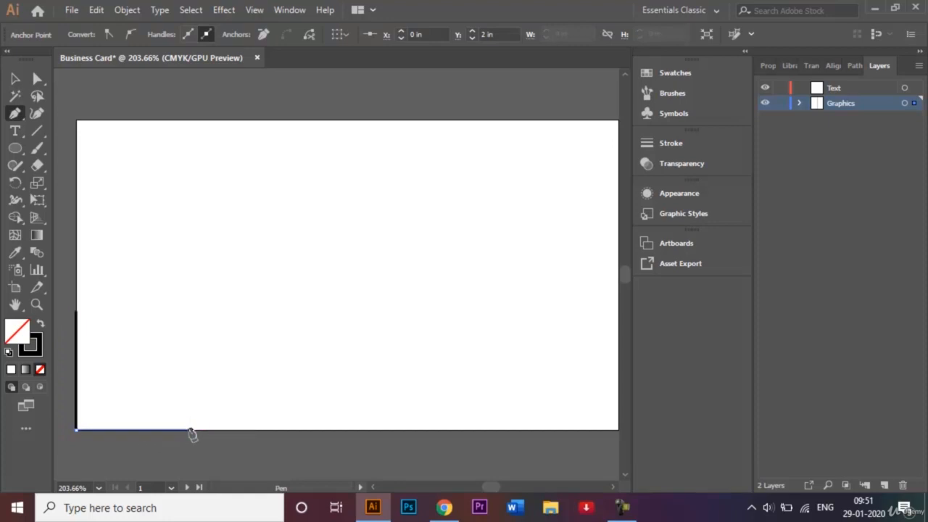
click(77, 312)
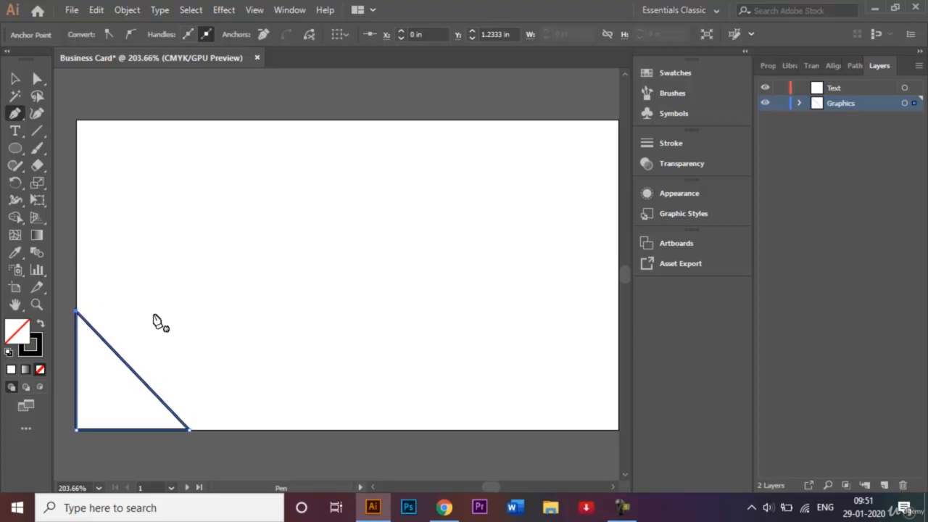
Step: Select the new triangle with the Selection tool
scroll(157, 321, right, 1)
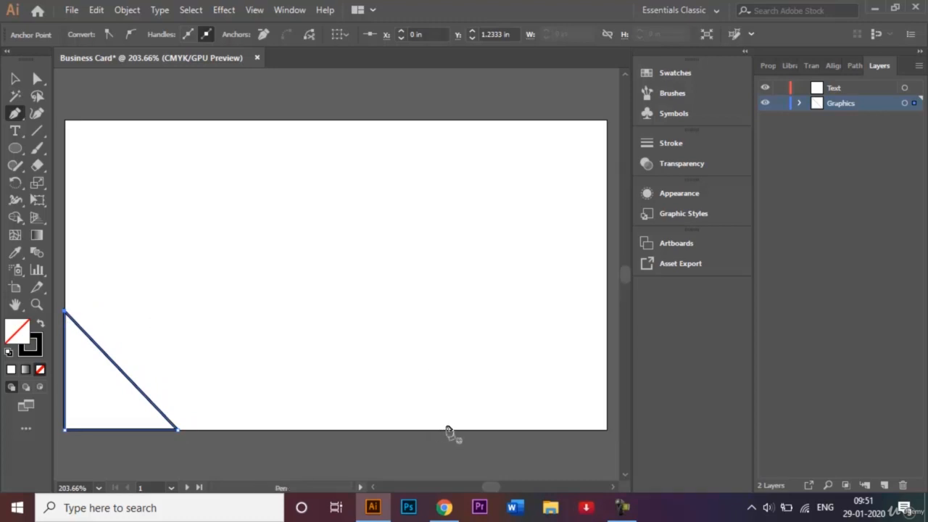
click(14, 80)
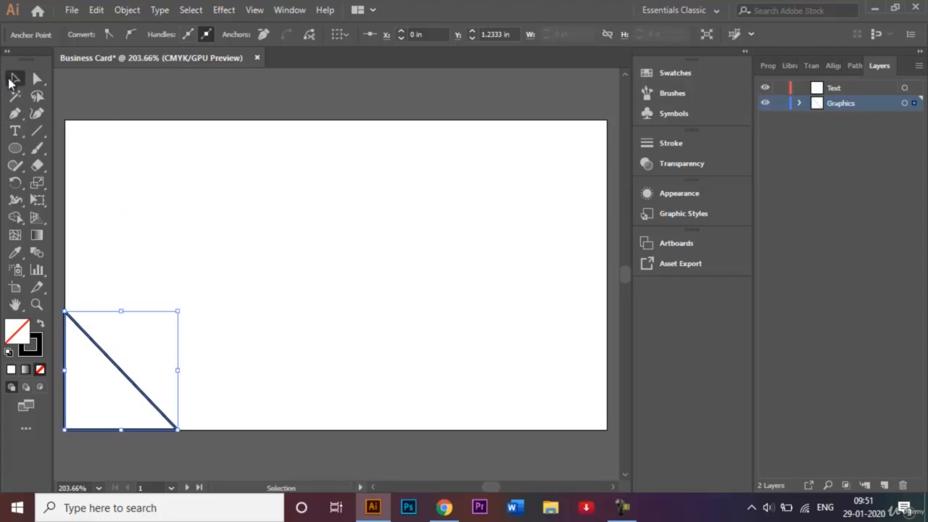
click(193, 132)
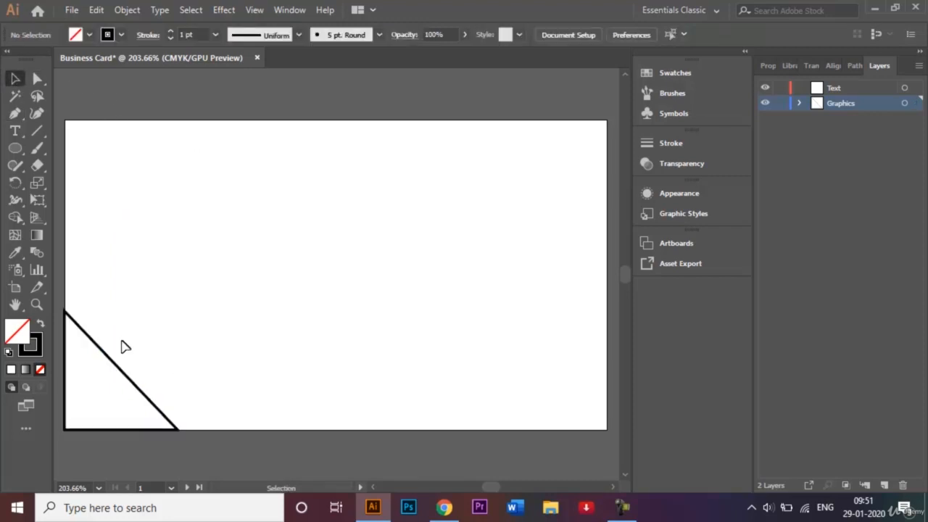
click(108, 358)
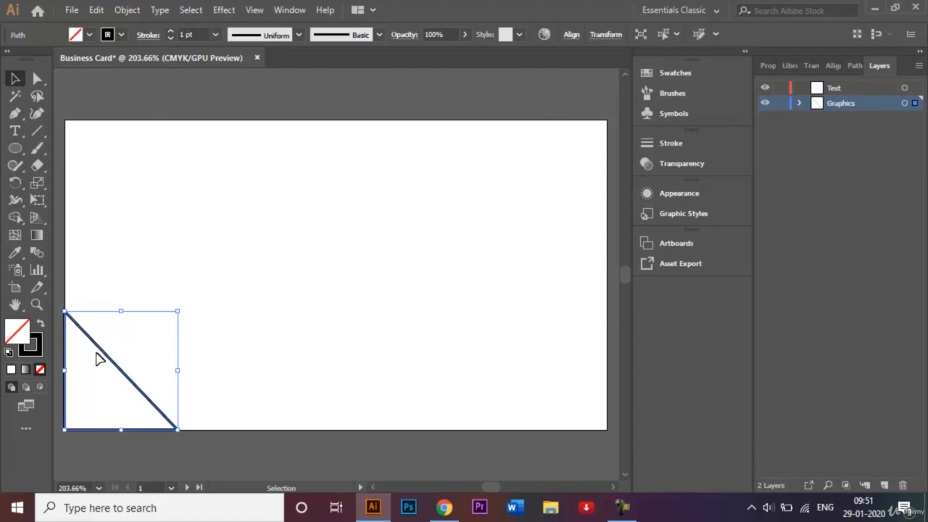
Step: Reflect a horizontal copy of the triangle and nudge it into the top-left corner
click(138, 11)
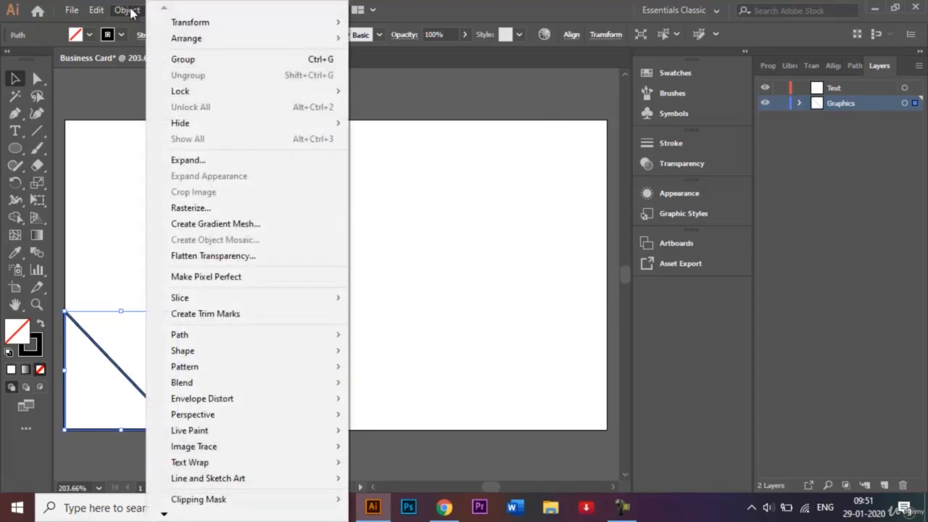
mouse_move(219, 29)
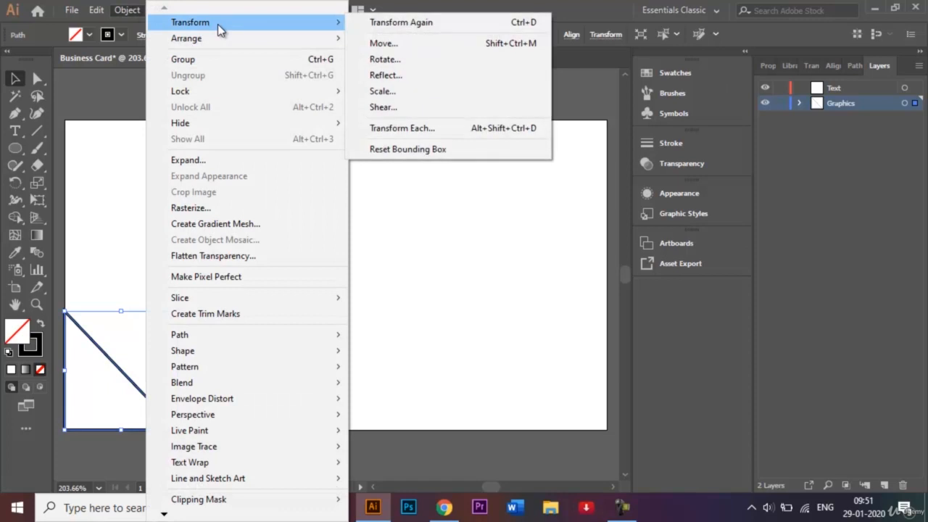
click(412, 76)
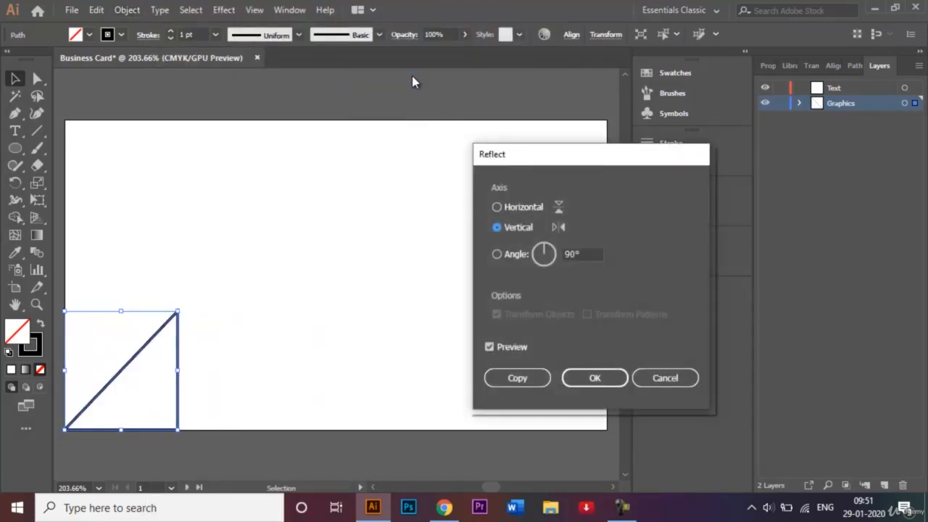
click(497, 207)
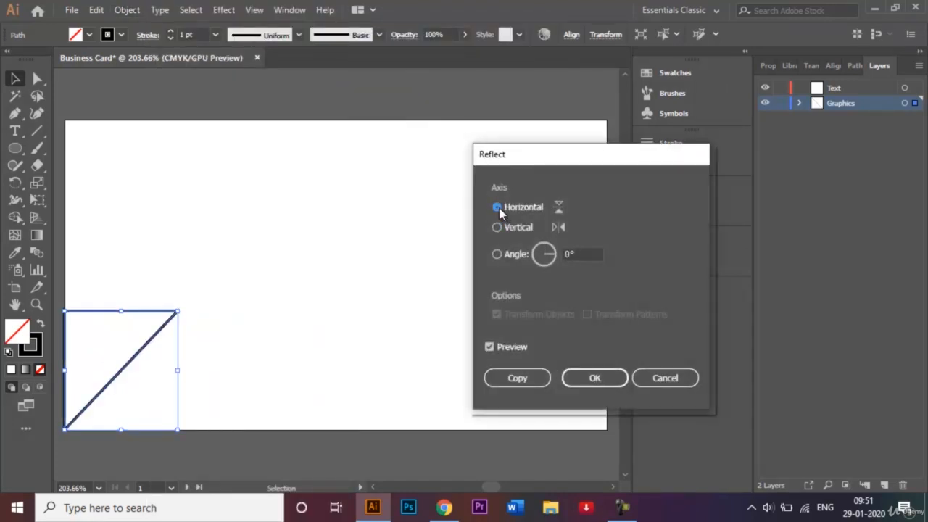
click(514, 381)
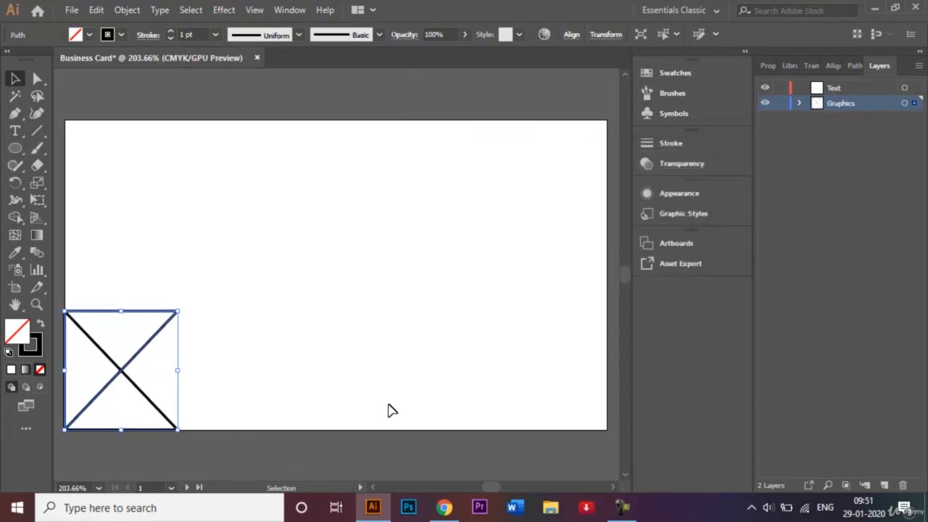
key(shift+Up)
key(shift+Up)
key(shift+Up)
key(shift+Up)
key(shift+Up)
key(shift+Up)
key(shift+Up)
key(shift+Up)
key(shift+Up)
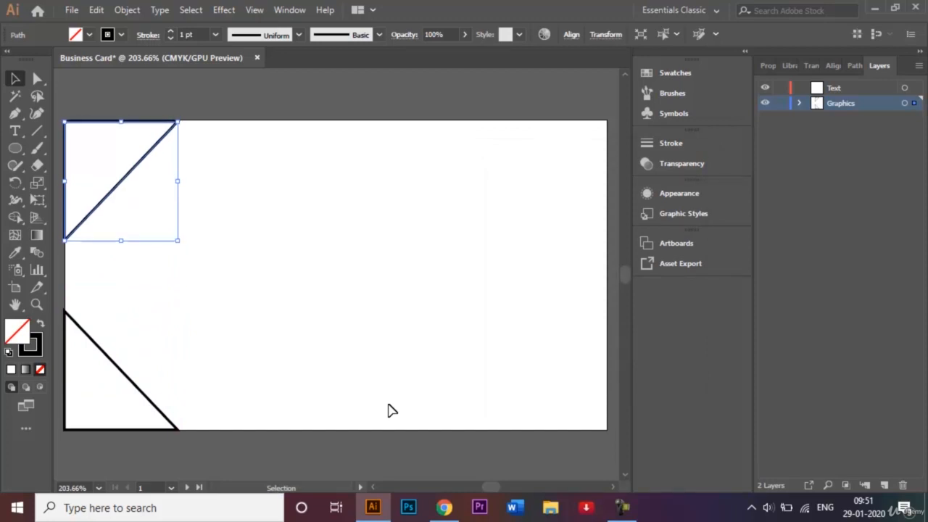
key(Down)
key(Down)
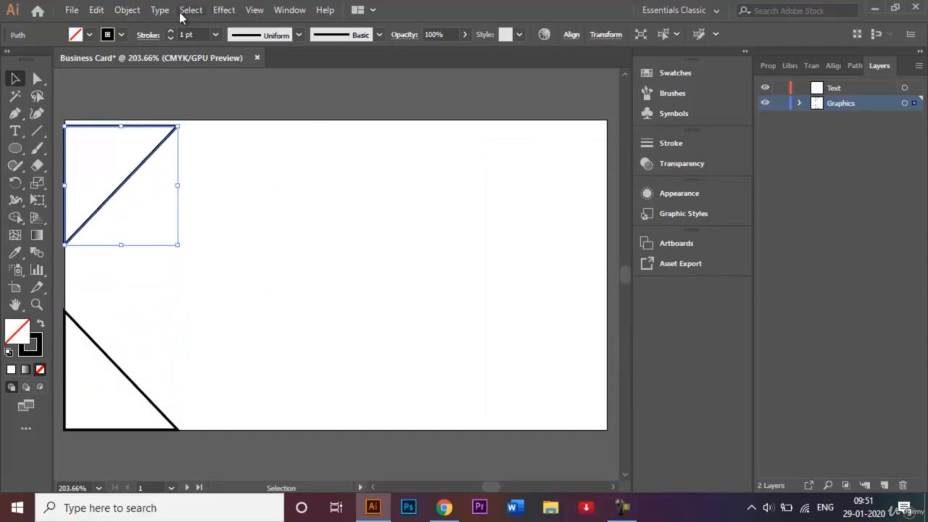
Step: Reflect the top-left triangle vertically and nudge it into the top-right corner
click(127, 10)
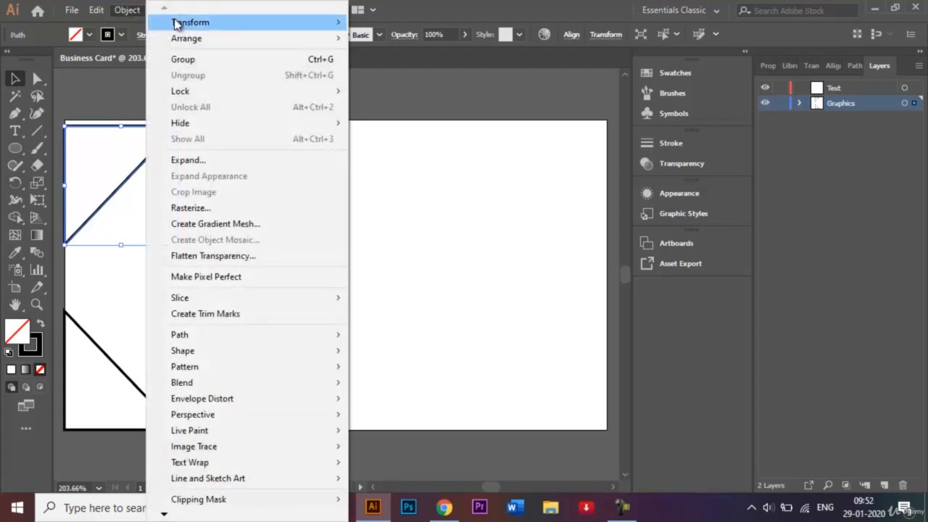
click(401, 75)
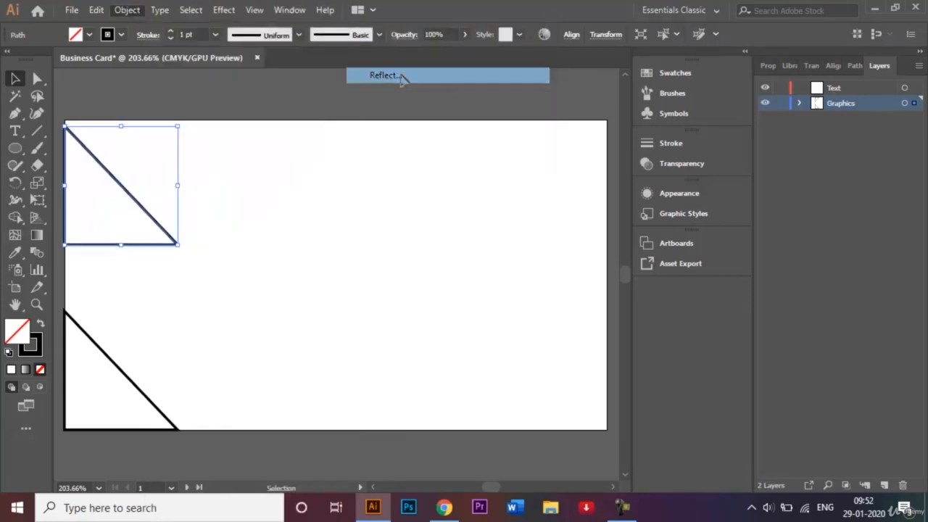
click(497, 226)
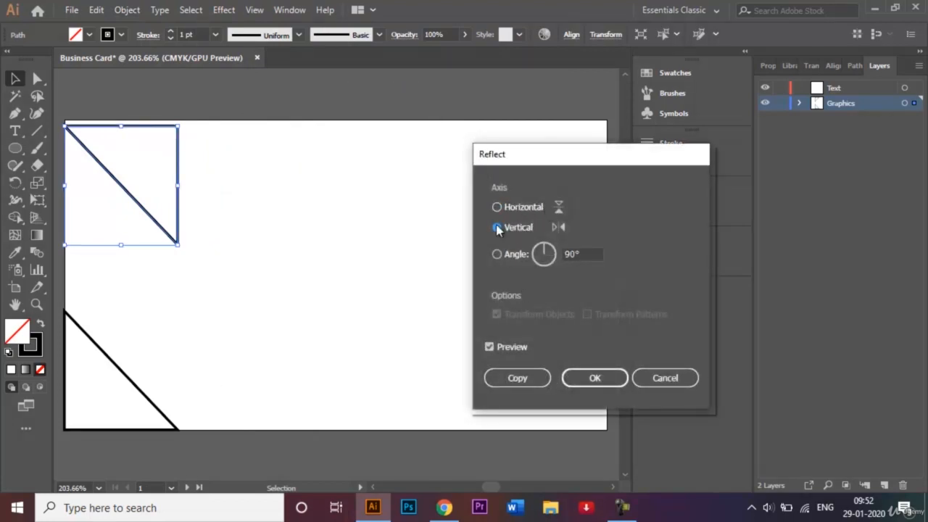
click(588, 376)
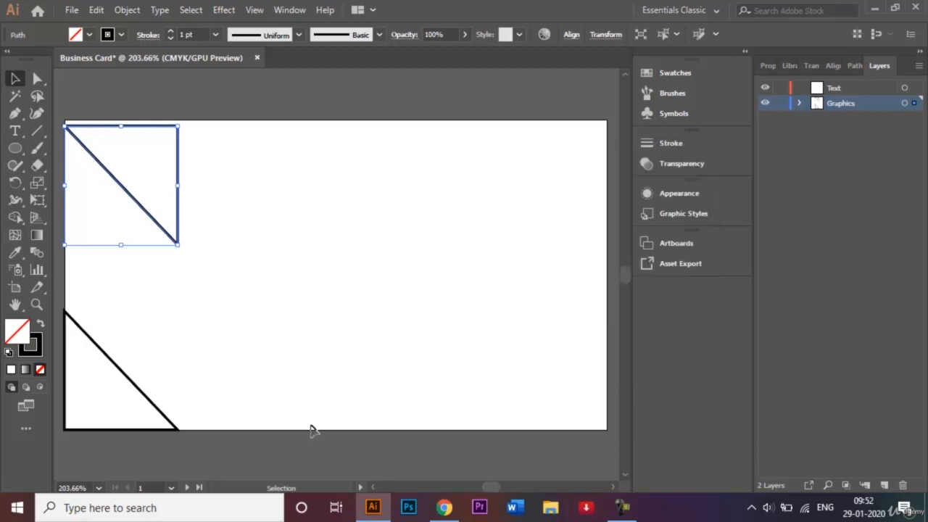
key(shift+Right)
key(shift+Right)
key(shift+Right)
key(shift+Right)
key(shift+Right)
key(shift+Right)
key(shift+Right)
key(shift+Right)
key(shift+Right)
key(shift+Right)
key(shift+Right)
key(shift+Right)
key(shift+Right)
key(shift+Right)
key(shift+Right)
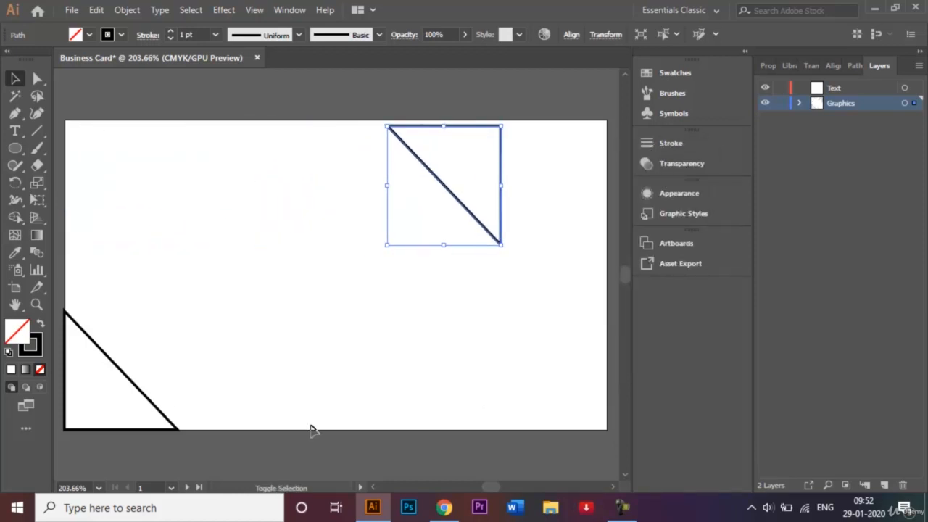
key(shift+Right)
key(shift+Right)
key(shift+Right)
key(shift+Right)
key(shift+Right)
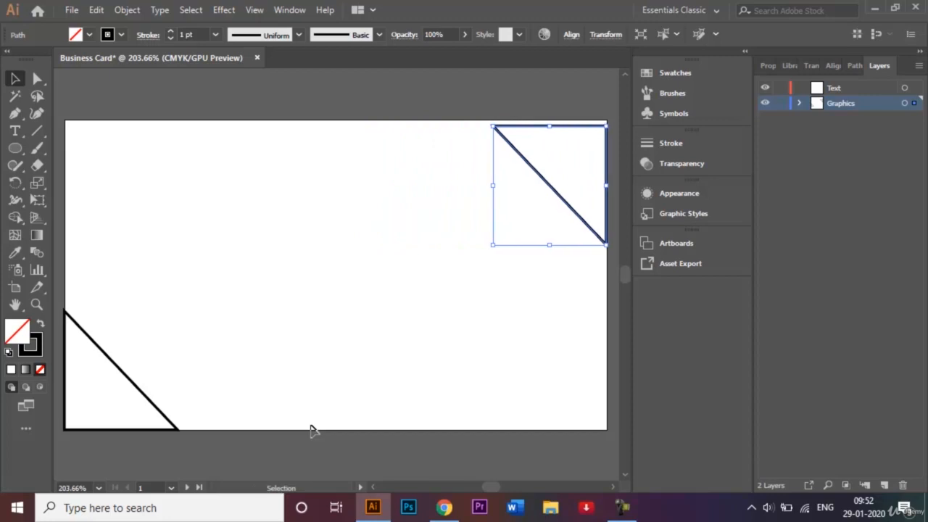
key(Up)
key(Up)
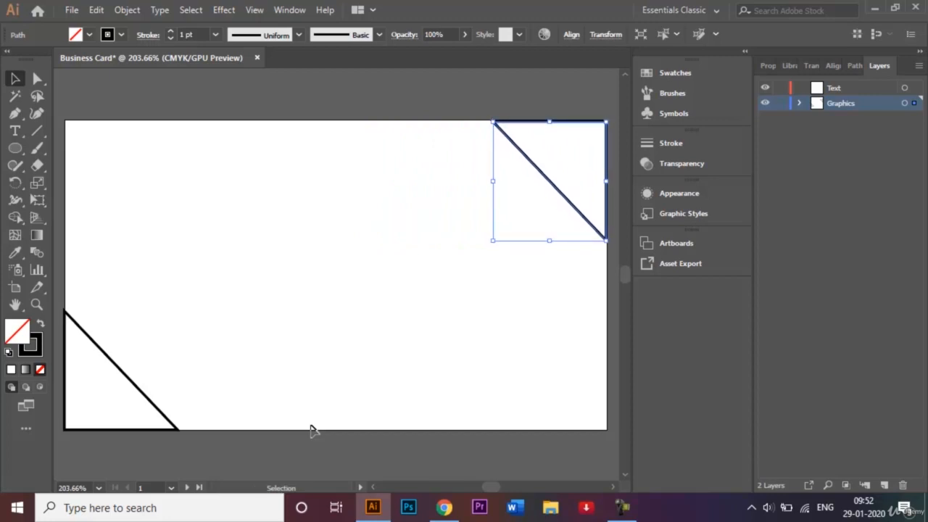
Step: Nudge the bottom-left triangle slightly right and deselect it
click(210, 358)
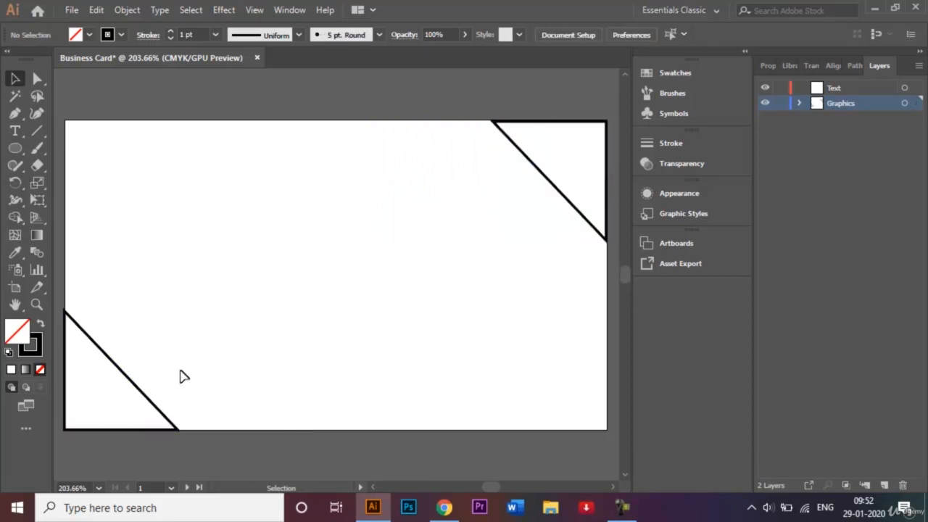
click(136, 385)
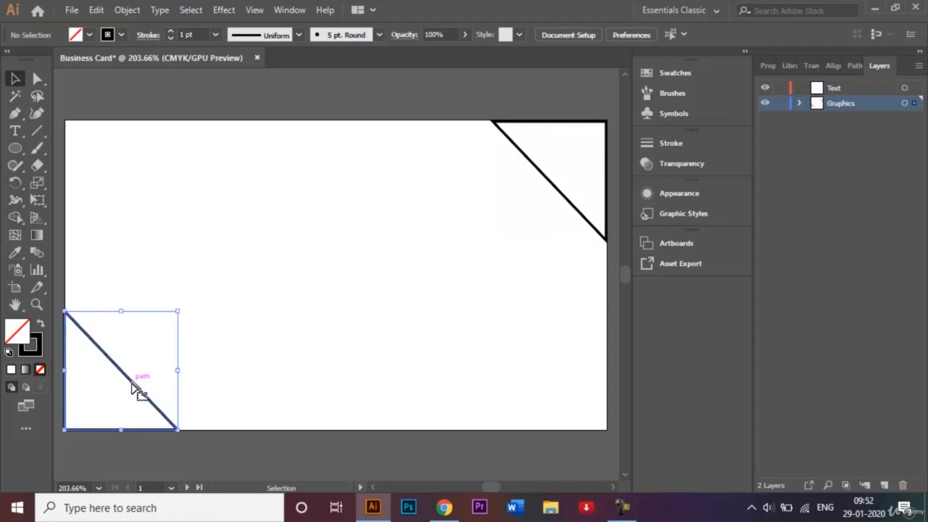
key(Right)
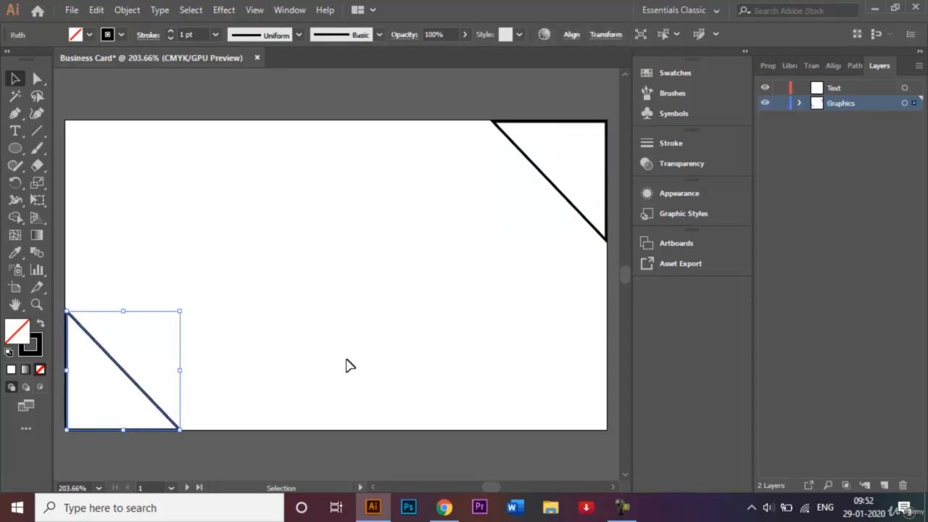
click(304, 243)
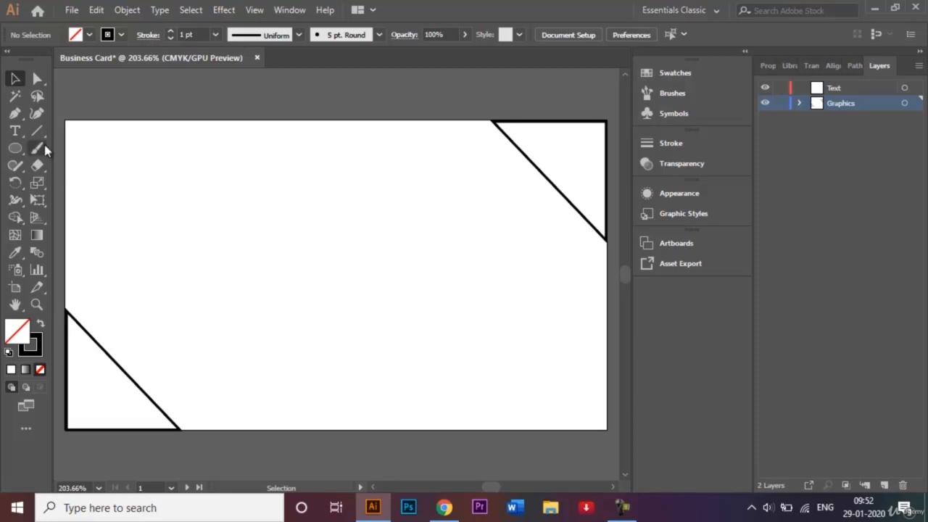
click(16, 115)
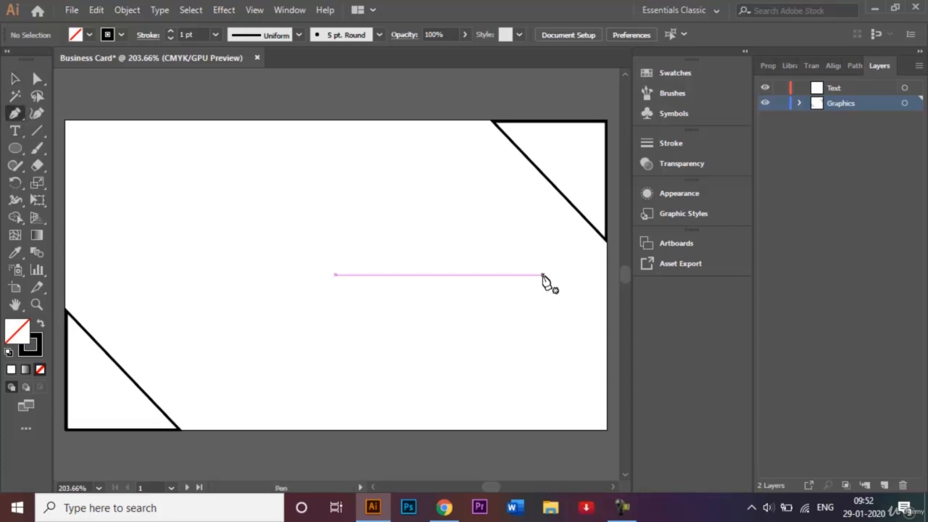
Step: Pen-draw a closed shape with three wavy curves linking the triangles via the bottom-right corner
click(563, 195)
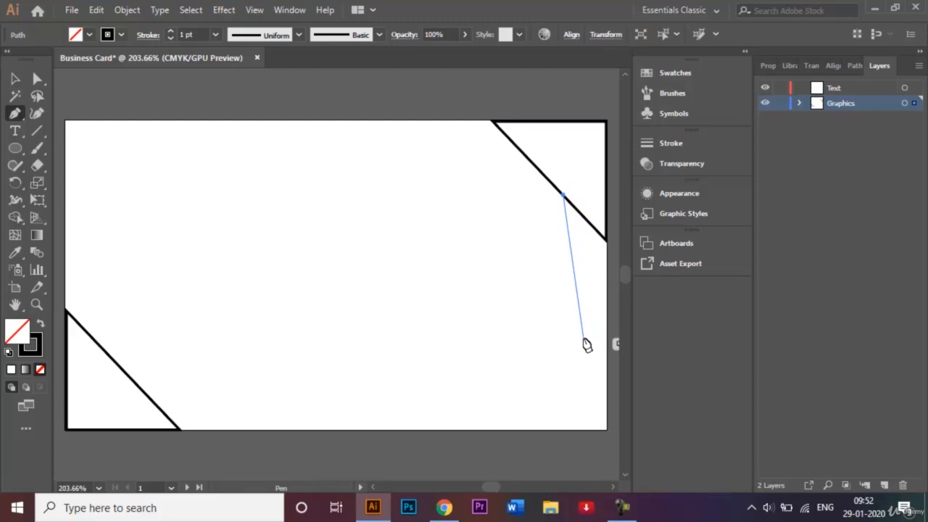
mouse_move(588, 330)
mouse_down()
mouse_move(580, 363)
mouse_move(557, 371)
mouse_up()
drag(469, 399, 418, 383)
drag(275, 376, 210, 395)
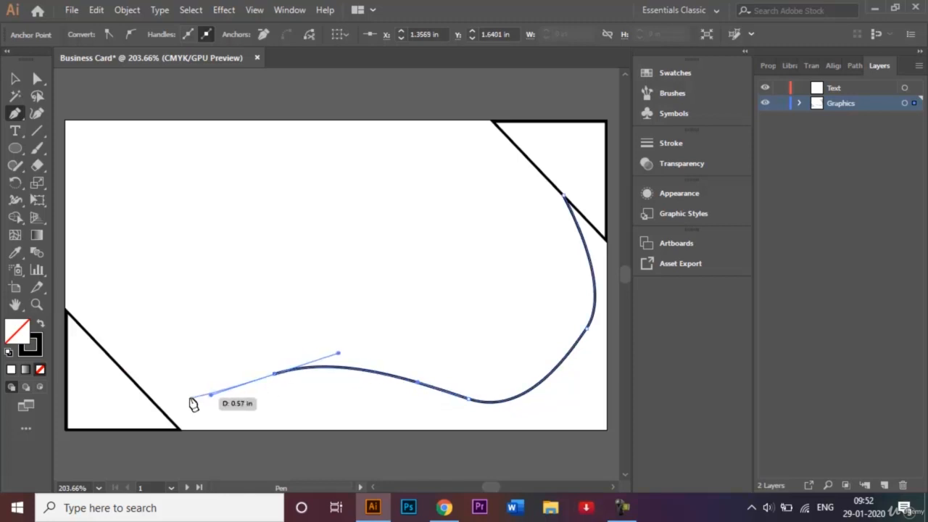
click(150, 398)
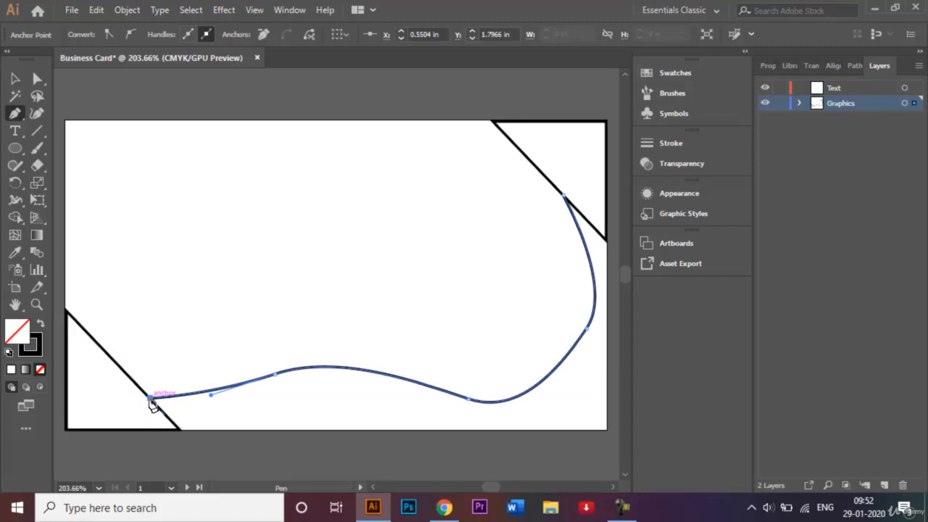
click(185, 430)
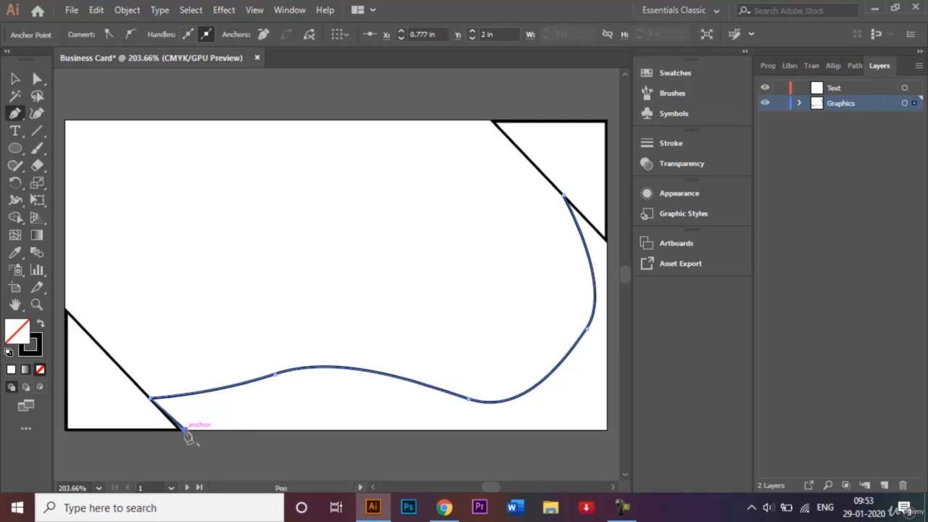
click(608, 430)
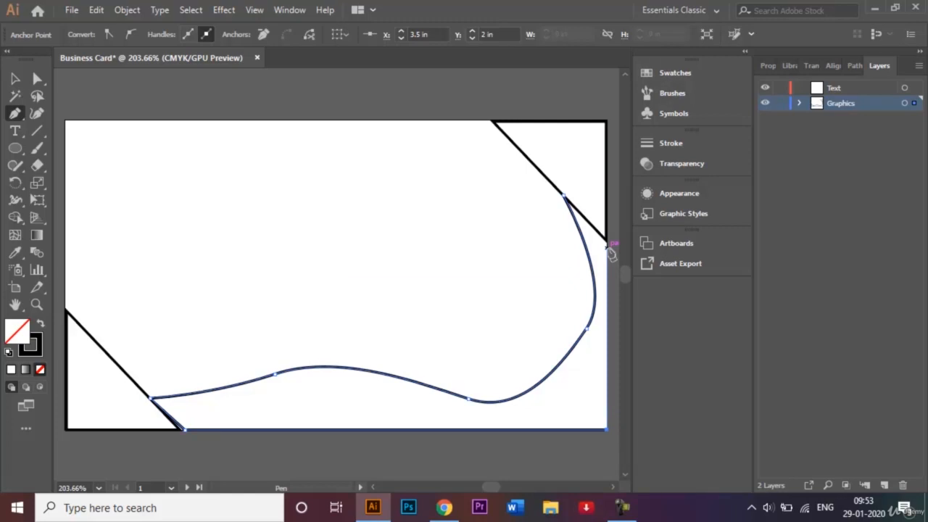
click(607, 248)
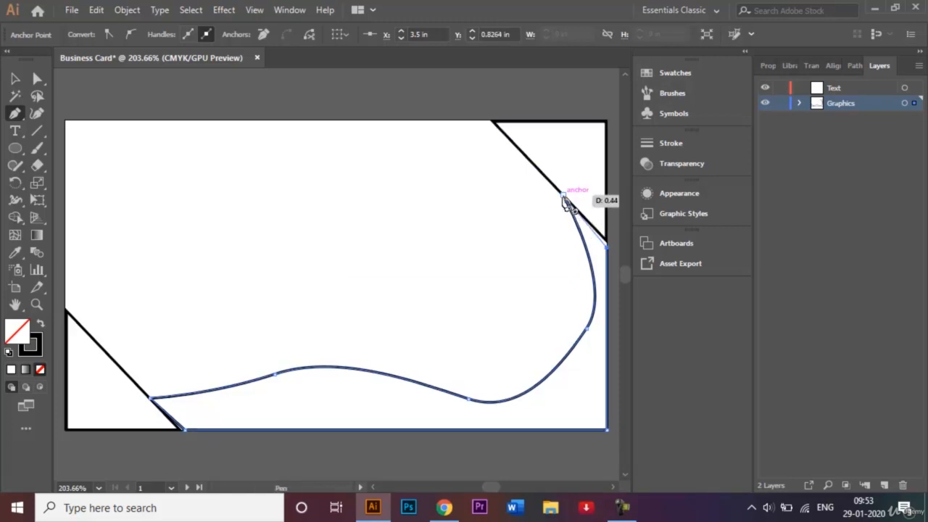
click(565, 197)
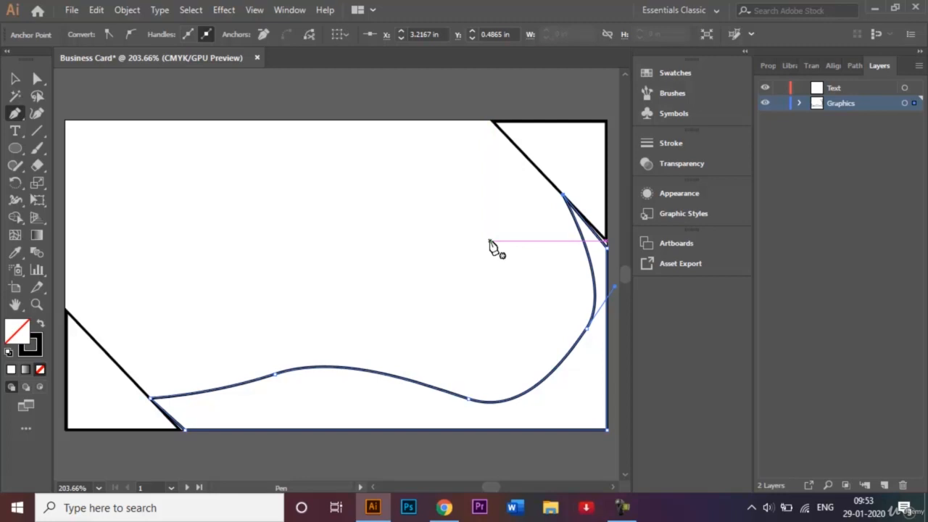
click(37, 80)
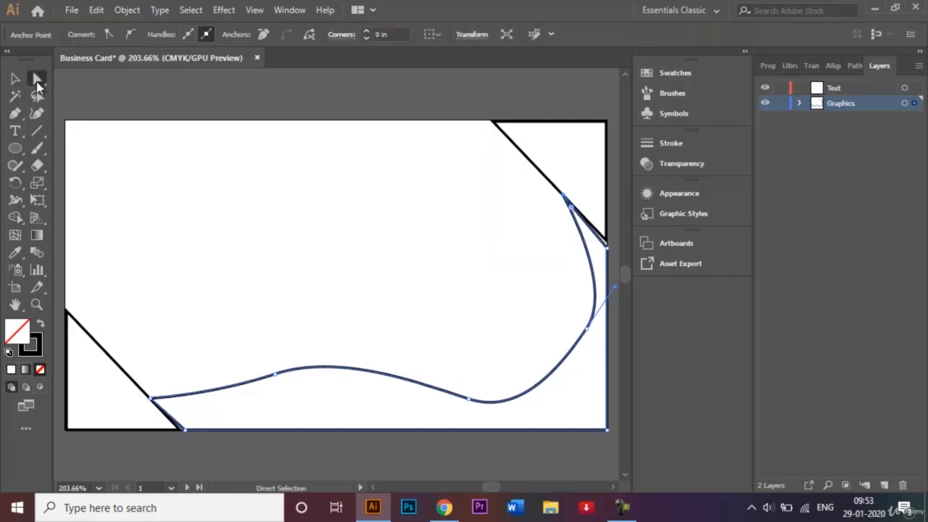
Step: Zoom in and nudge the shape's bottom-left anchor left onto the triangle
click(206, 203)
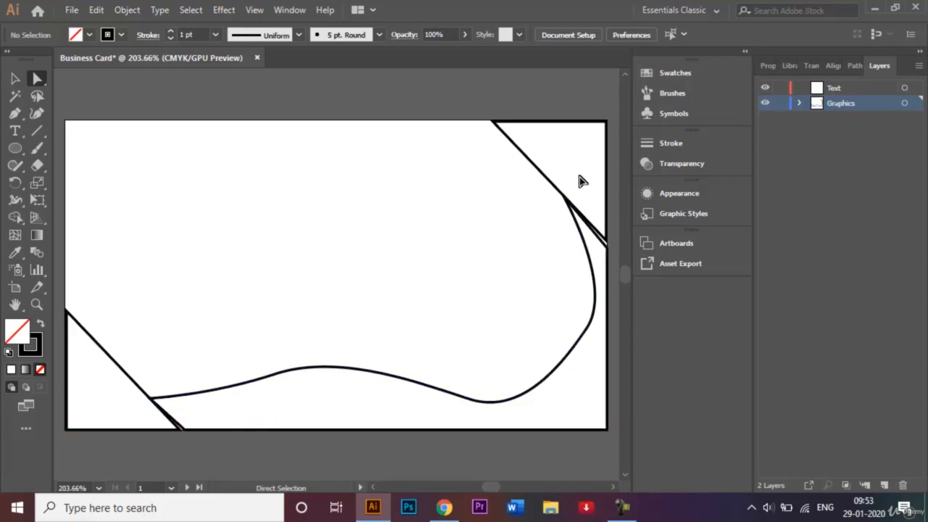
click(186, 430)
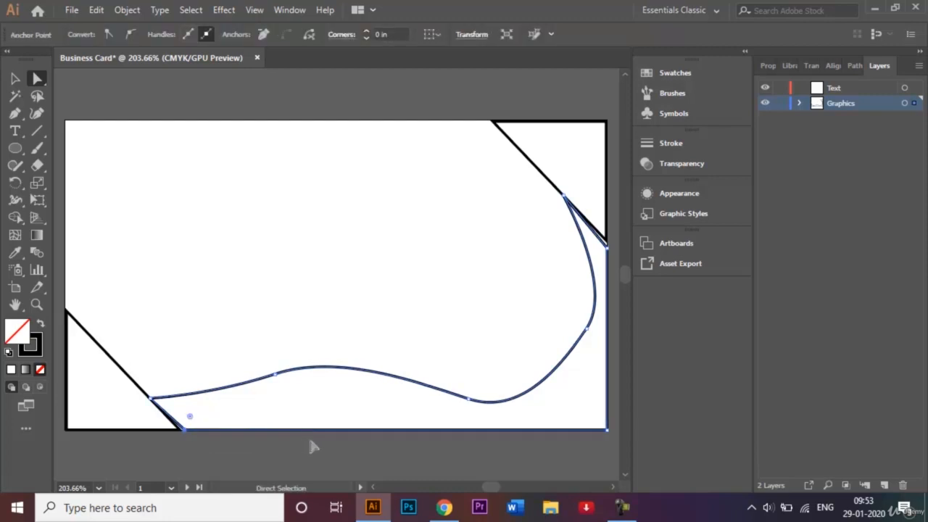
key(ctrl+=)
key(ctrl+=)
key(ctrl+=)
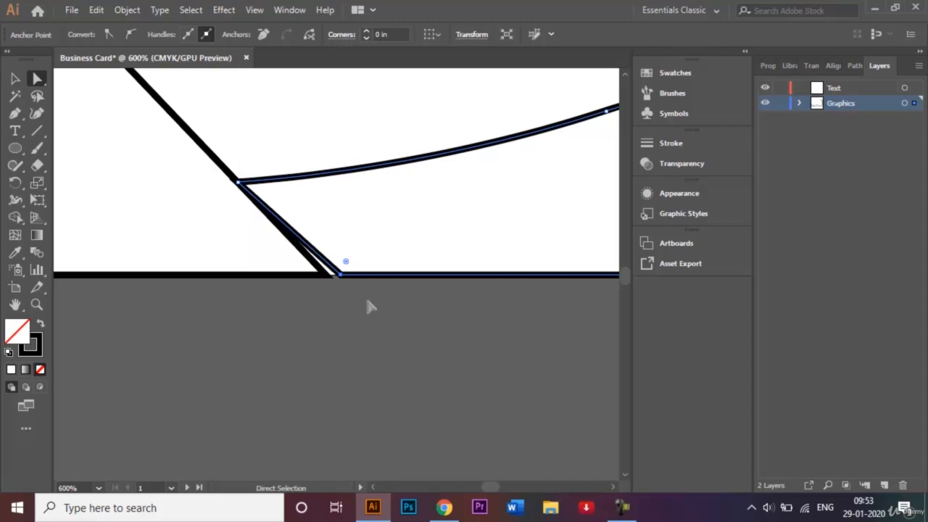
key(Left)
key(Left)
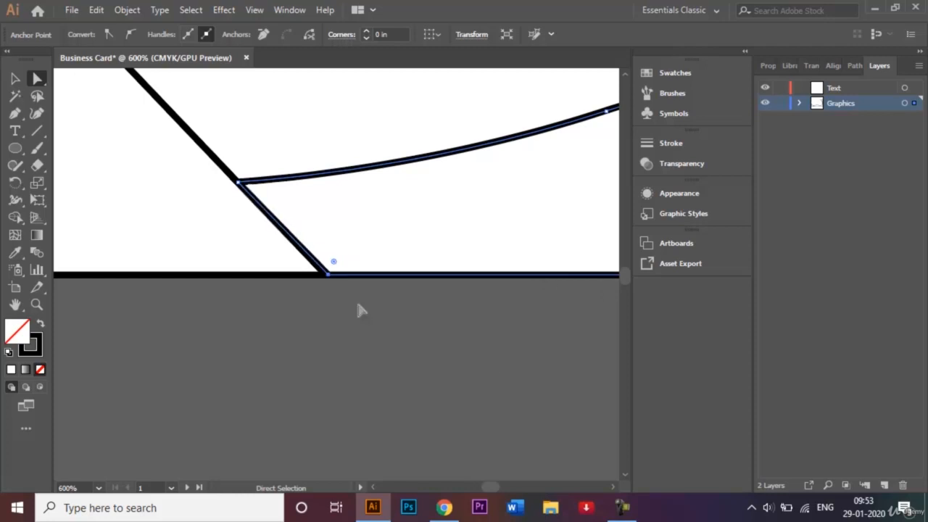
key(ctrl+0)
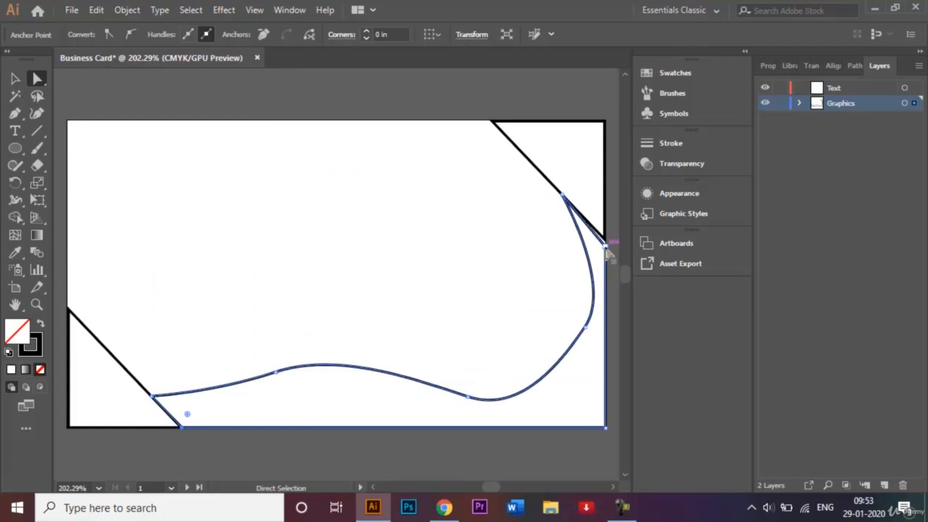
Step: Move the top-right corner anchor up onto the right edge line, then fit the card
key(ctrl+plus)
key(ctrl+plus)
key(ctrl+plus)
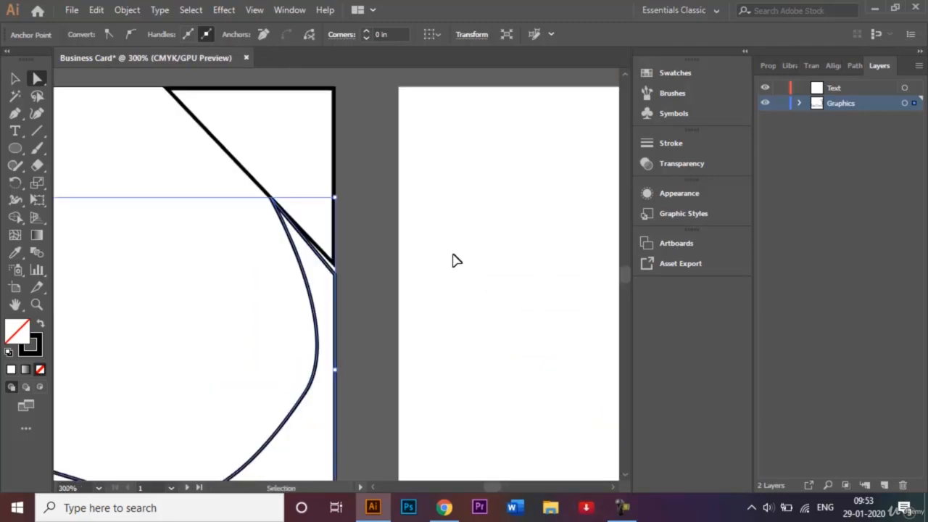
key(ctrl+plus)
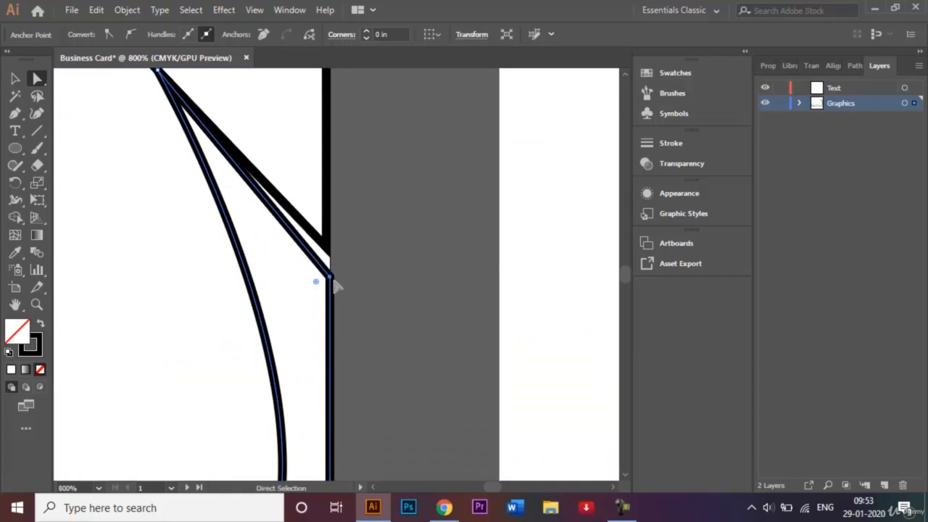
drag(334, 280, 334, 271)
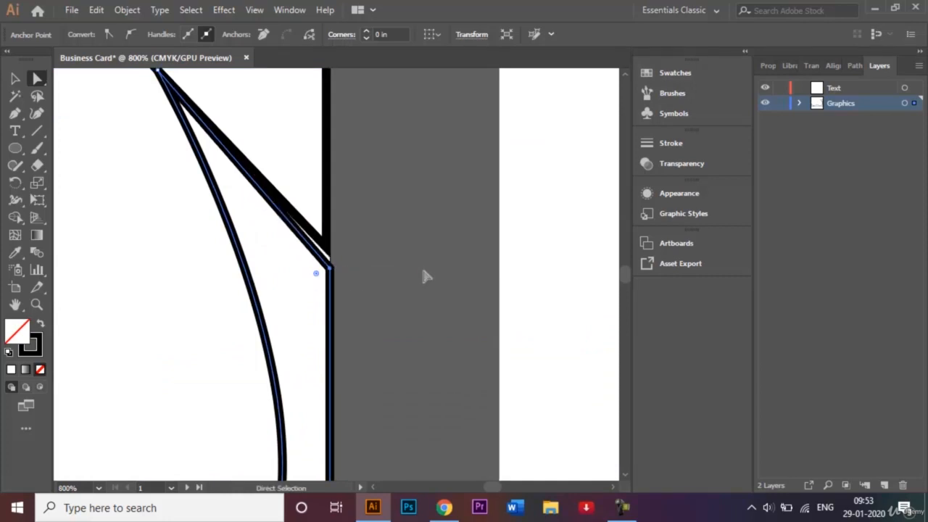
key(Up)
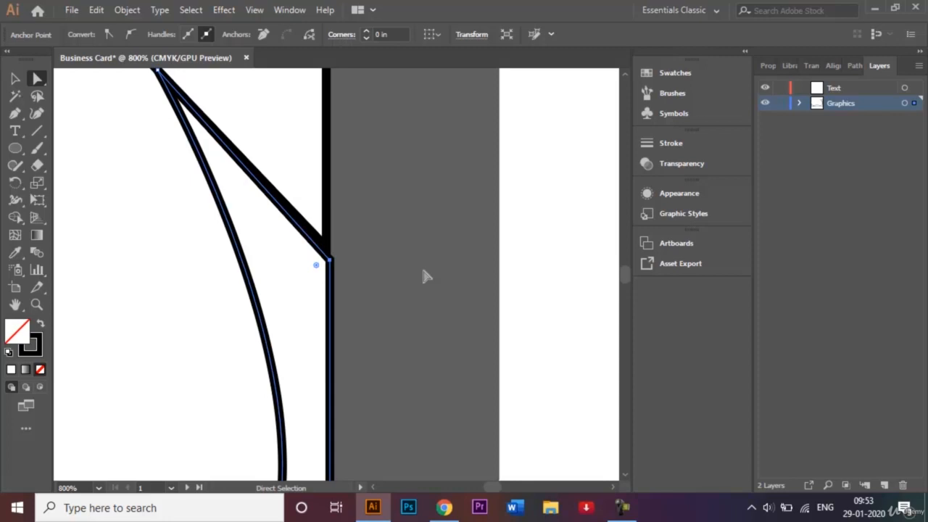
key(Up)
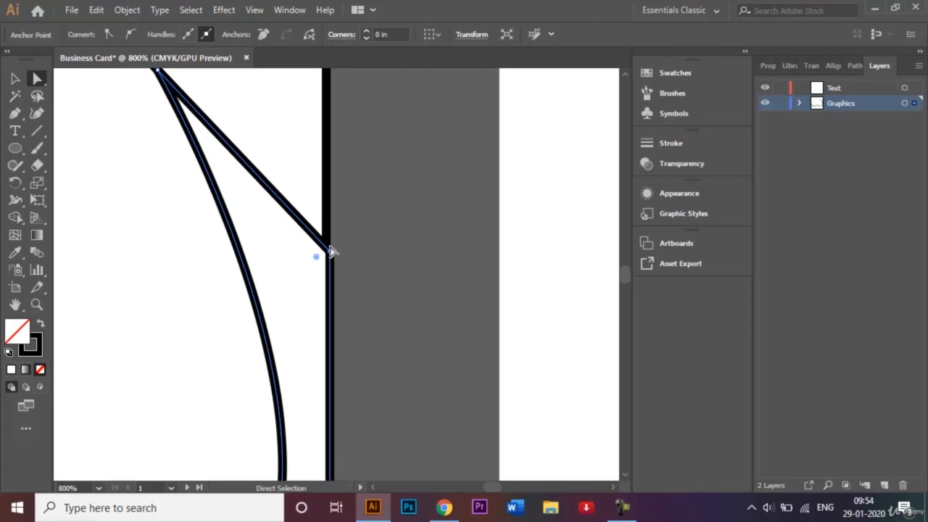
drag(331, 251, 326, 250)
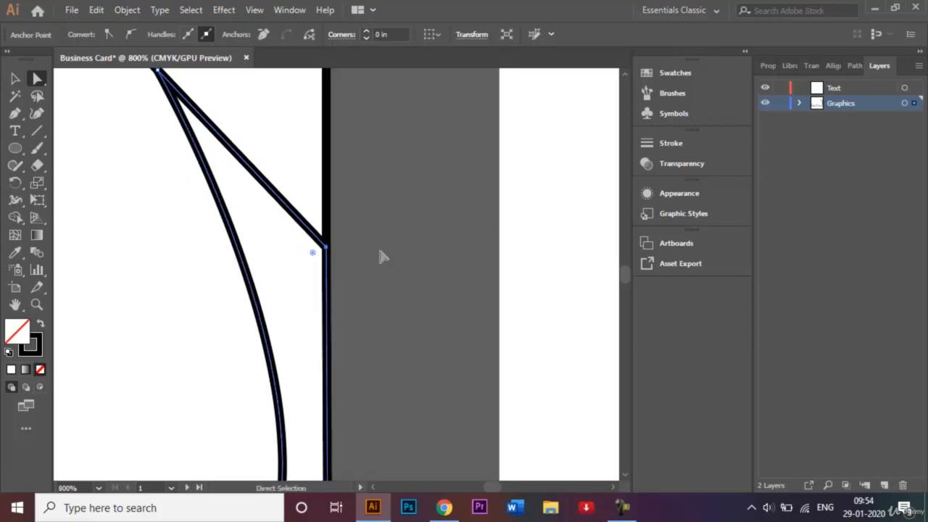
click(16, 78)
click(86, 107)
click(458, 232)
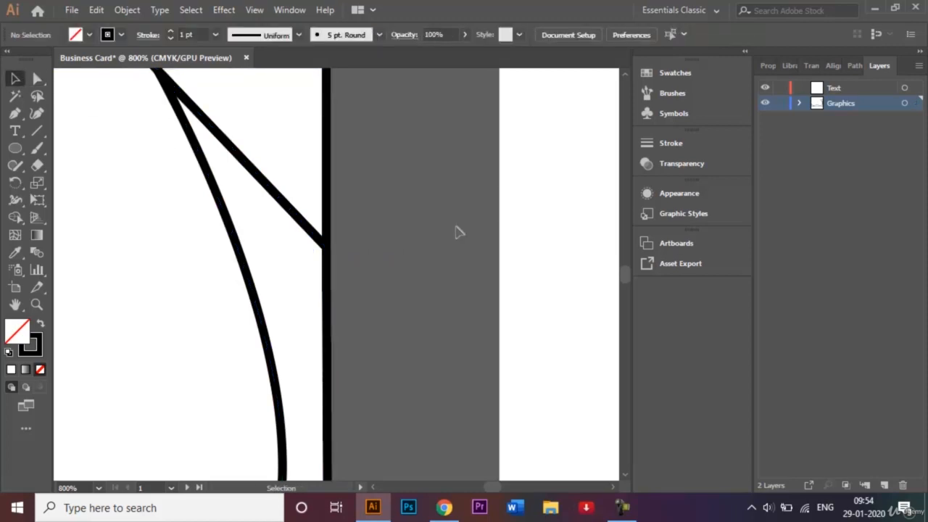
key(ctrl+0)
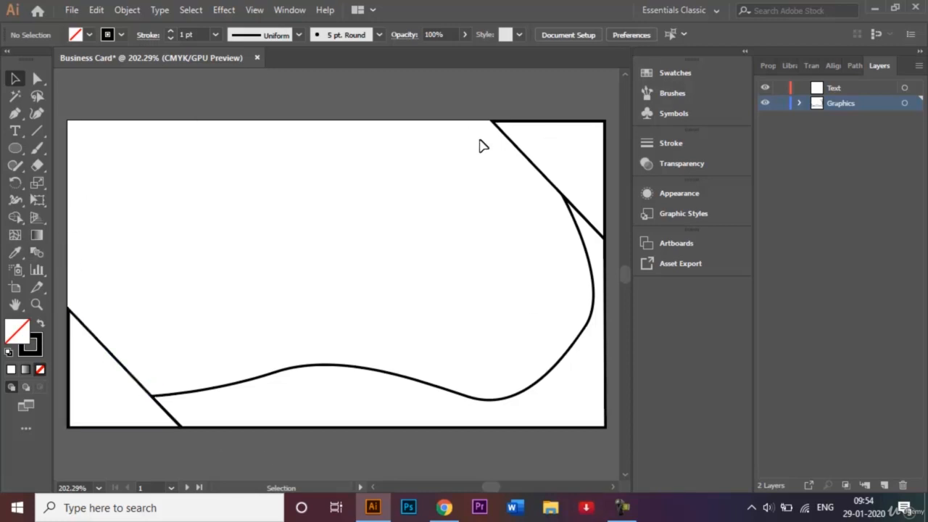
Step: Pen-draw a closed curved quarter-round shape in the card's top-left corner
click(14, 113)
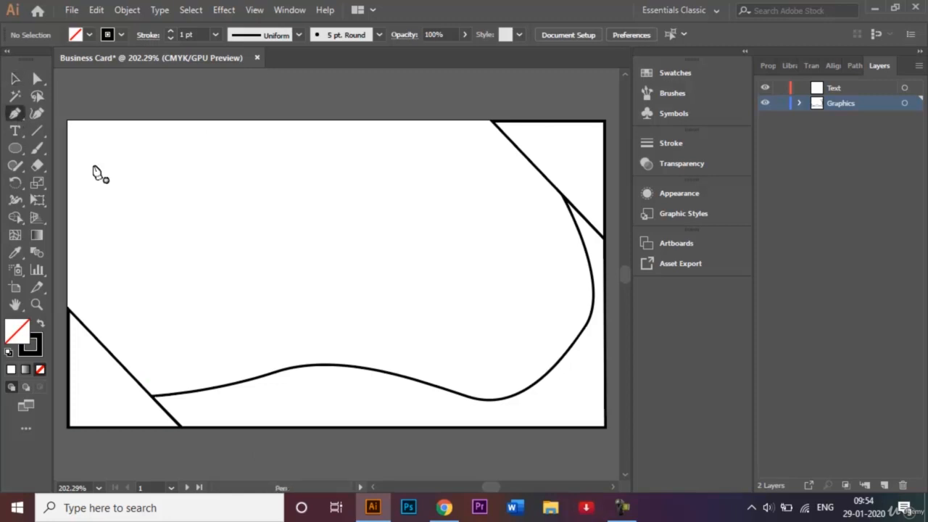
click(69, 121)
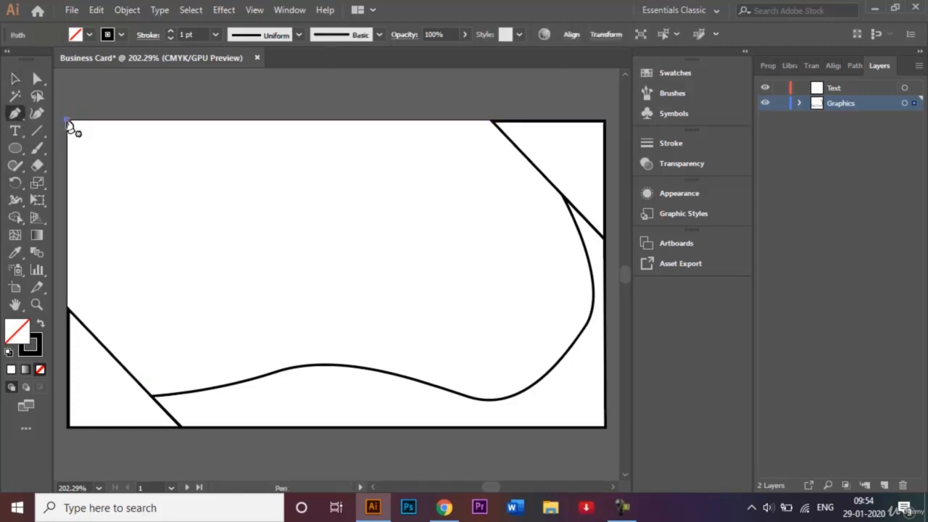
click(67, 210)
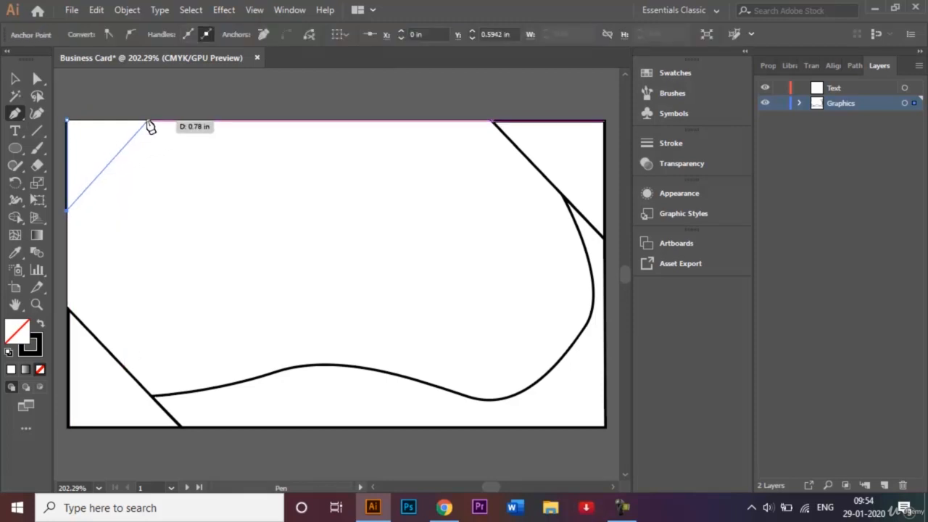
mouse_move(147, 121)
mouse_down()
mouse_move(201, 145)
mouse_move(218, 145)
mouse_move(215, 128)
mouse_up()
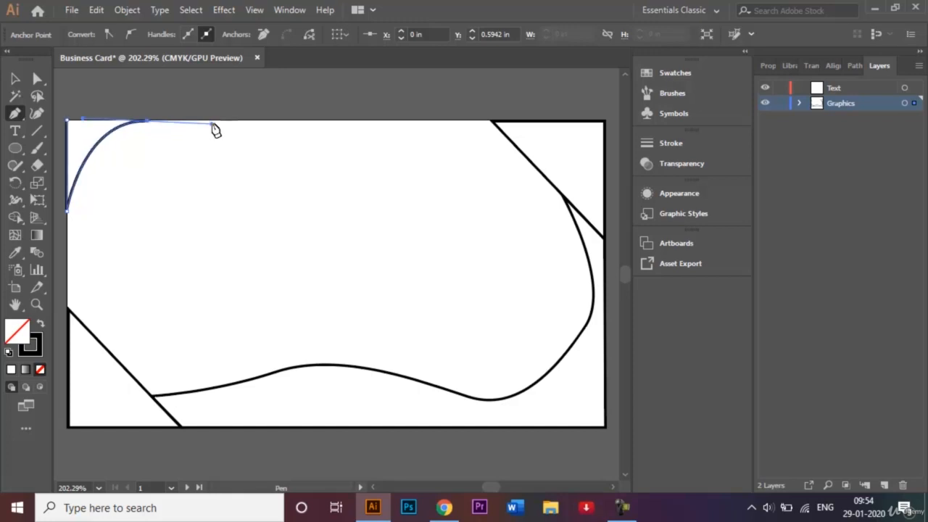
click(69, 123)
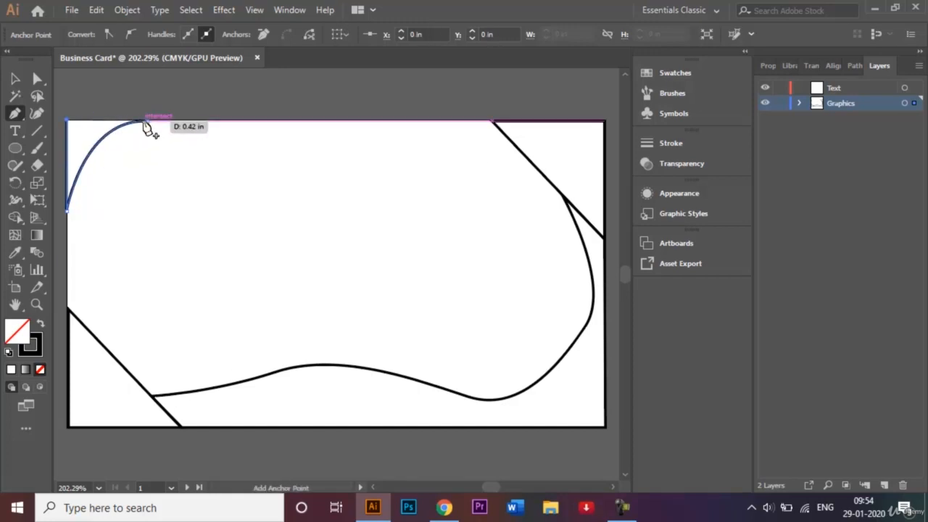
click(146, 123)
Step: Shift-scale the corner shape down and nudge it snugly into the top-left corner
key(v)
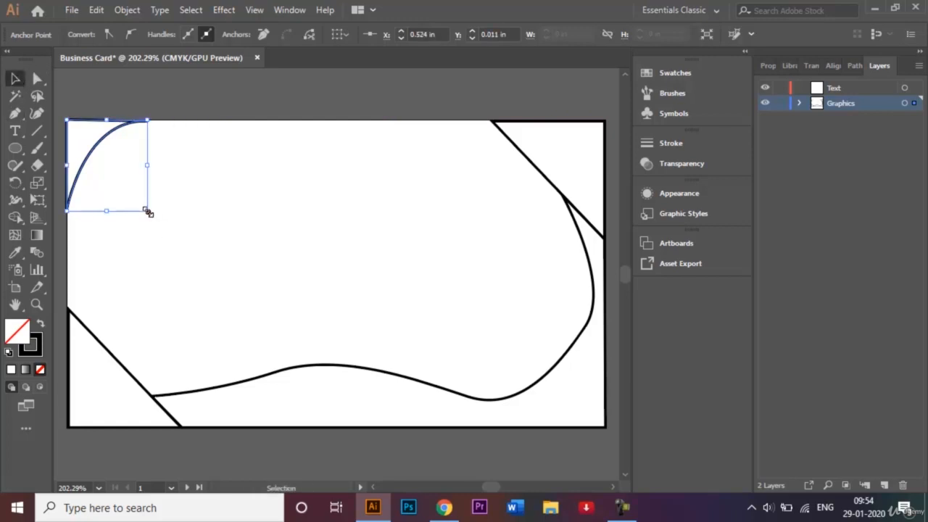
drag(147, 212, 126, 190)
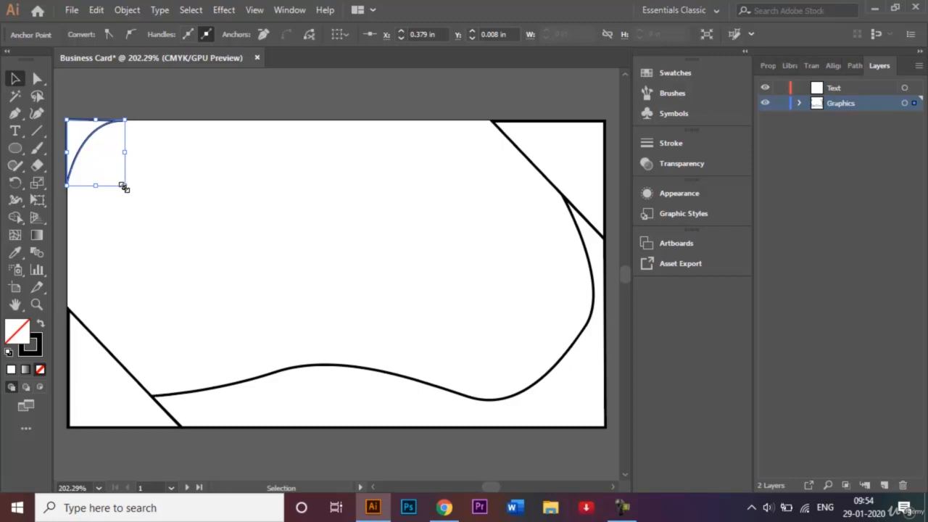
key(shift)
drag(124, 188, 114, 173)
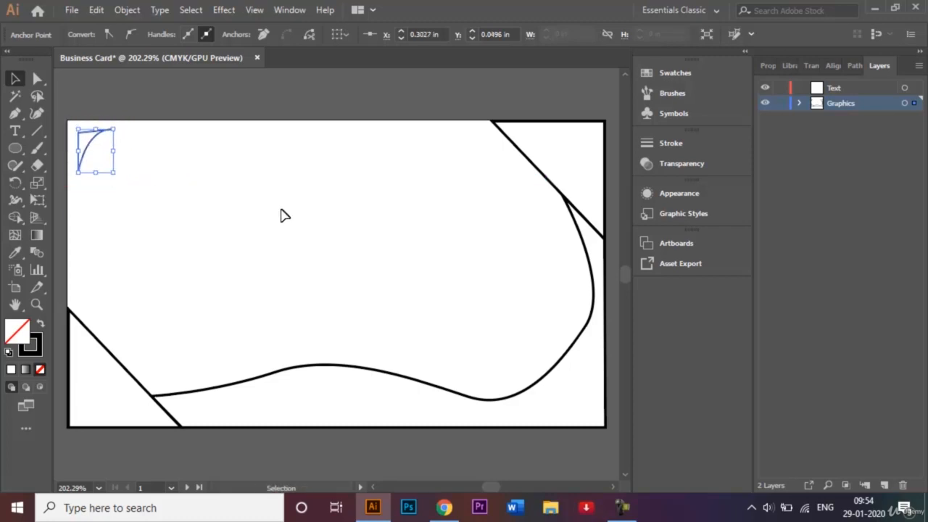
click(218, 201)
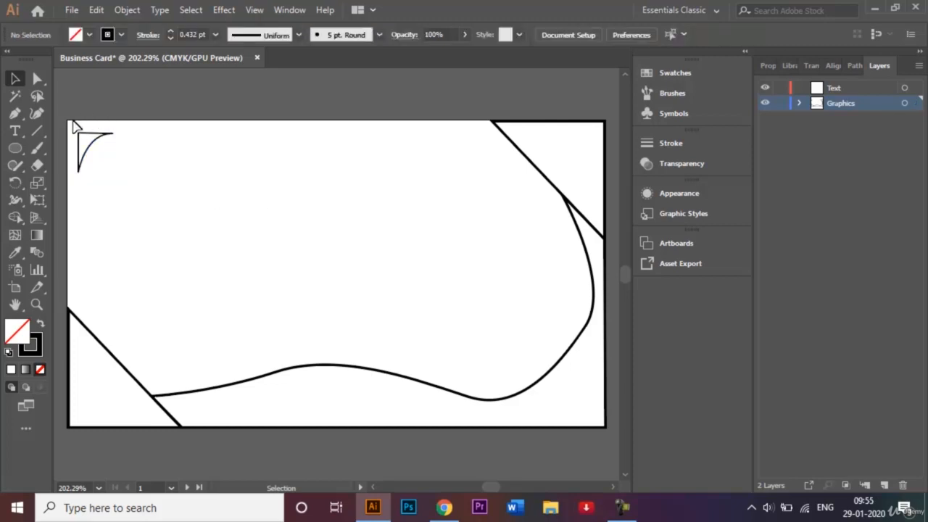
drag(72, 124, 128, 188)
key(Up)
key(Up)
key(Up)
key(Up)
key(Up)
key(Up)
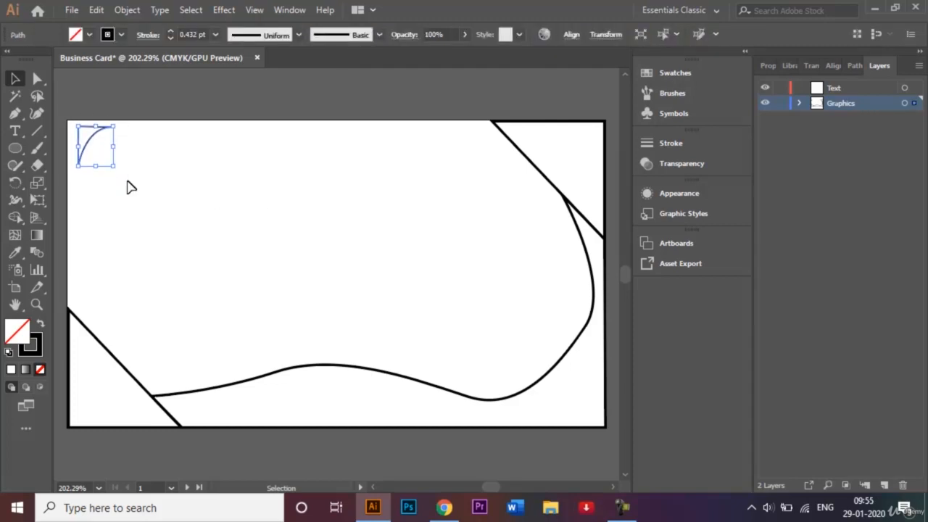
key(Left)
key(Left)
key(Left)
key(Left)
key(Left)
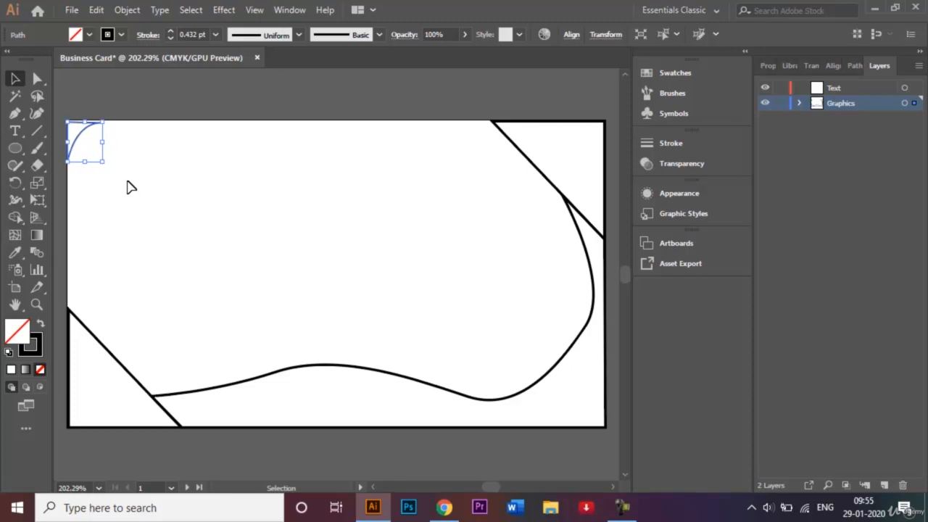
key(Up)
click(148, 141)
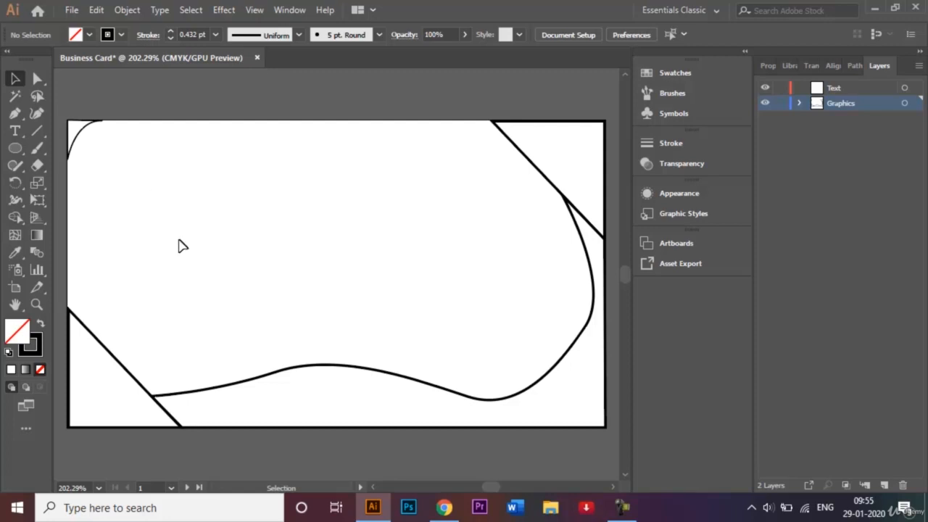
Step: Apply a default linear gradient fill to the wavy bottom-right shape
click(312, 365)
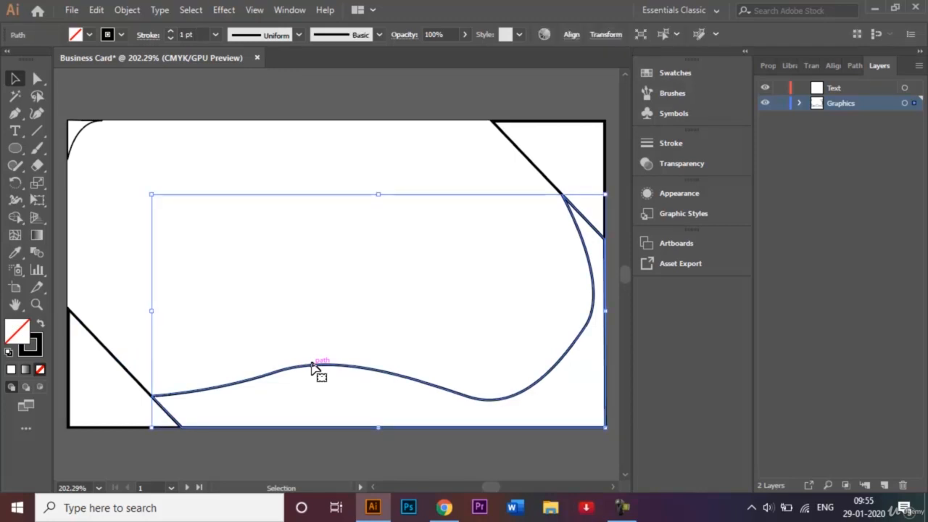
click(37, 237)
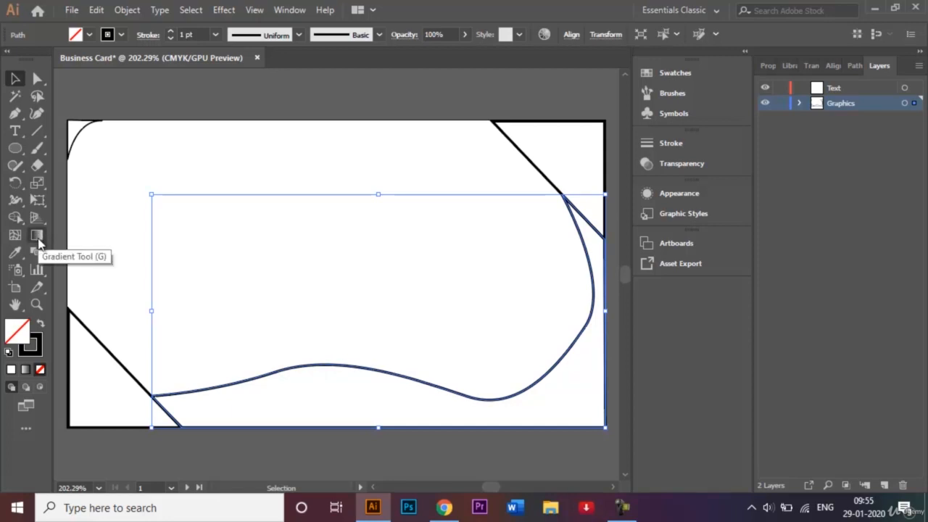
double_click(38, 238)
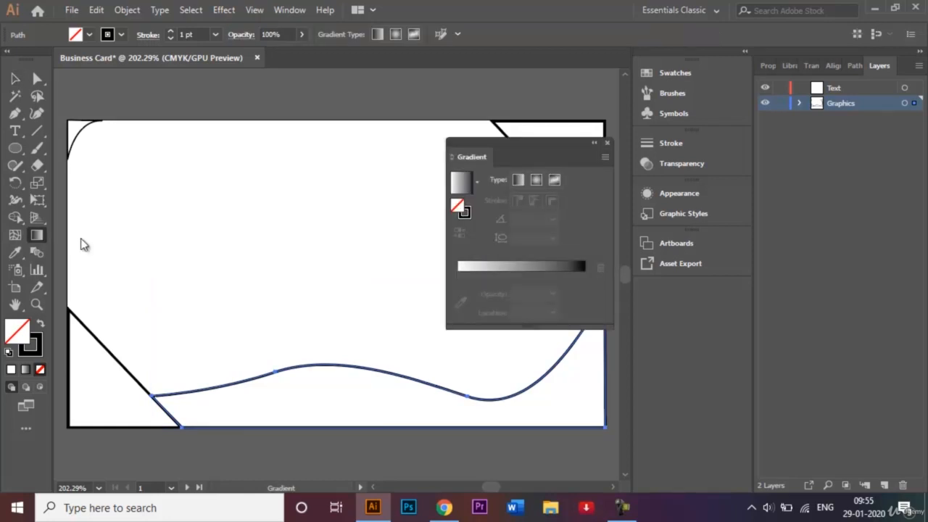
click(458, 186)
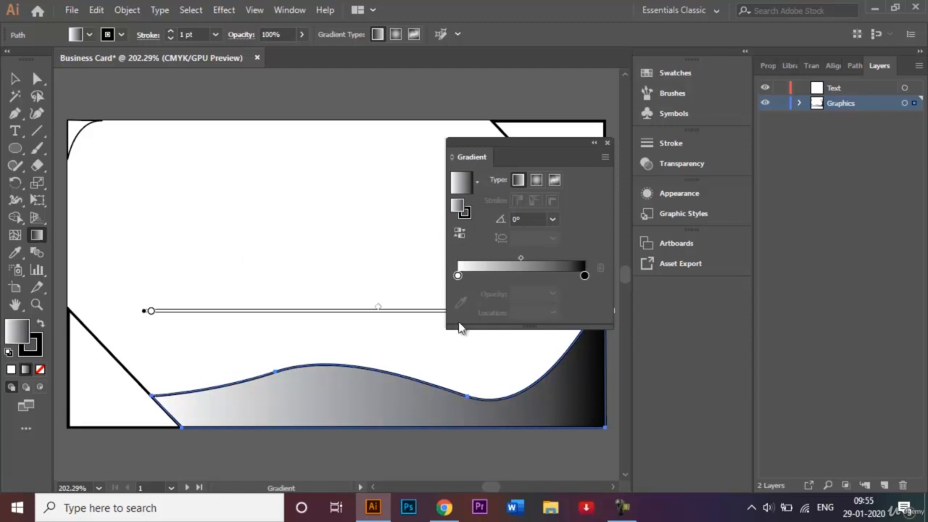
Step: Set the gradient stops to magenta on the left and violet on the right
double_click(457, 275)
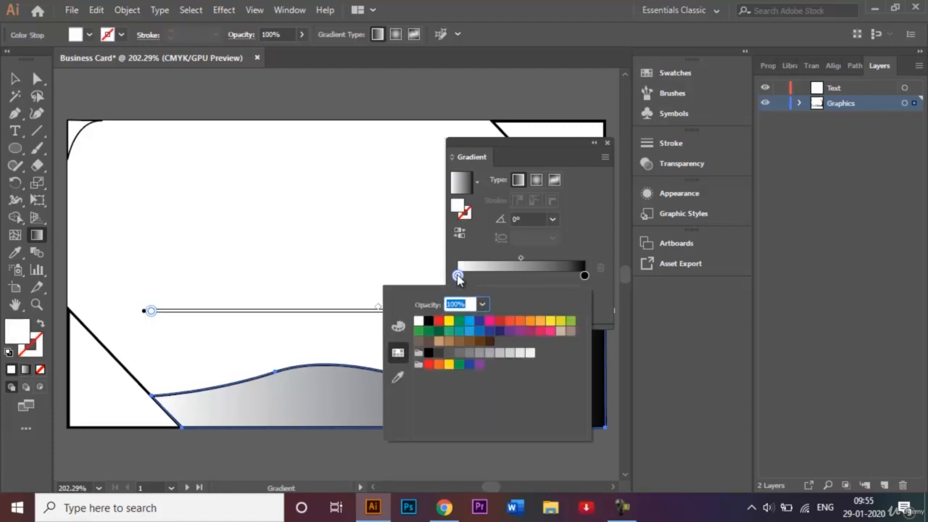
click(532, 334)
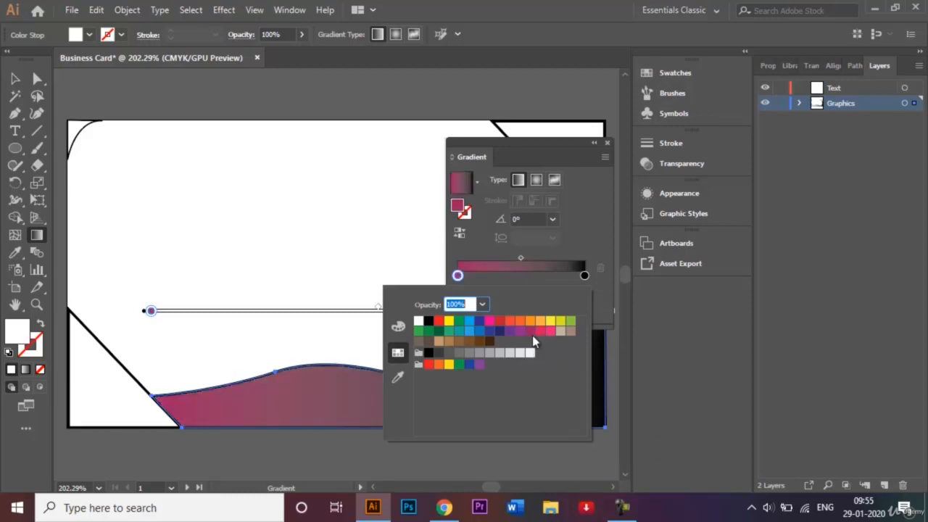
click(585, 277)
double_click(585, 276)
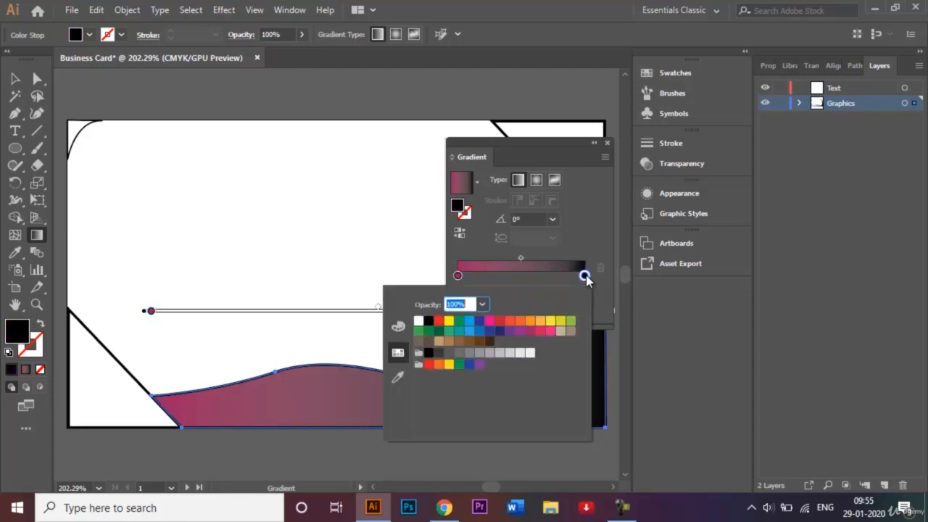
click(521, 332)
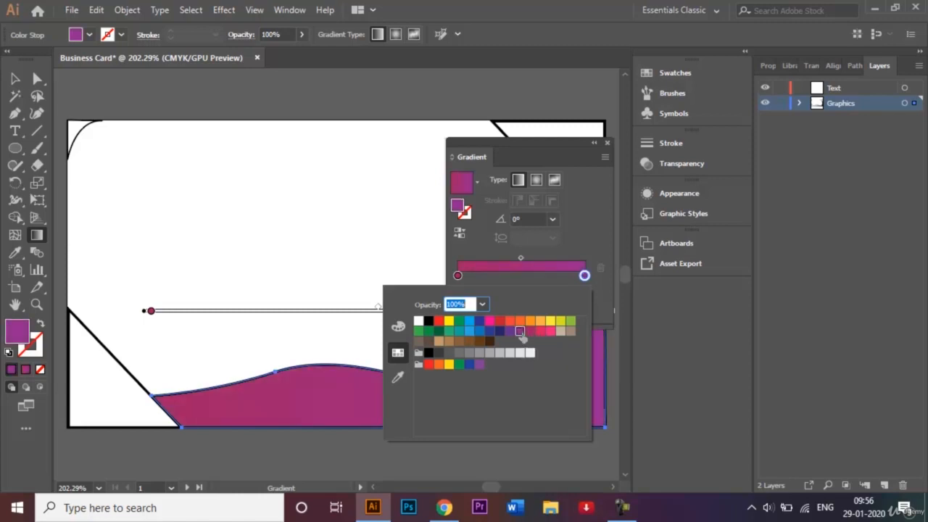
click(509, 331)
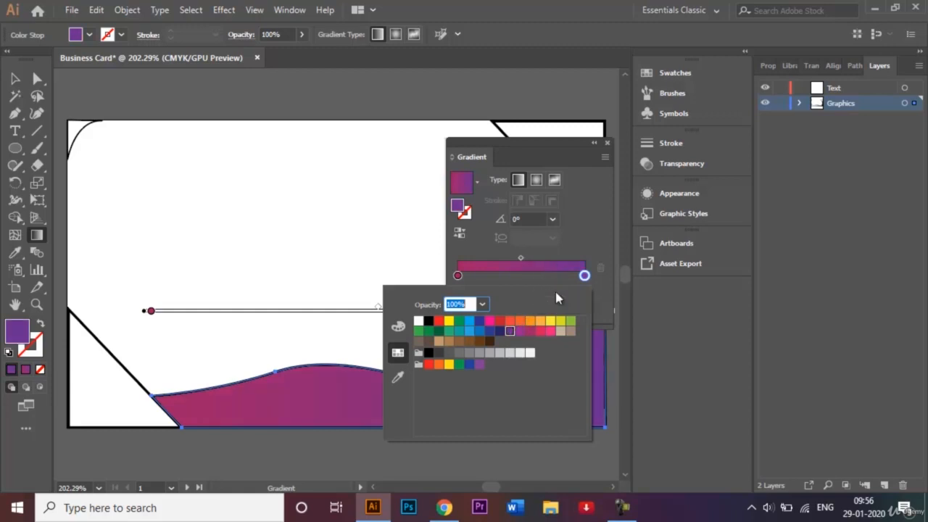
click(599, 301)
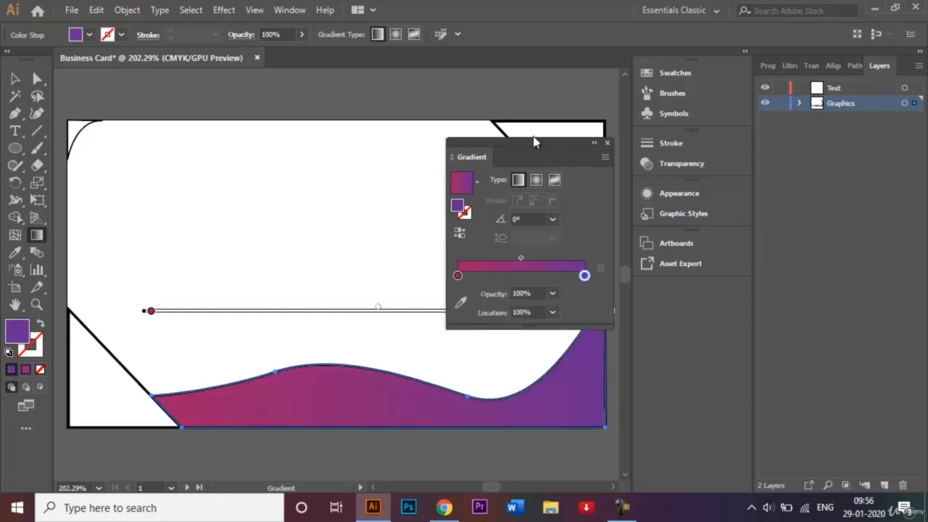
Step: Move the wave's gradient midpoint to about 67.32% and set the gradient angle to -45°
drag(534, 143, 357, 132)
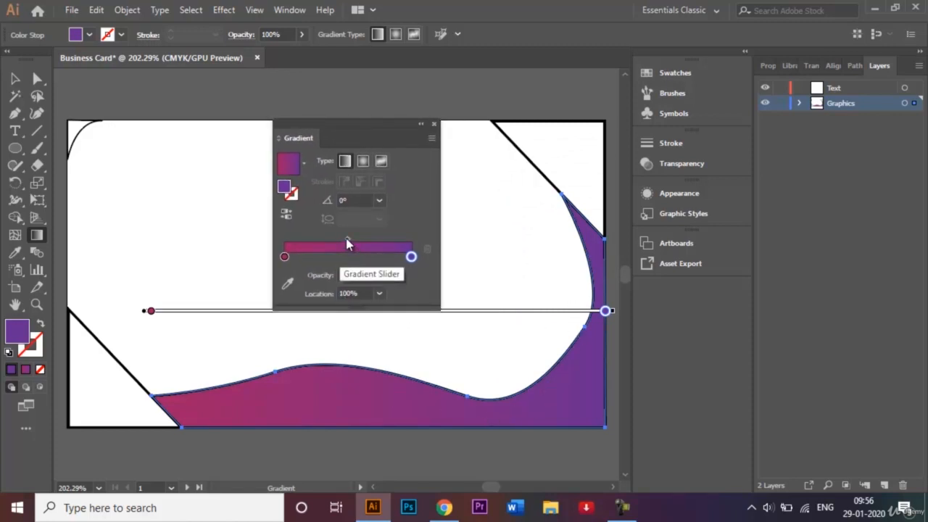
mouse_move(347, 243)
mouse_down()
mouse_move(375, 247)
mouse_move(345, 244)
mouse_up()
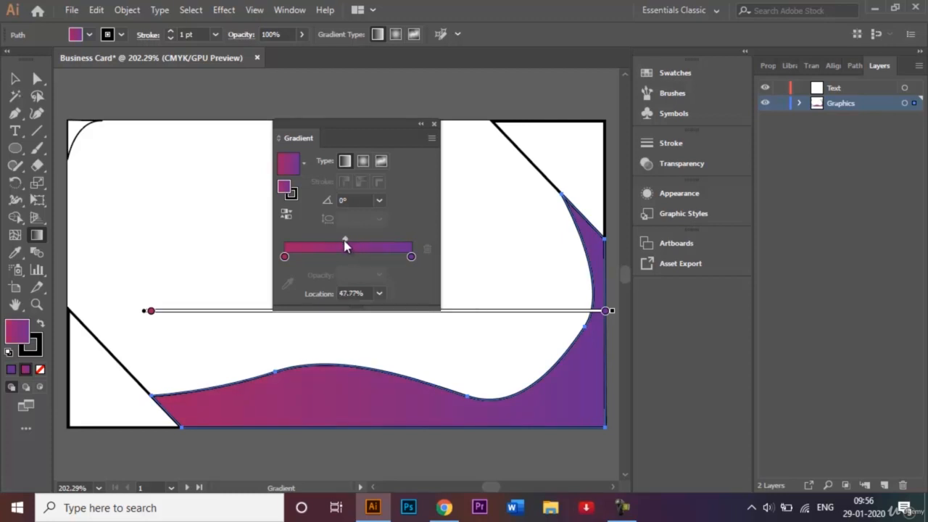
drag(345, 245, 370, 246)
click(378, 202)
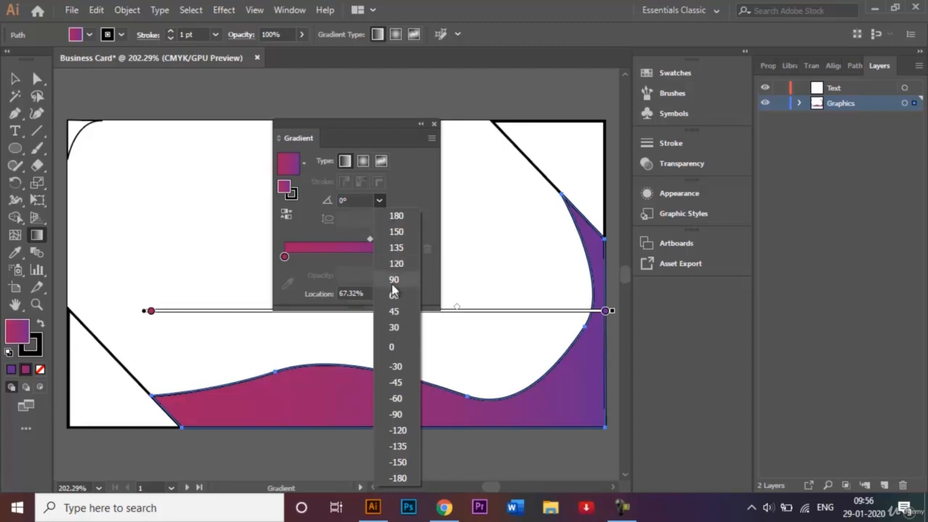
click(394, 311)
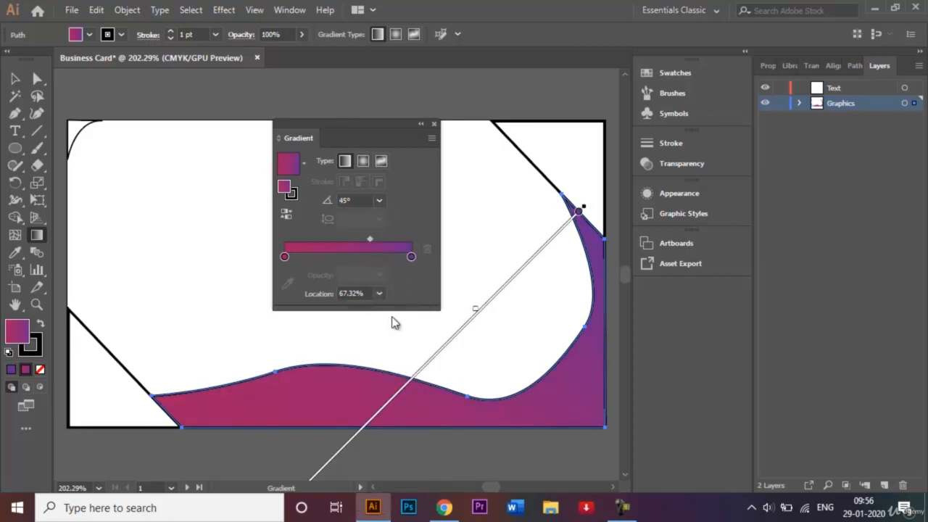
click(379, 201)
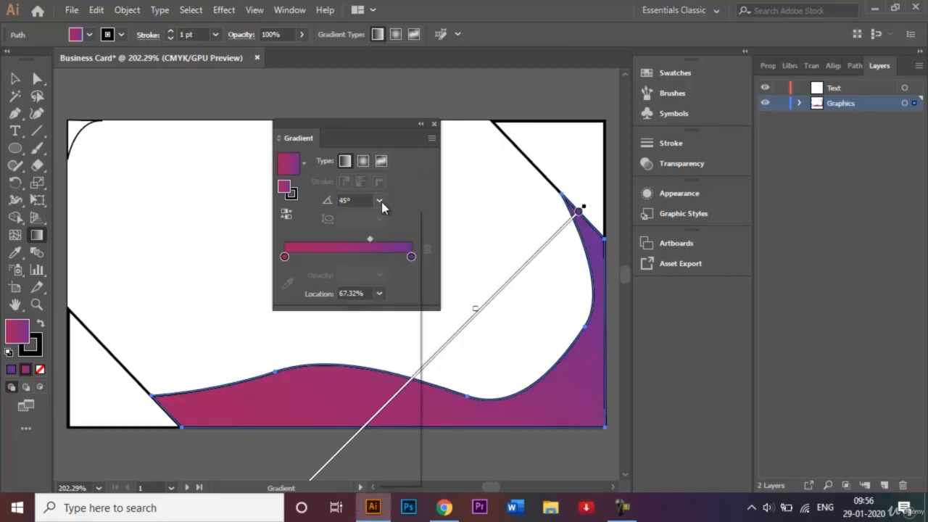
click(397, 382)
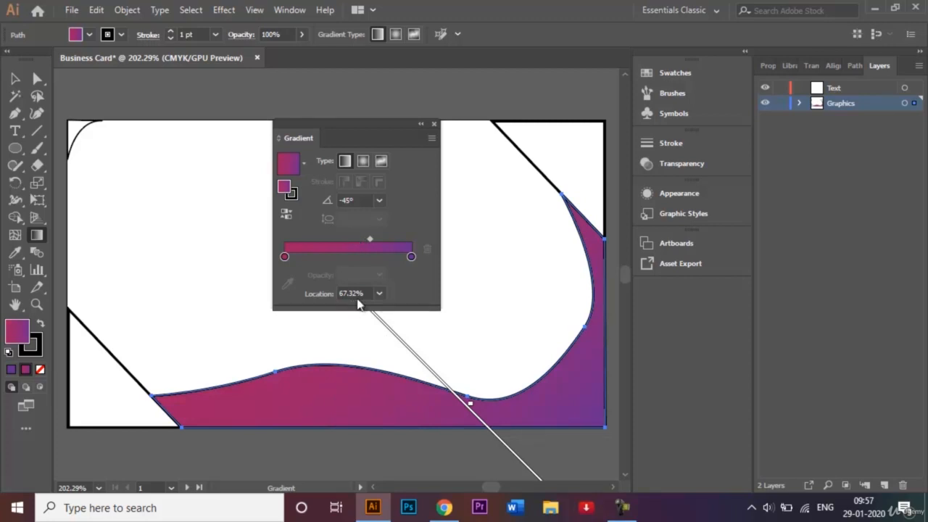
click(421, 124)
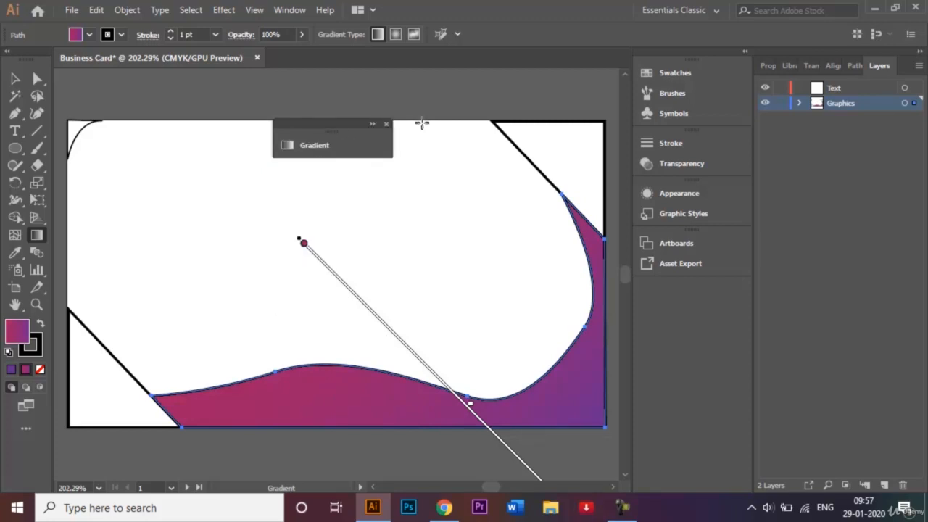
Step: Fill the top-right and bottom-left corner triangles with solid magenta
click(14, 79)
click(224, 221)
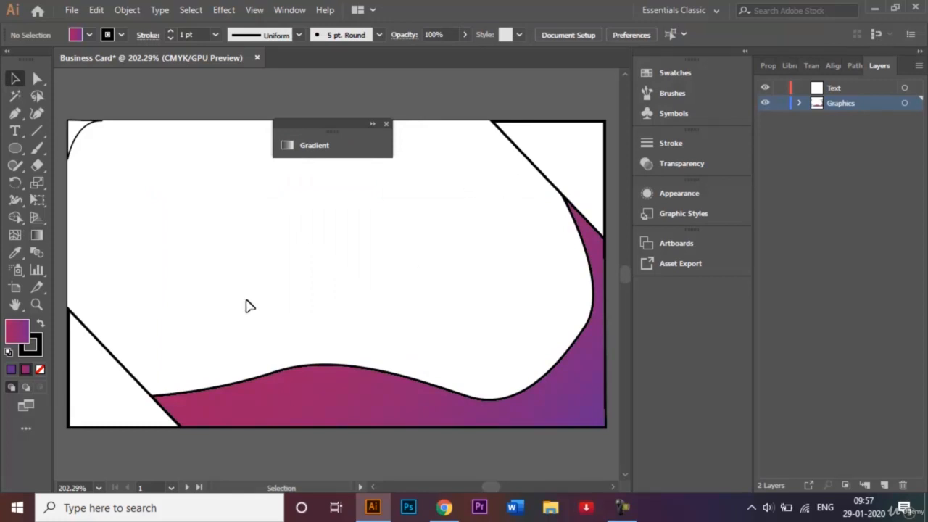
click(535, 168)
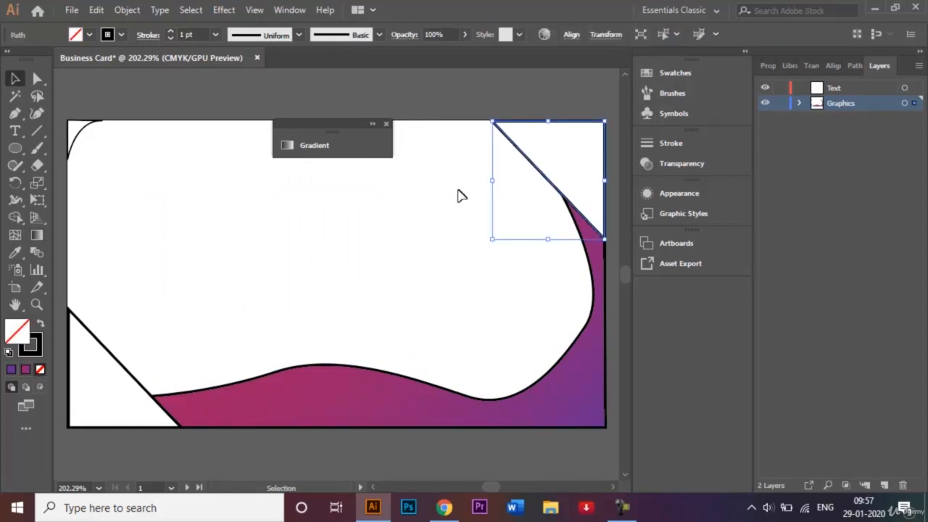
shift+click(108, 353)
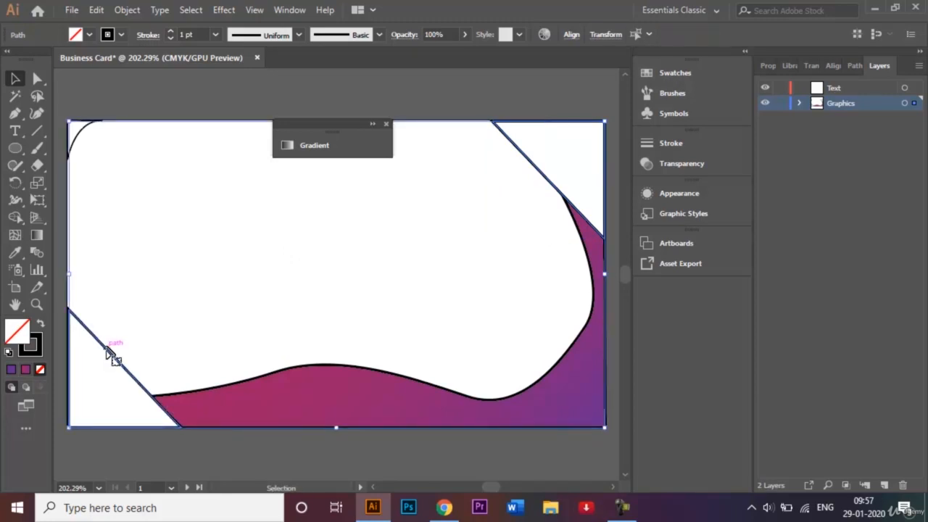
click(89, 35)
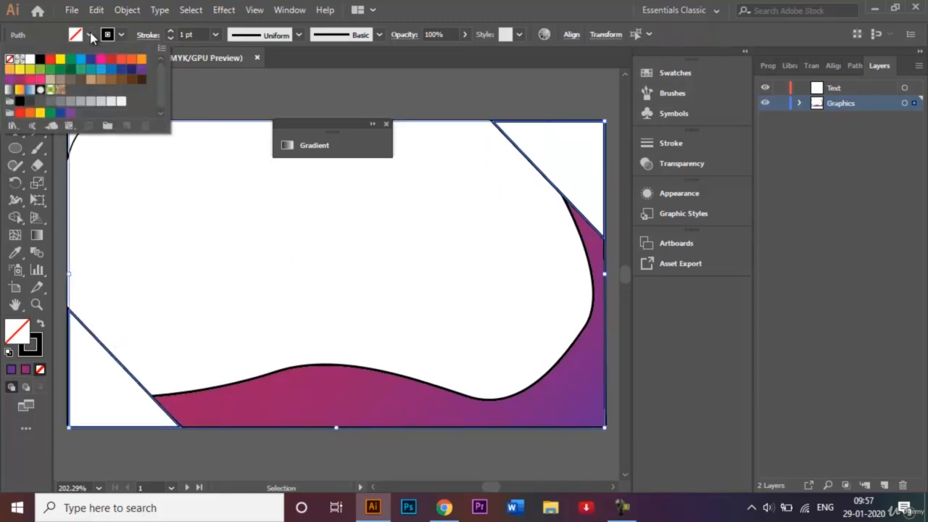
click(19, 79)
click(218, 273)
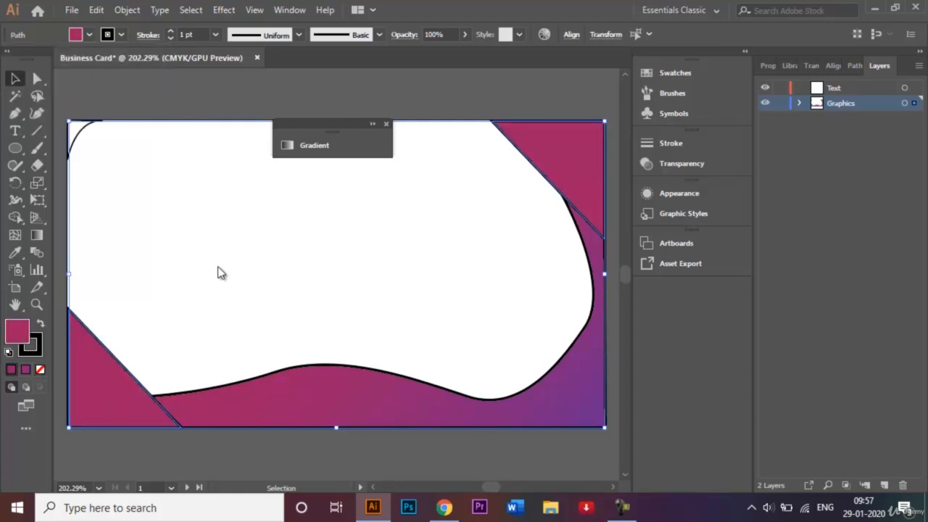
click(246, 276)
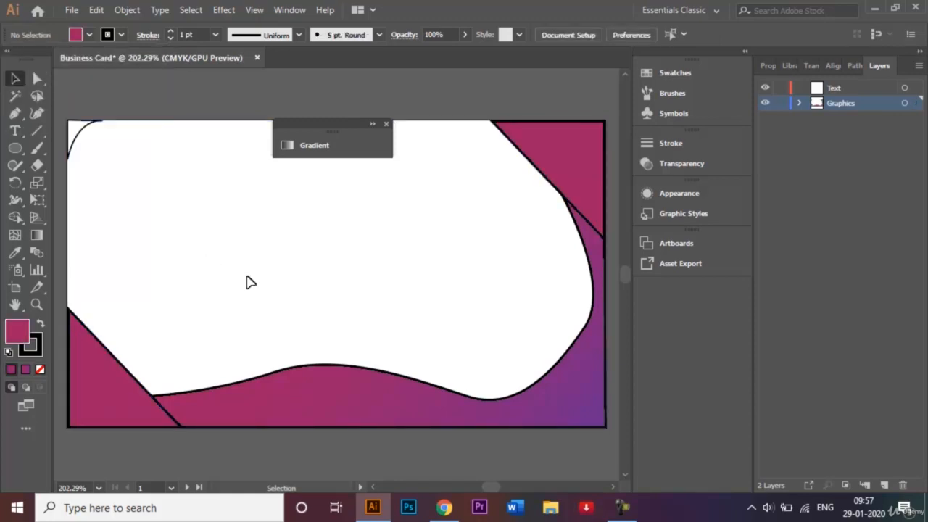
Step: Fill the small curved top-left corner shape with the same magenta
click(81, 140)
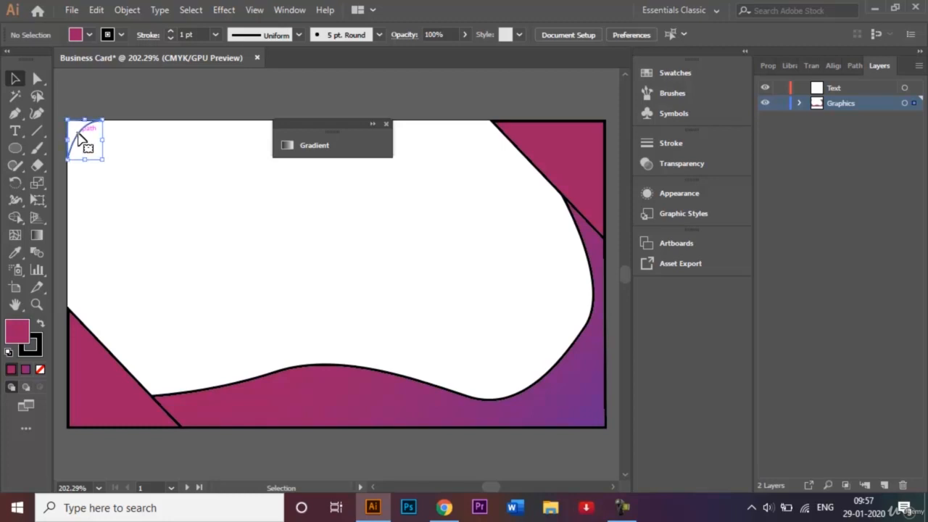
click(88, 35)
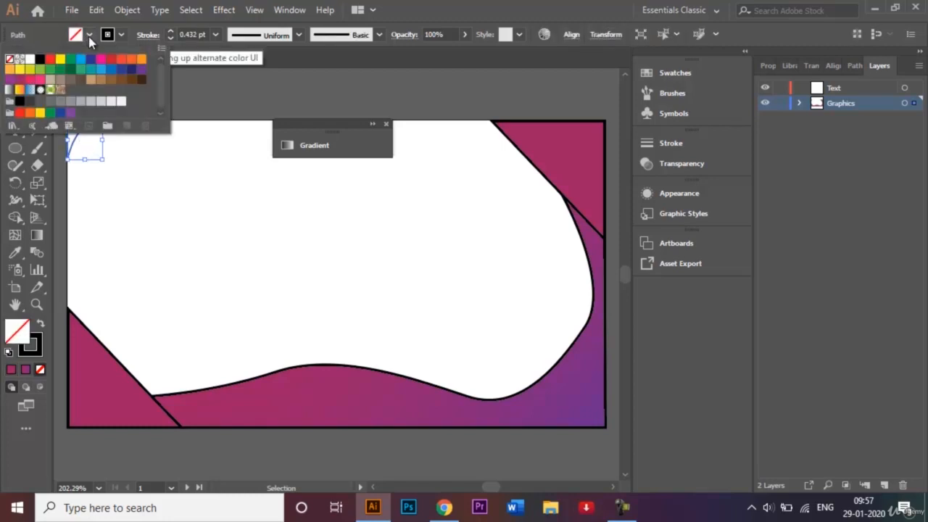
click(19, 79)
click(228, 228)
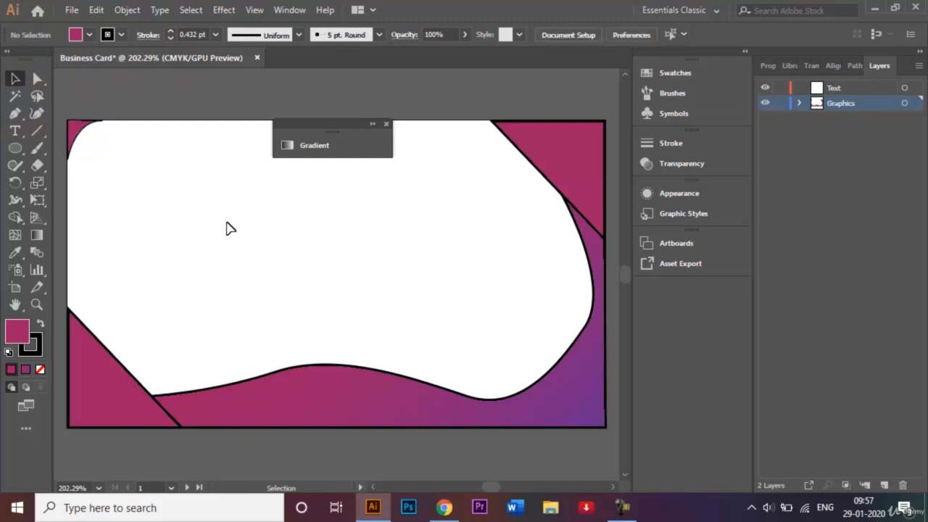
Step: Set the top-left corner shape's opacity to 90% and close the Gradient panel
click(82, 142)
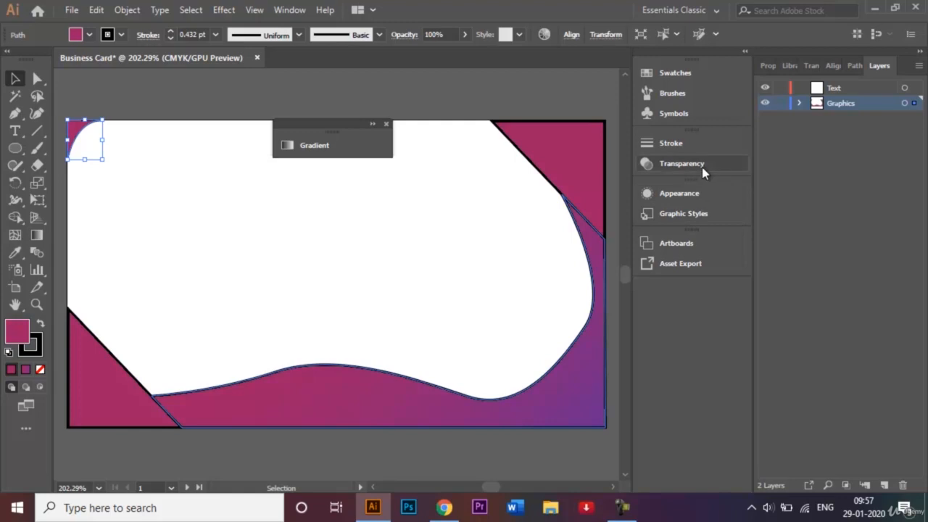
click(701, 168)
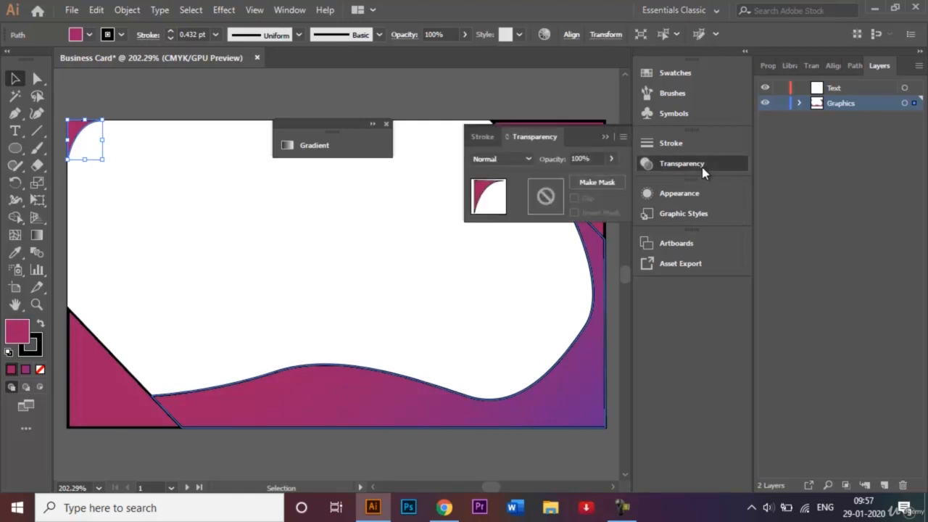
click(580, 153)
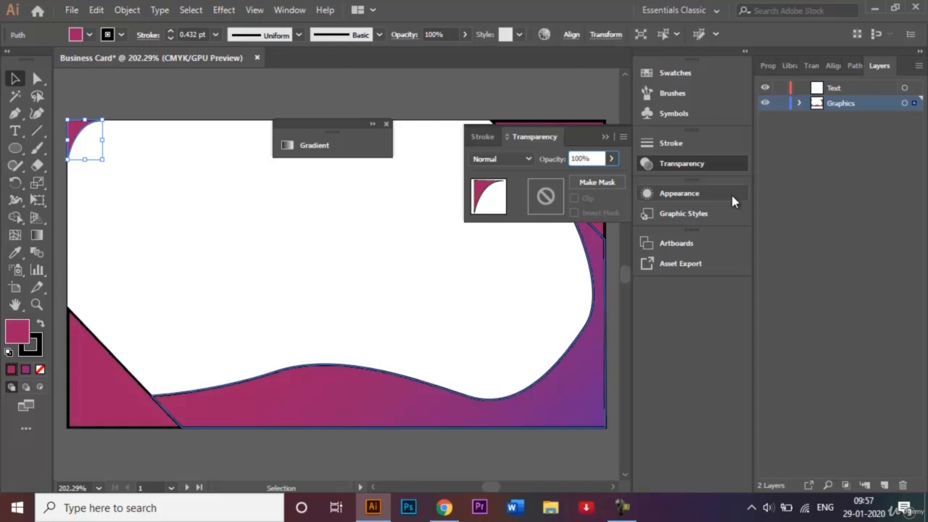
key(BackSpace)
key(BackSpace)
text(7)
key(Return)
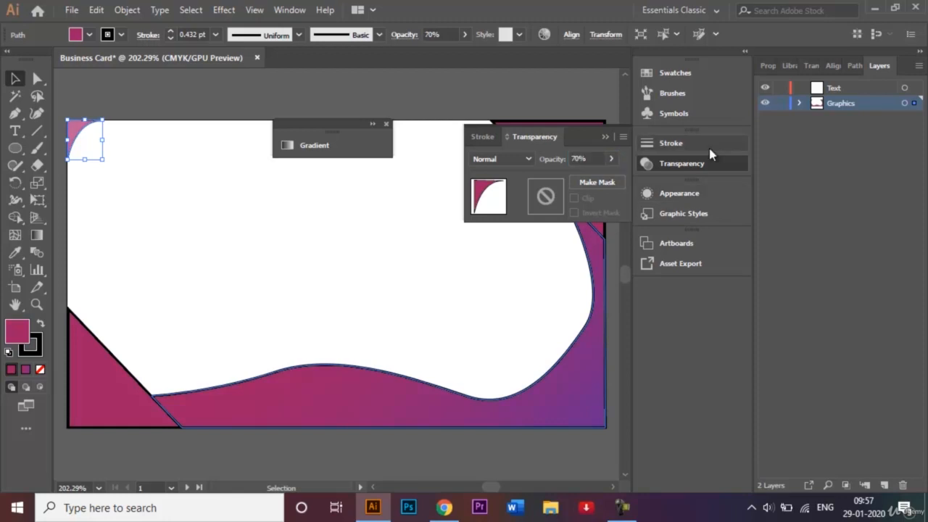
click(576, 158)
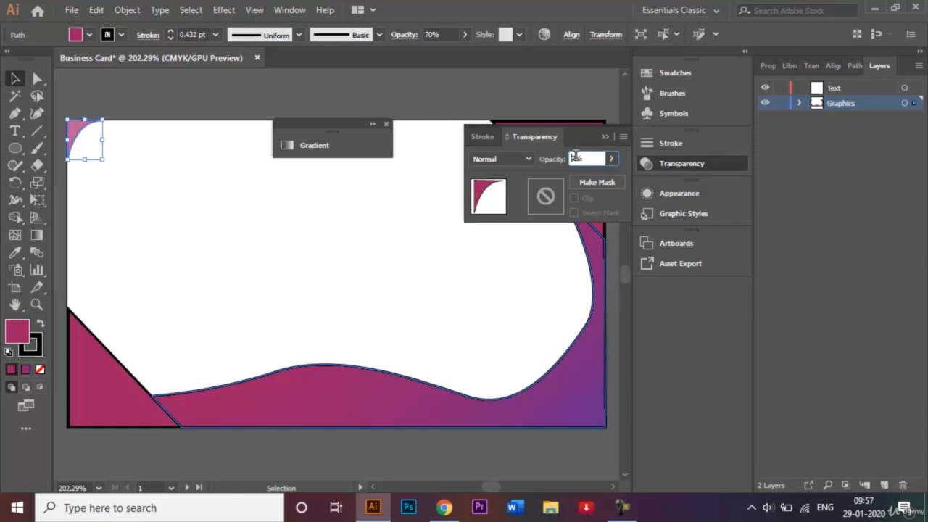
text(90)
key(Return)
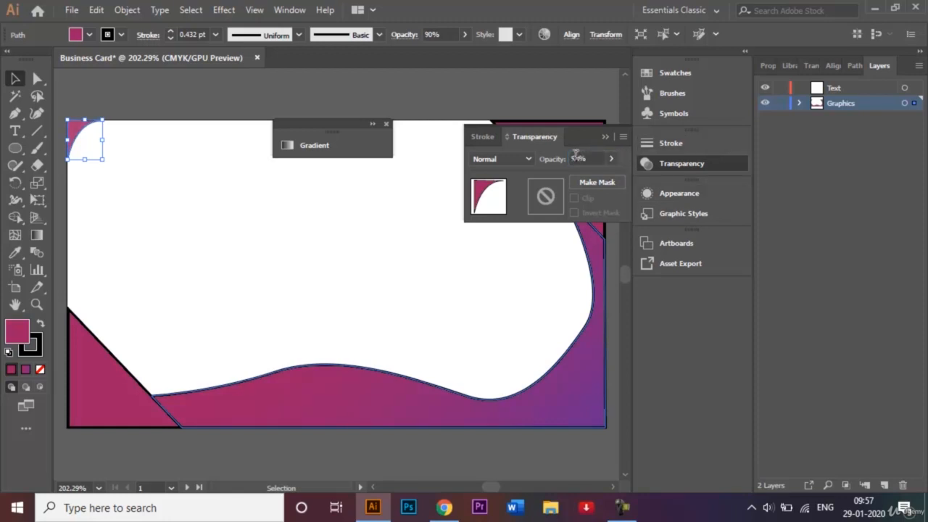
click(606, 137)
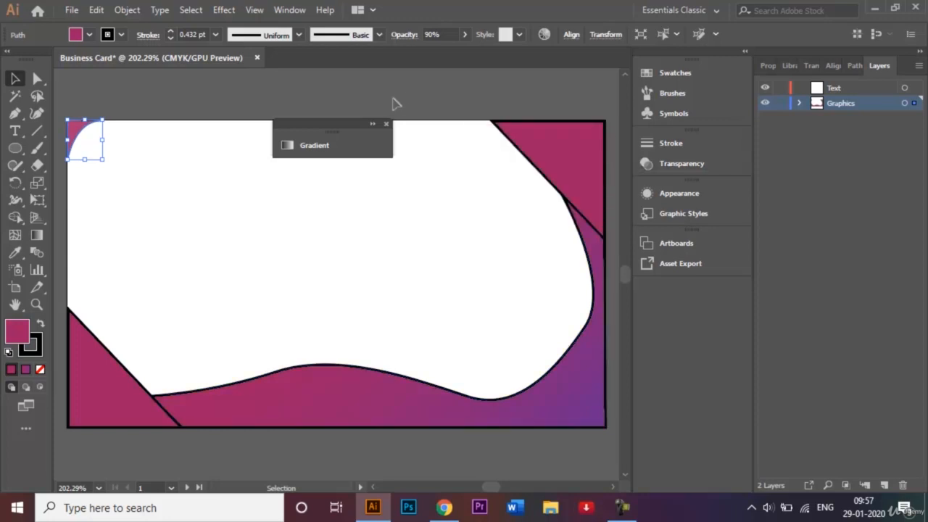
click(386, 123)
Step: Select all artwork with Ctrl+A and set its stroke to None
click(263, 231)
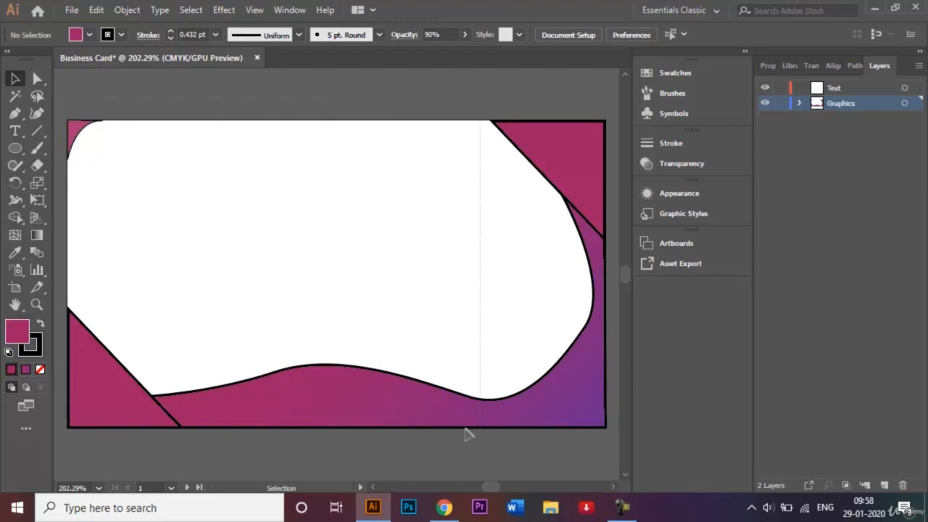
key(ctrl+a)
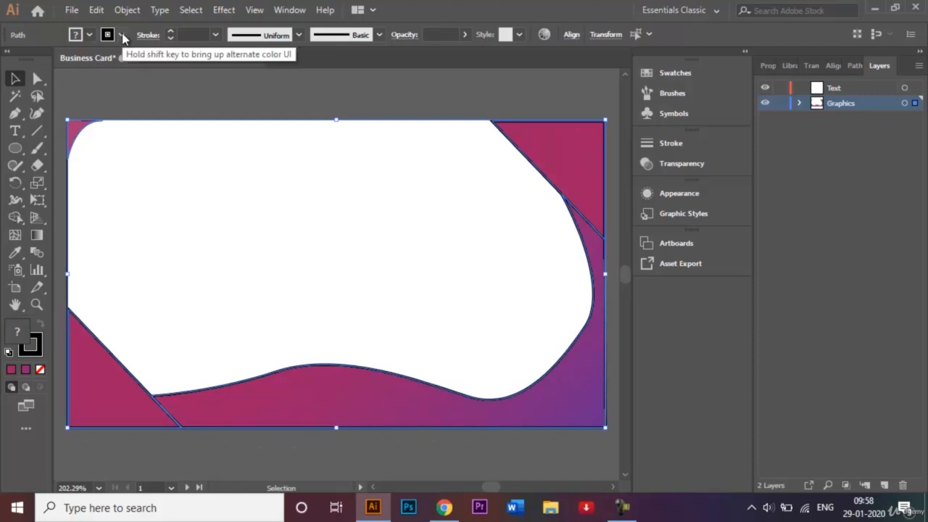
click(121, 35)
click(9, 60)
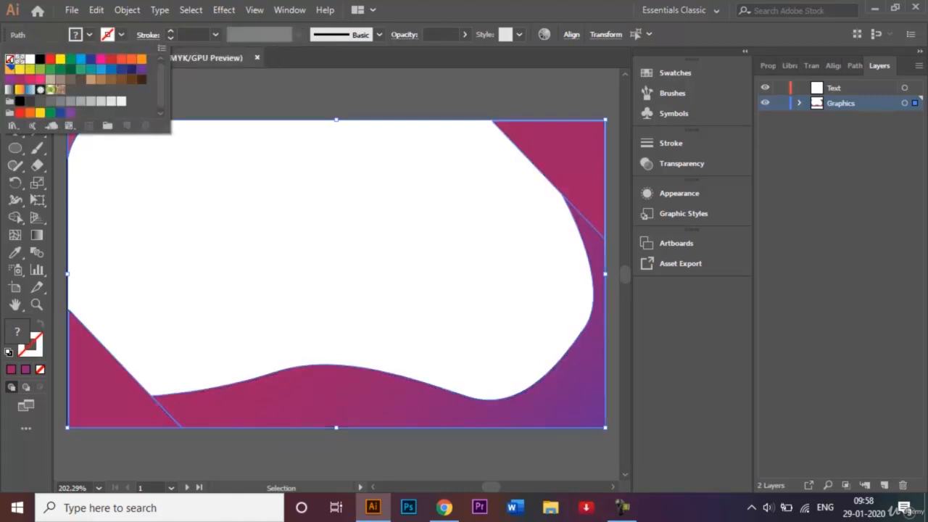
click(312, 242)
click(412, 255)
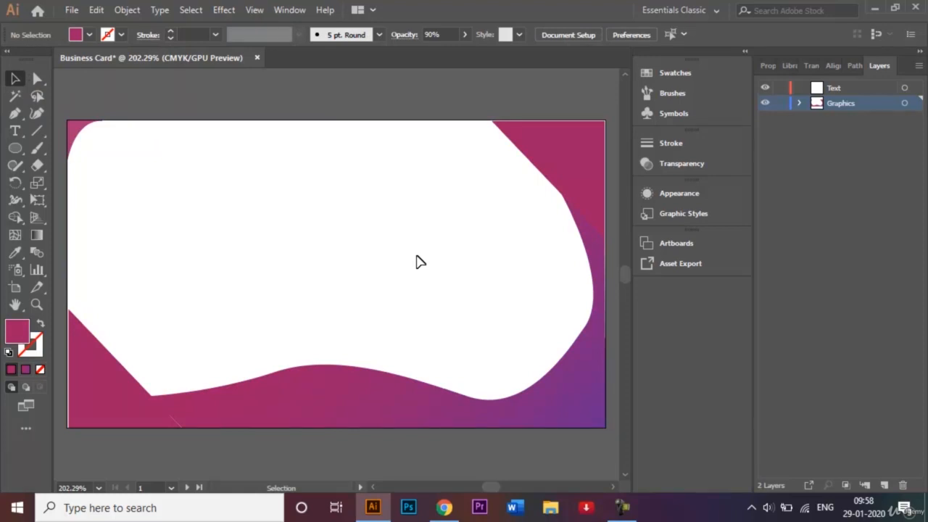
click(105, 384)
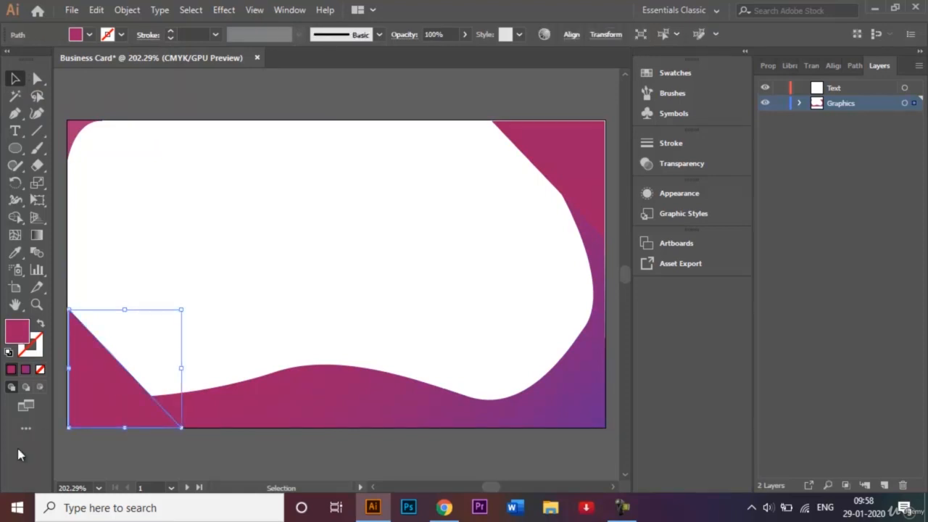
Step: Stretch the bottom-left magenta triangle out to the card's left edge
drag(68, 370, 119, 368)
click(82, 359)
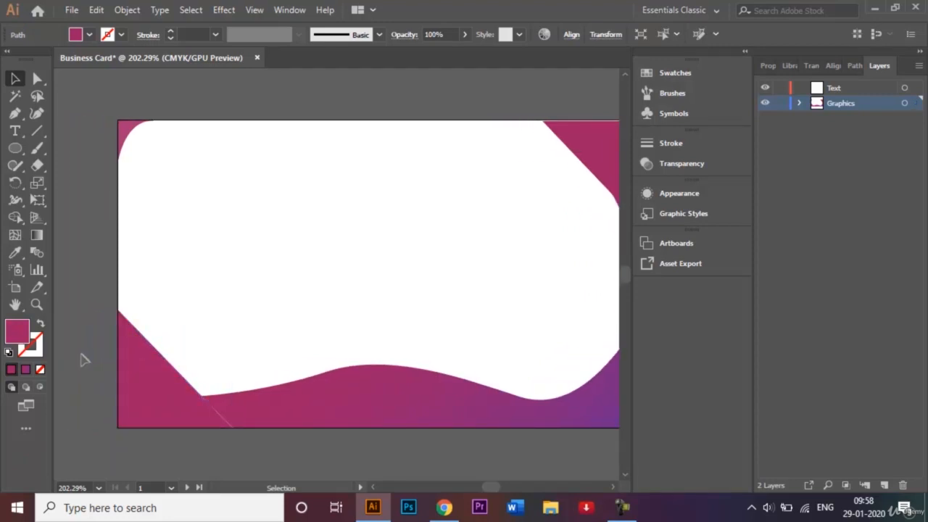
click(291, 424)
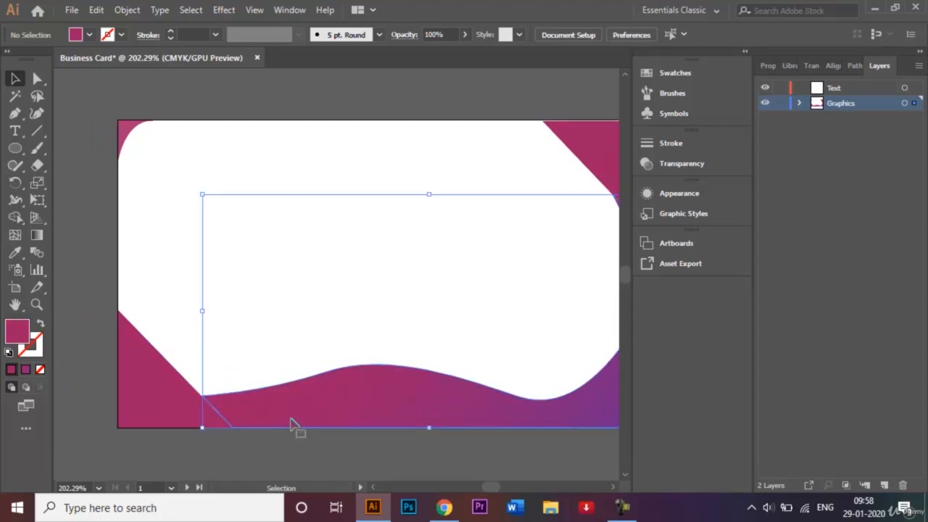
click(306, 466)
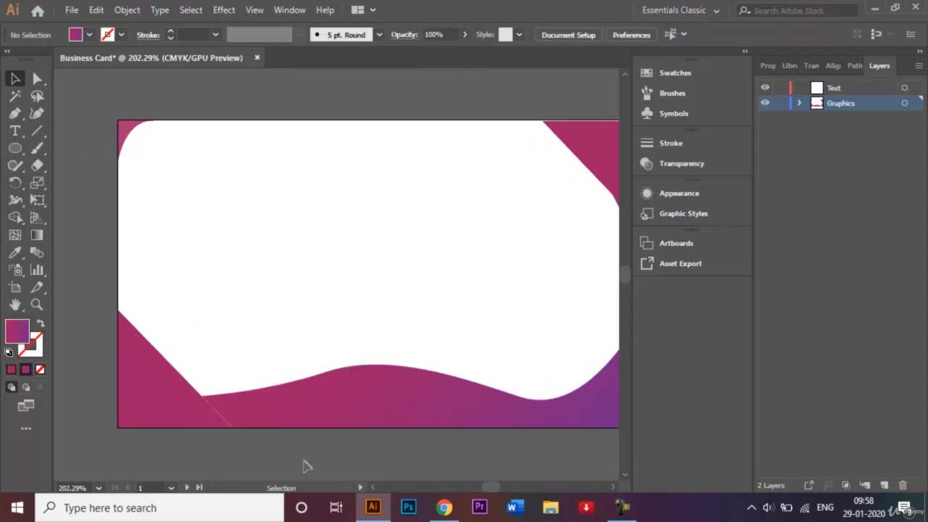
Step: Zoom in and nudge the wave's bottom corner point slightly left
key(ctrl+plus)
key(ctrl+plus)
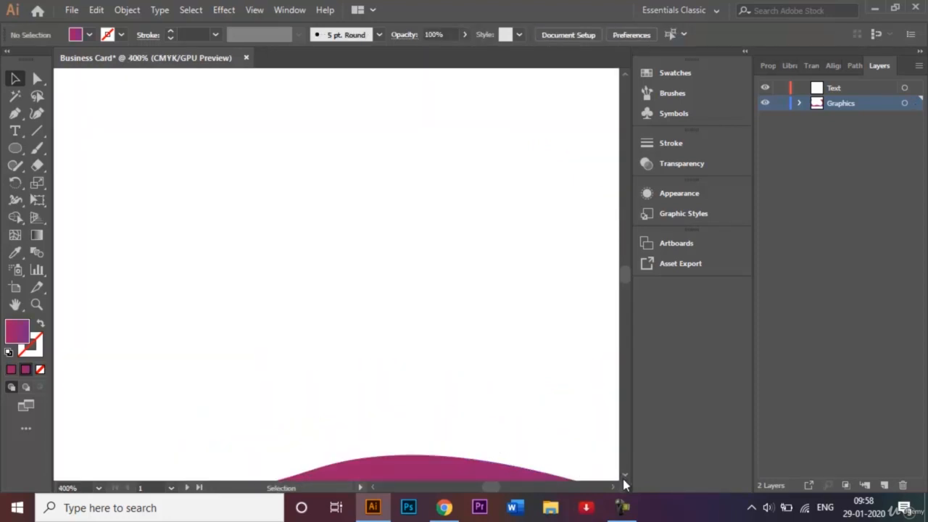
scroll(622, 477, down, 5)
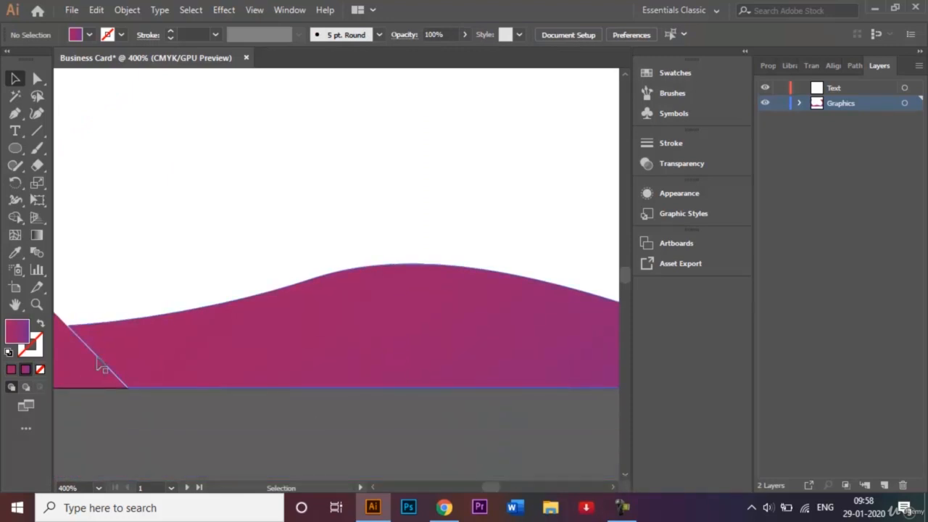
click(37, 78)
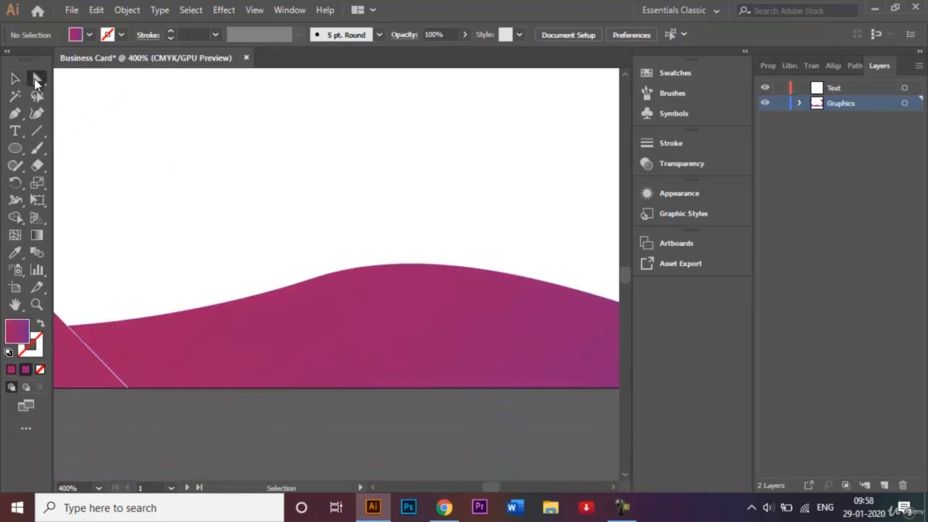
click(72, 325)
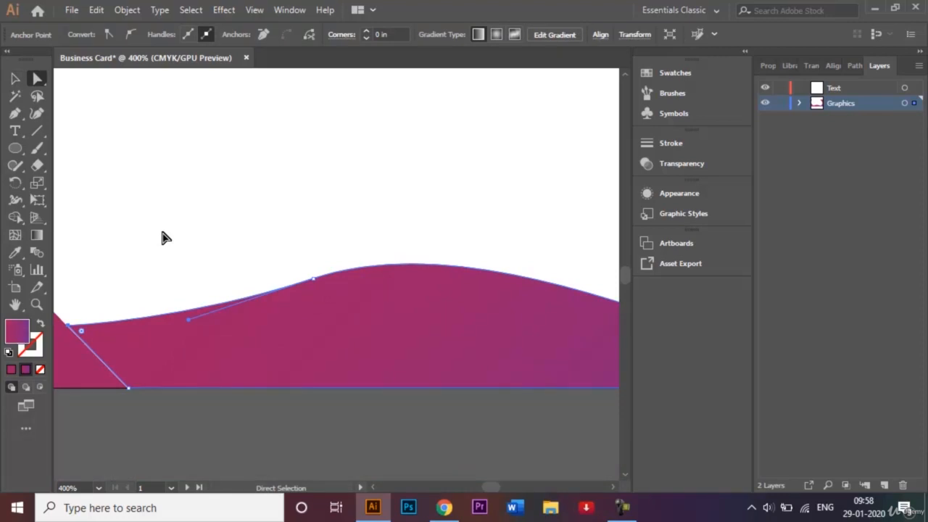
click(129, 388)
key(Left)
key(Left)
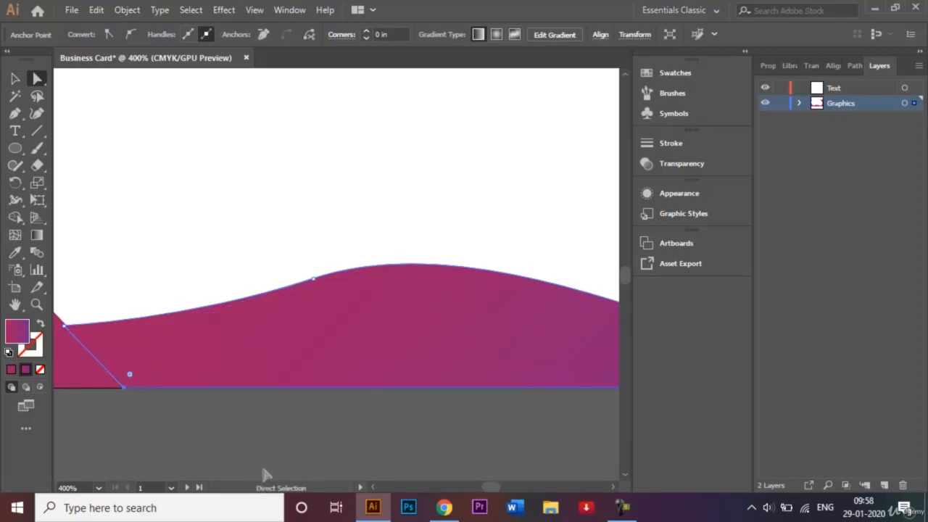
click(14, 78)
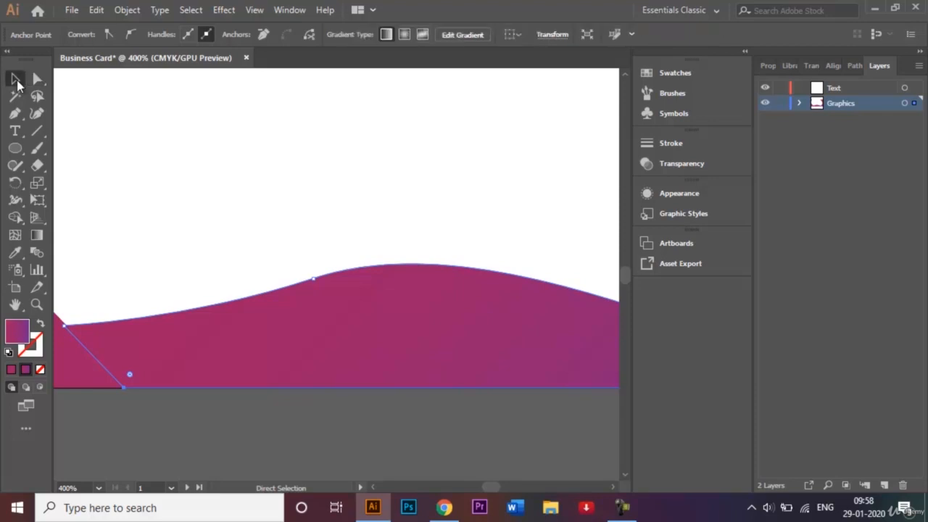
click(149, 148)
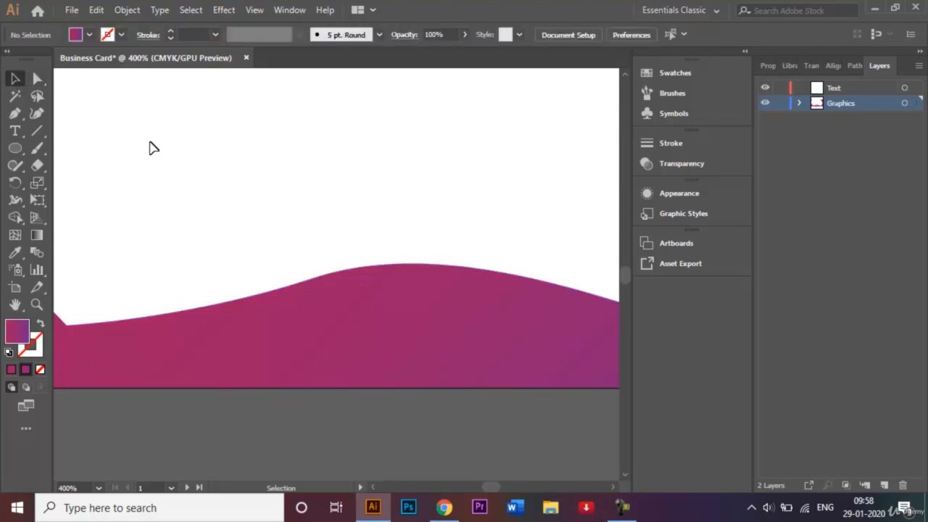
key(ctrl+0)
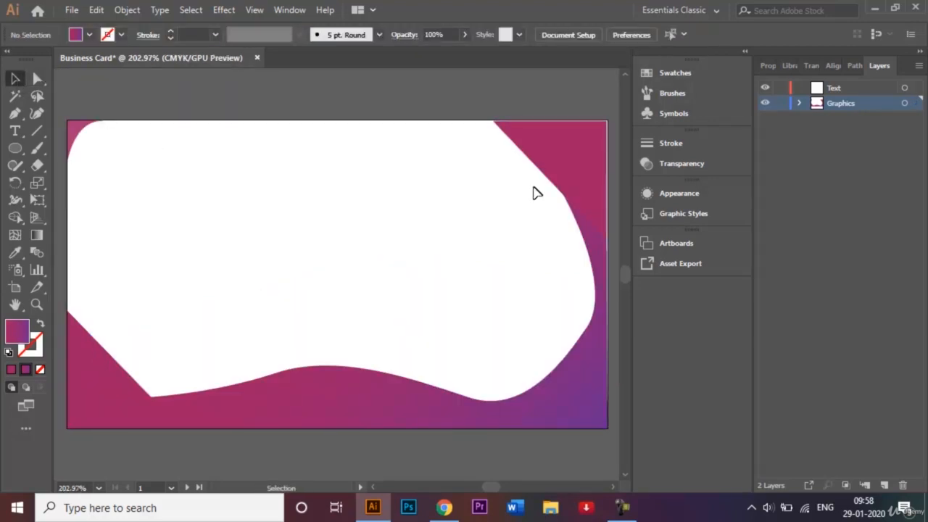
click(591, 191)
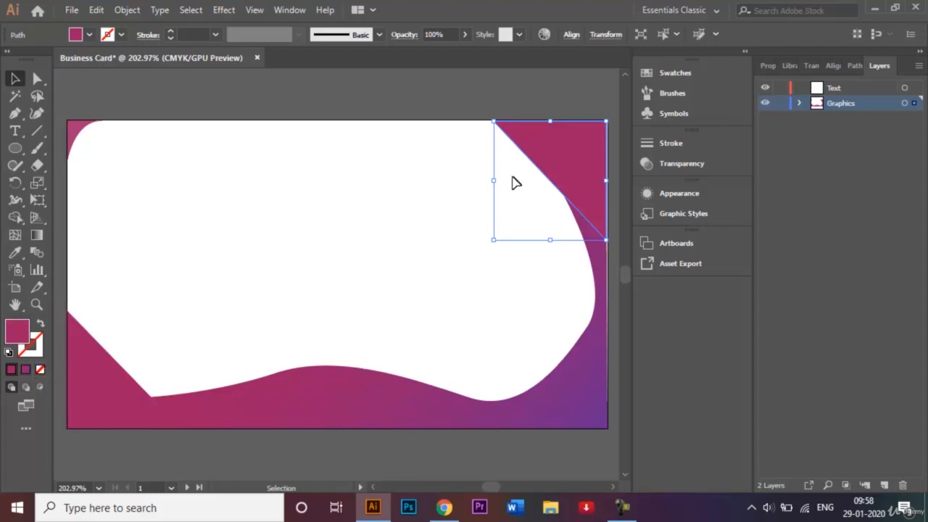
Step: Fill the top-right corner triangle with the wave's magenta-to-purple gradient
click(27, 370)
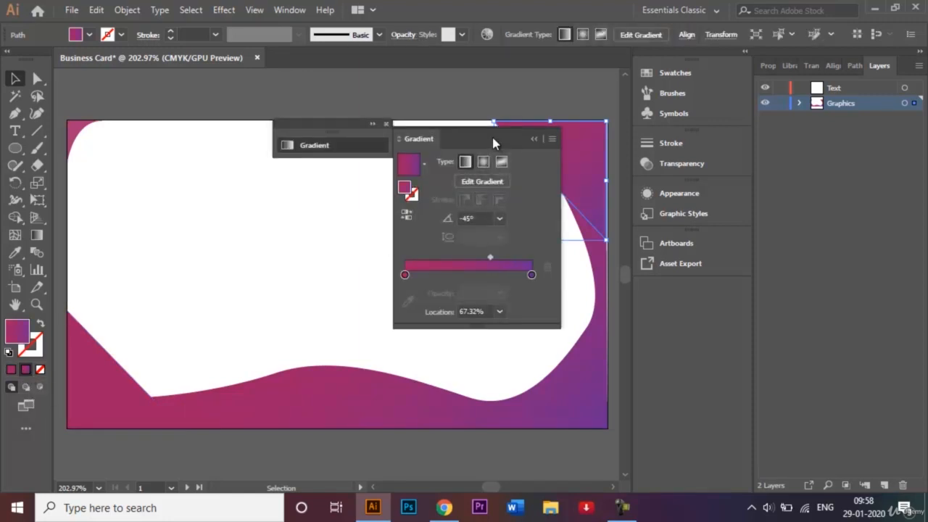
drag(493, 143, 439, 129)
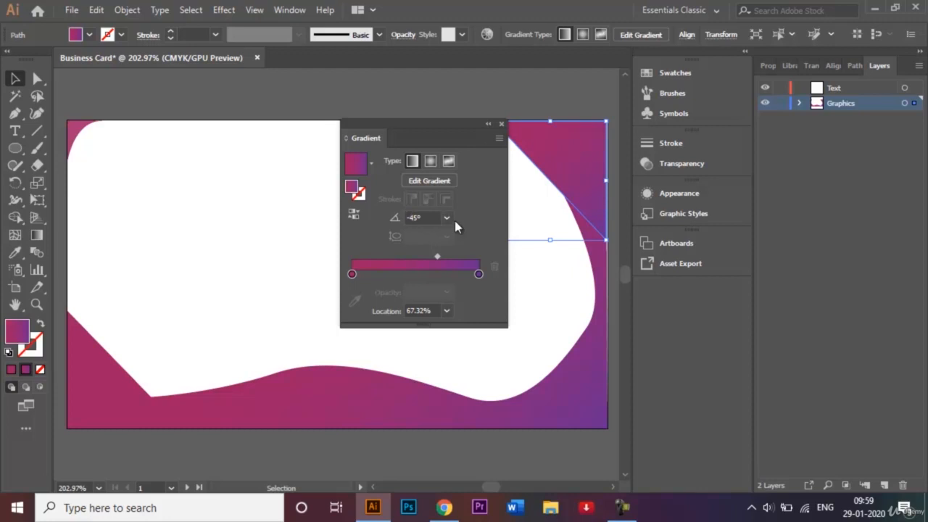
click(501, 127)
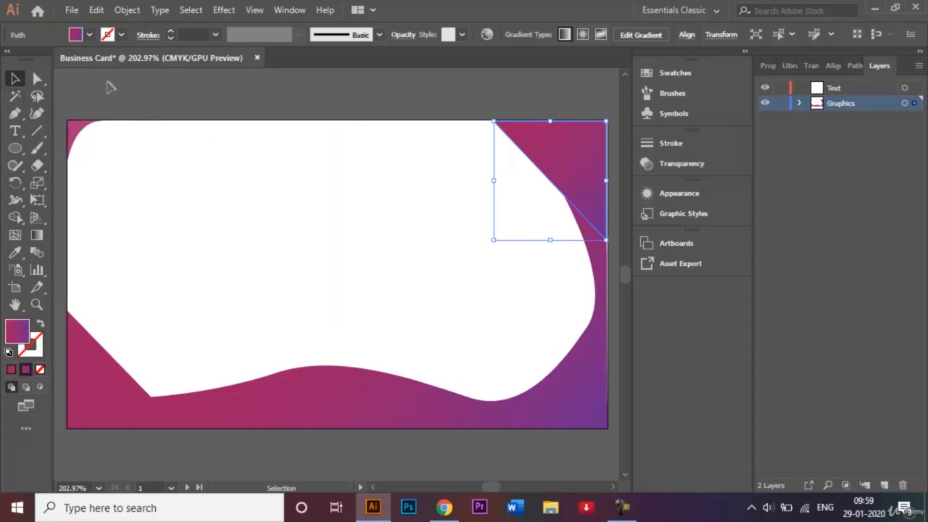
Step: Nudge the top-right triangle's corner points right and its top point down
click(239, 104)
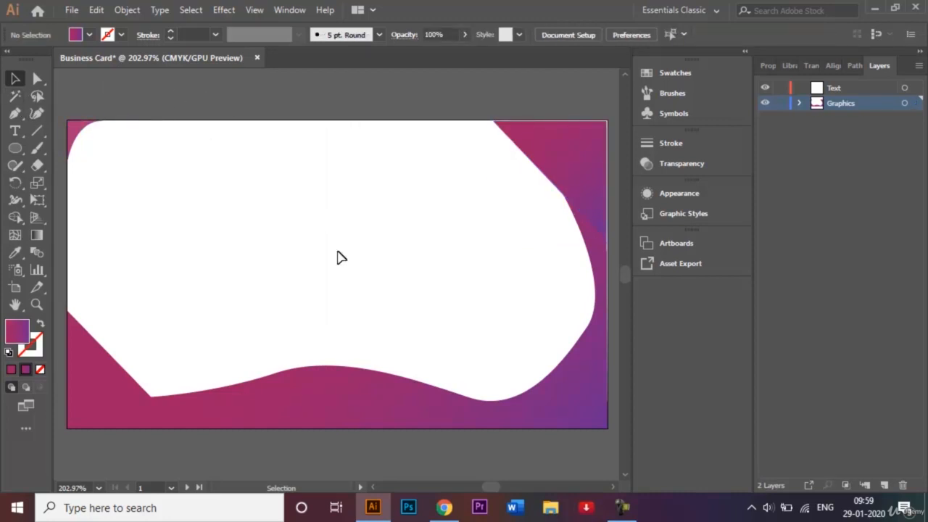
click(581, 167)
click(38, 78)
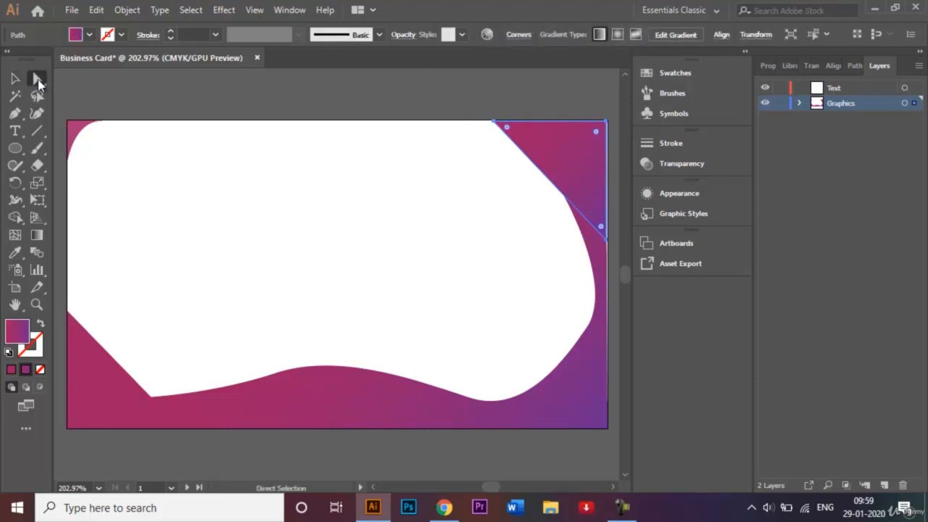
click(606, 124)
key(Right)
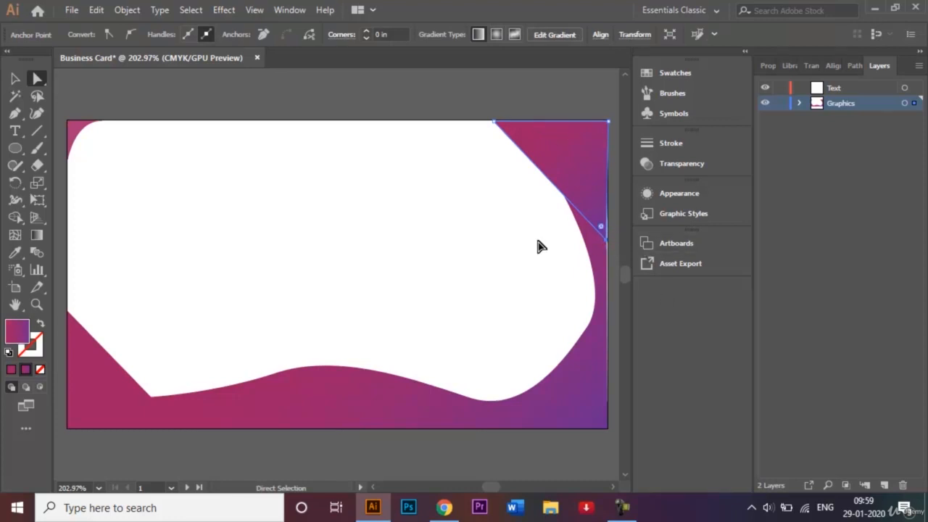
key(Right)
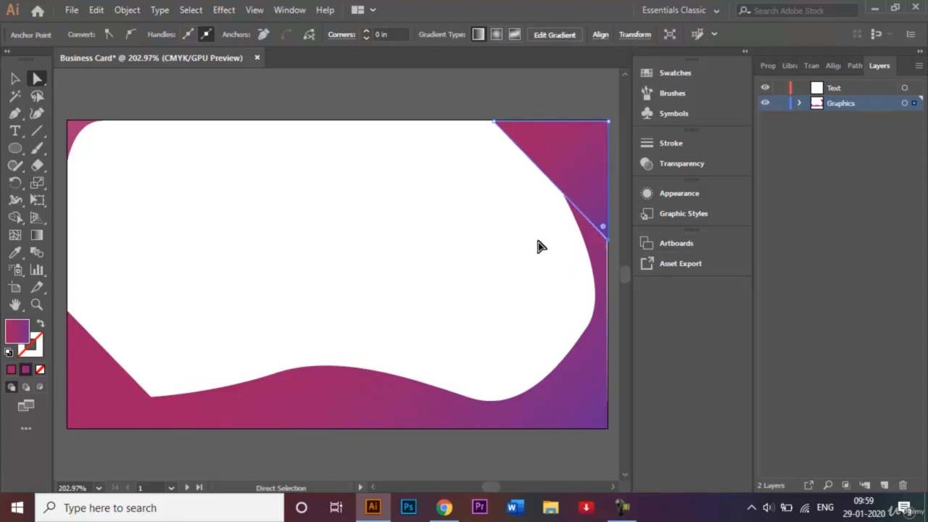
click(495, 122)
key(Down)
click(15, 78)
click(212, 145)
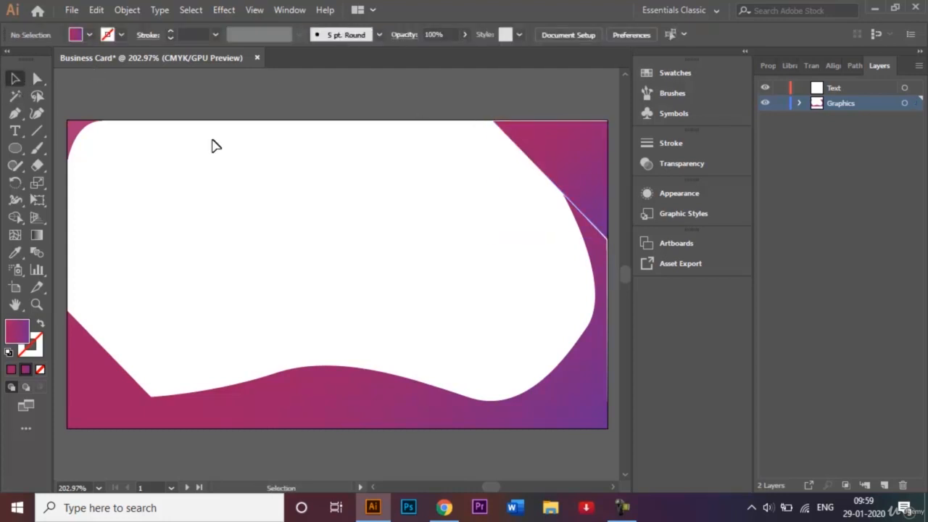
key(ctrl+plus)
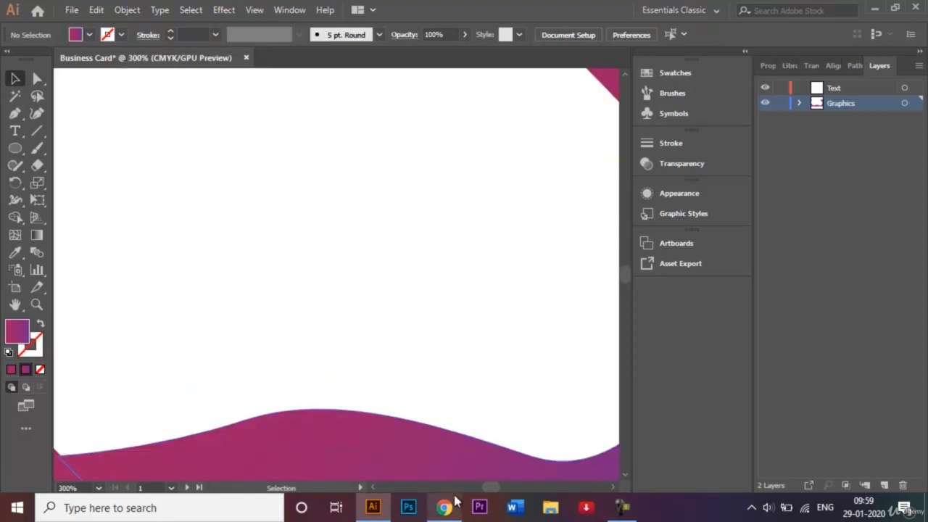
Step: Nudge the triangle's right-edge point up to meet the wavy frame
click(612, 487)
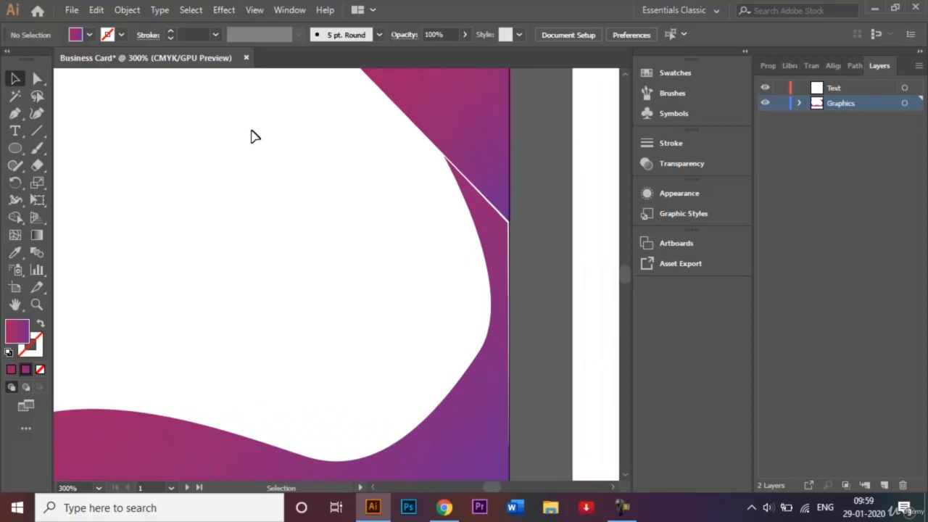
click(42, 83)
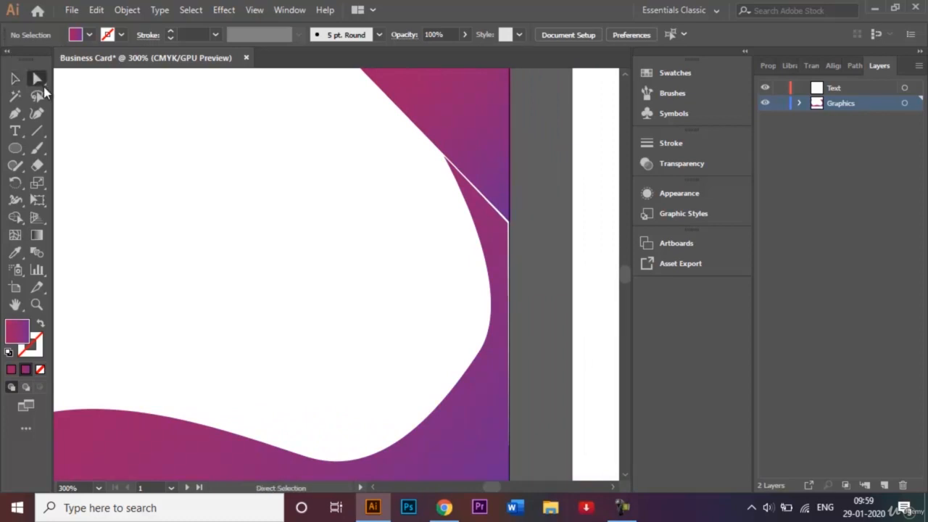
click(445, 158)
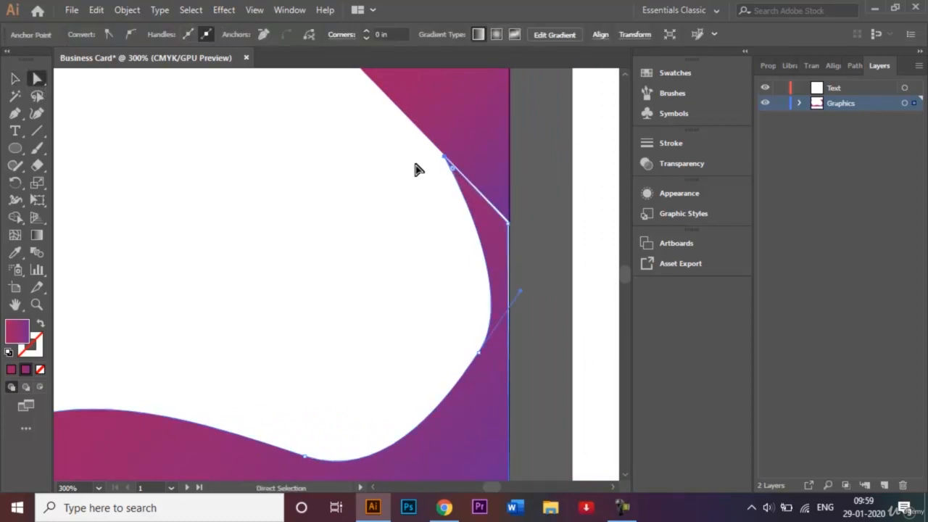
click(509, 224)
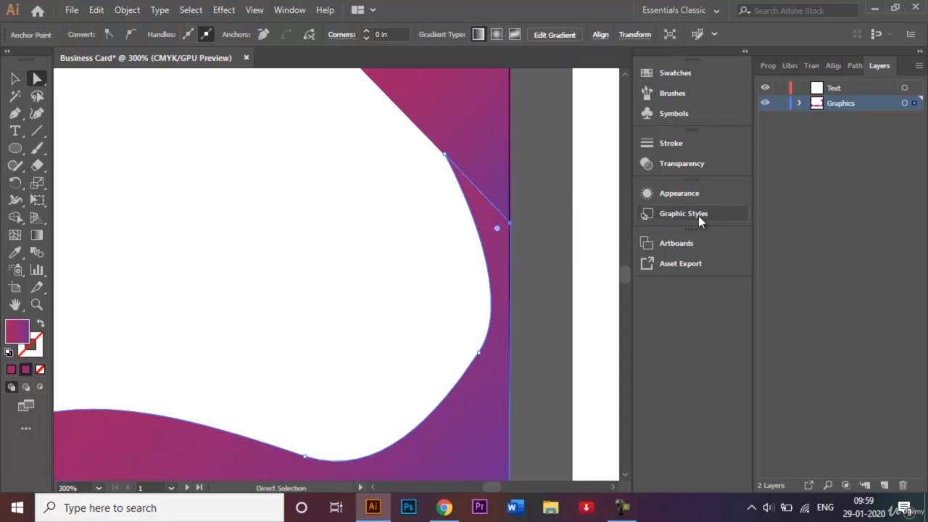
key(Up)
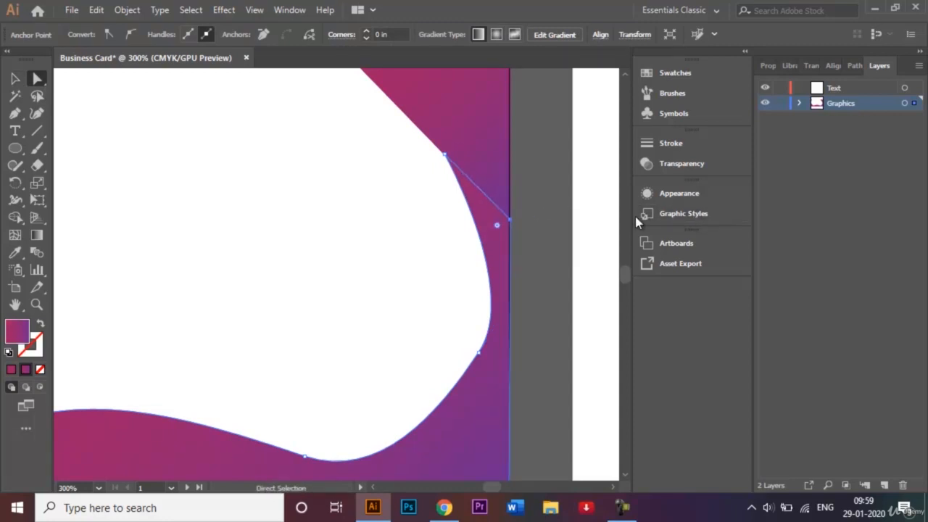
click(15, 78)
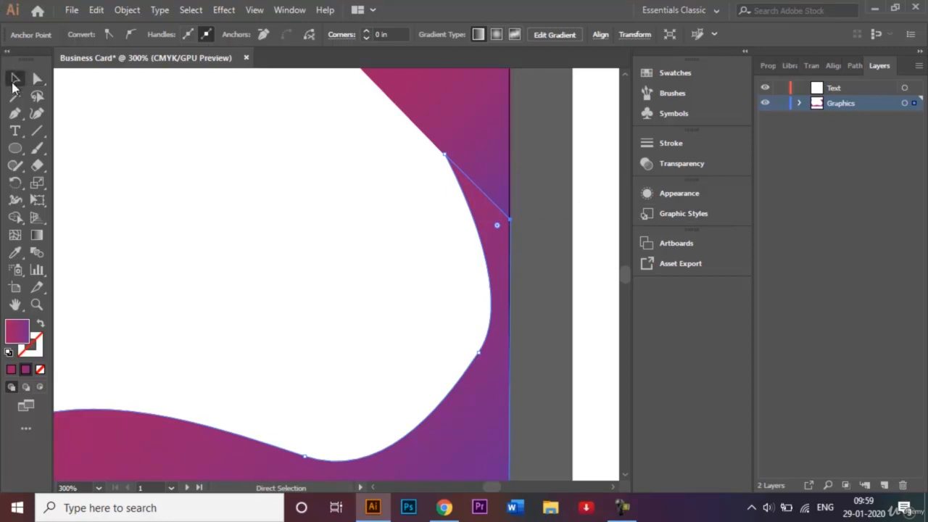
click(241, 232)
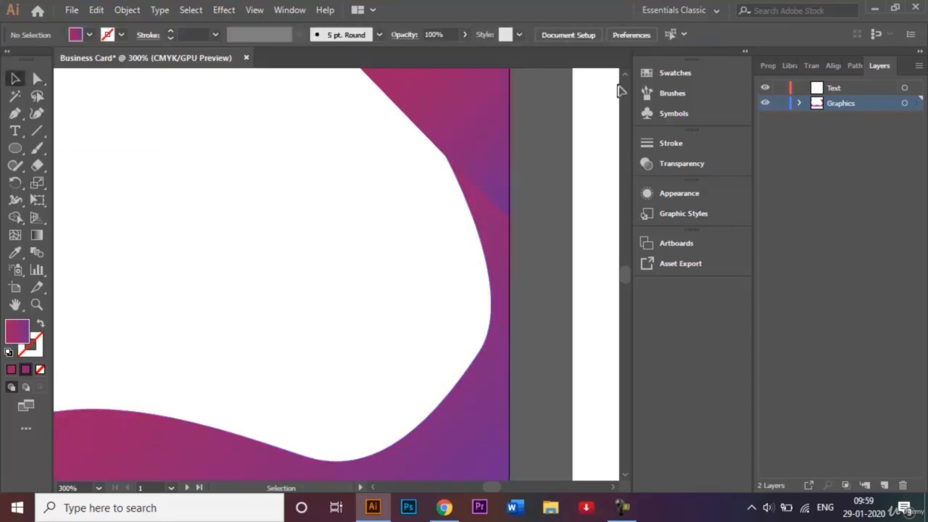
Step: Nudge the triangle's two top points up flush with the card's top edge
click(625, 74)
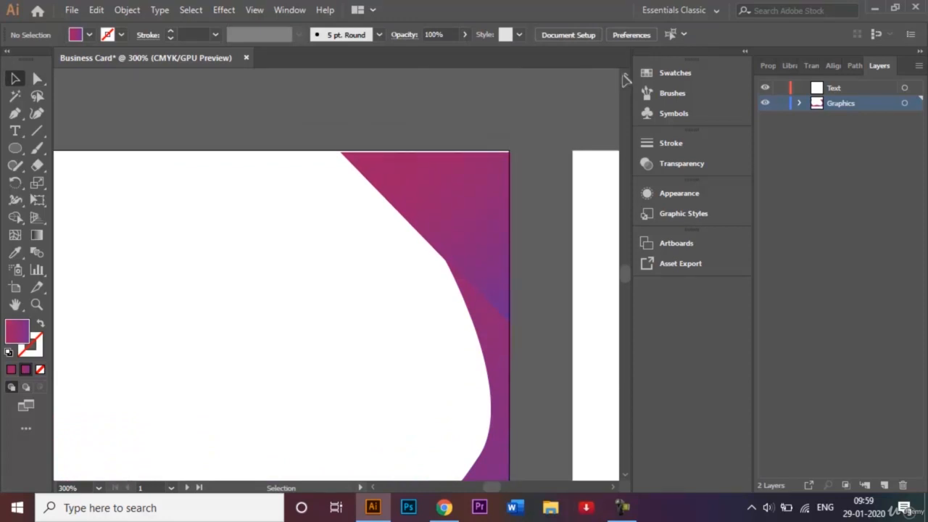
click(37, 79)
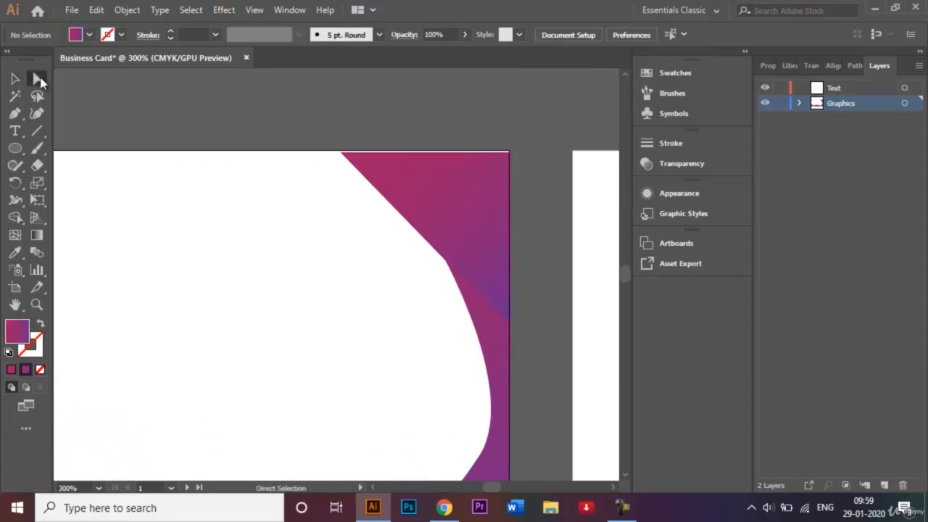
click(440, 178)
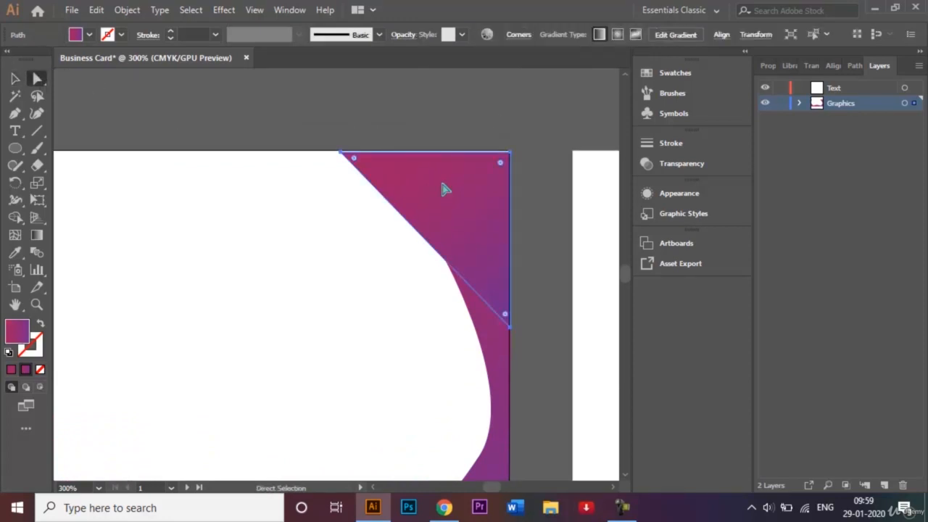
click(342, 153)
shift+click(510, 153)
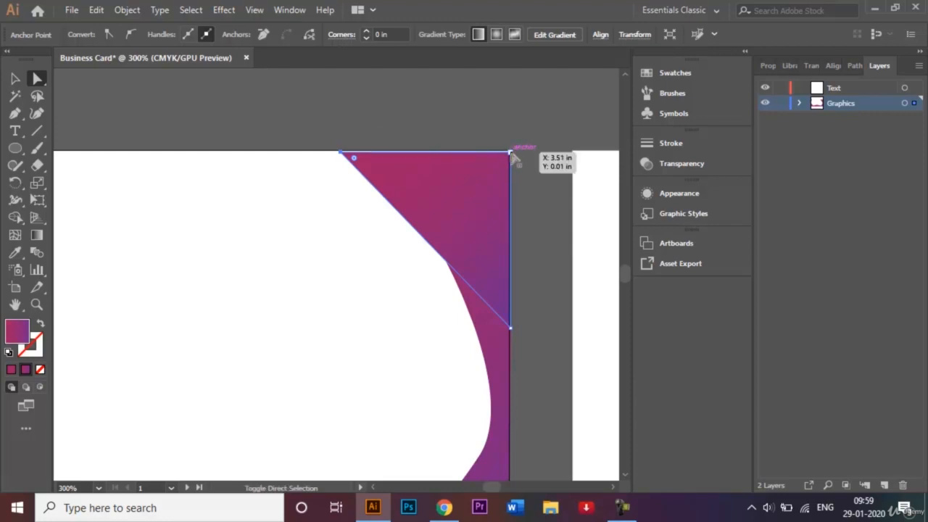
key(Up)
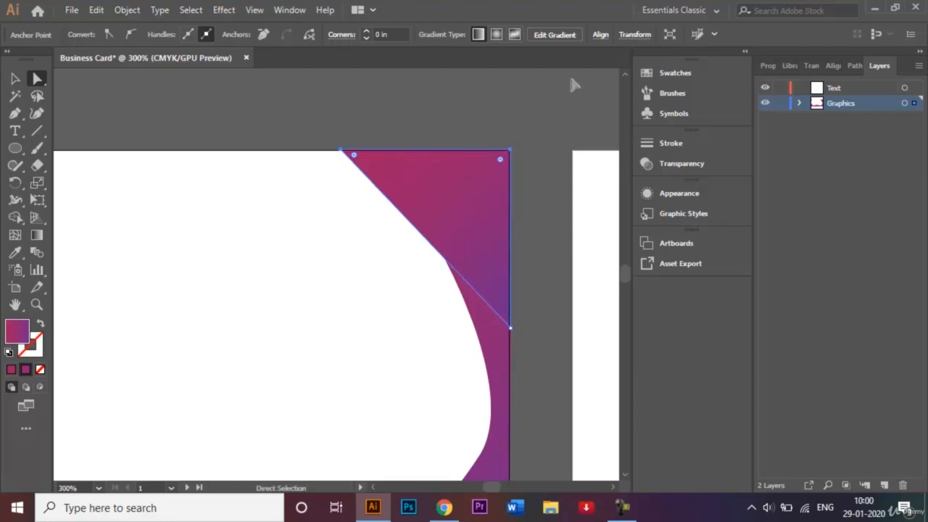
click(15, 79)
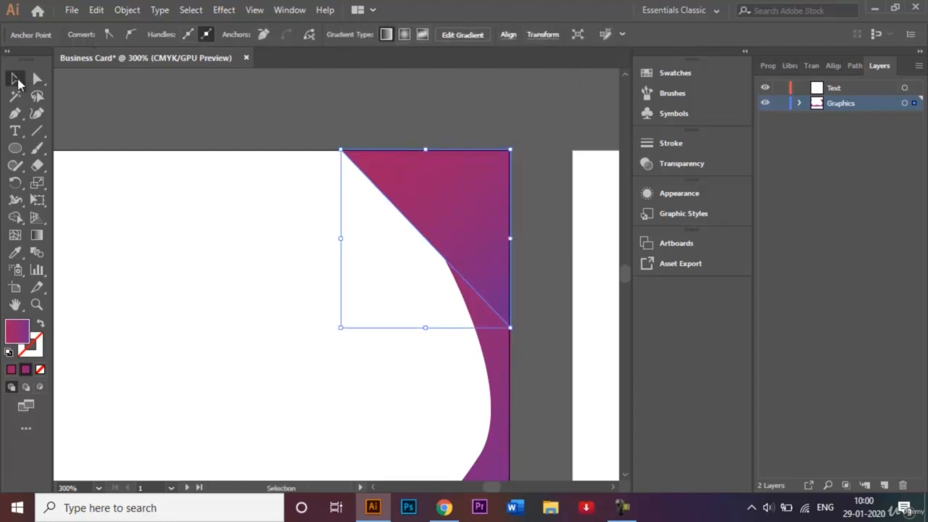
click(195, 244)
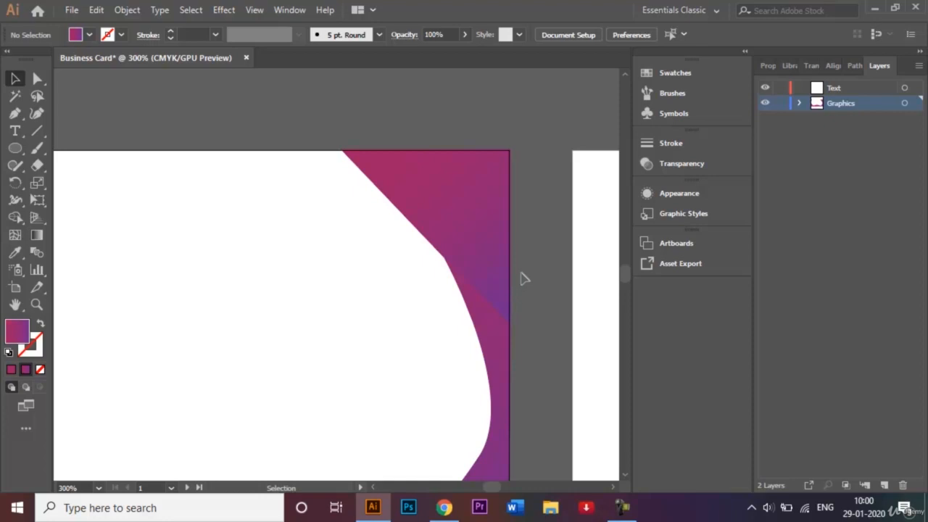
key(ctrl+0)
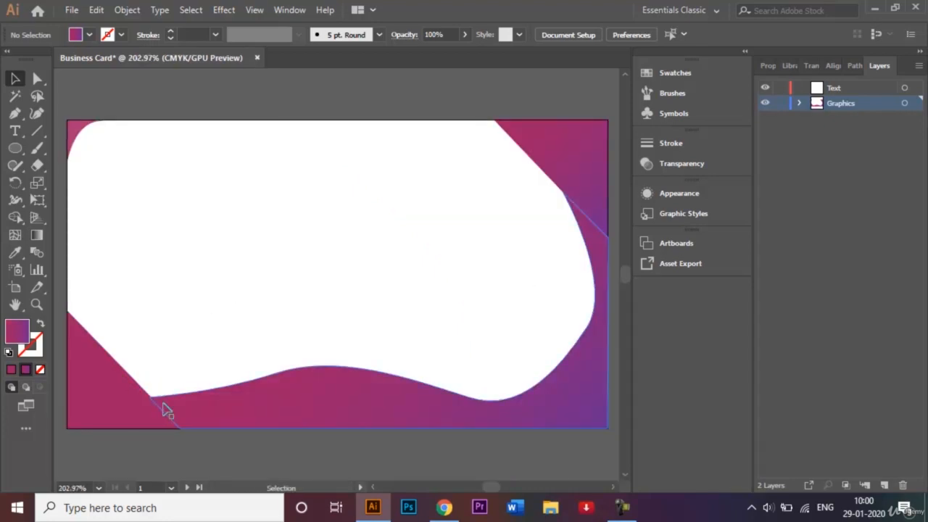
Step: Merge the bottom-left triangle with the bottom wave via Shape Builder and apply the magenta-purple gradient
click(131, 401)
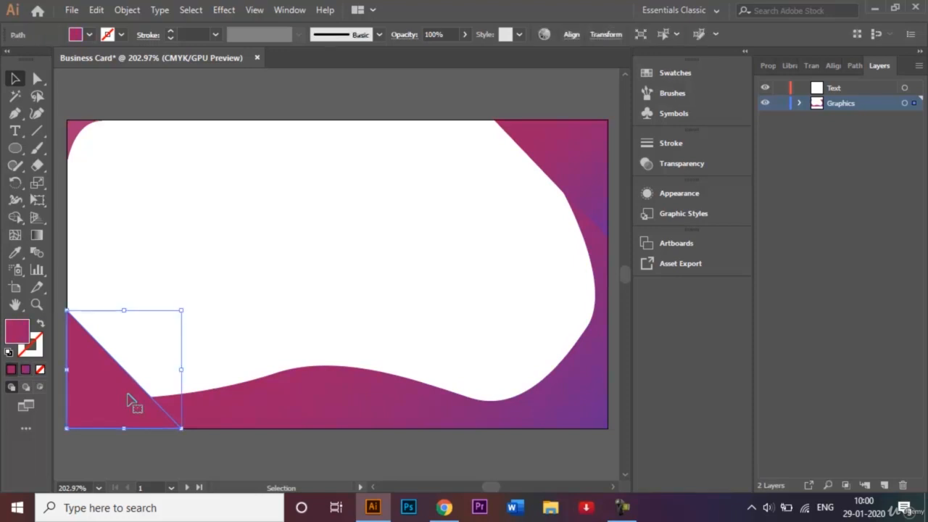
shift+click(247, 404)
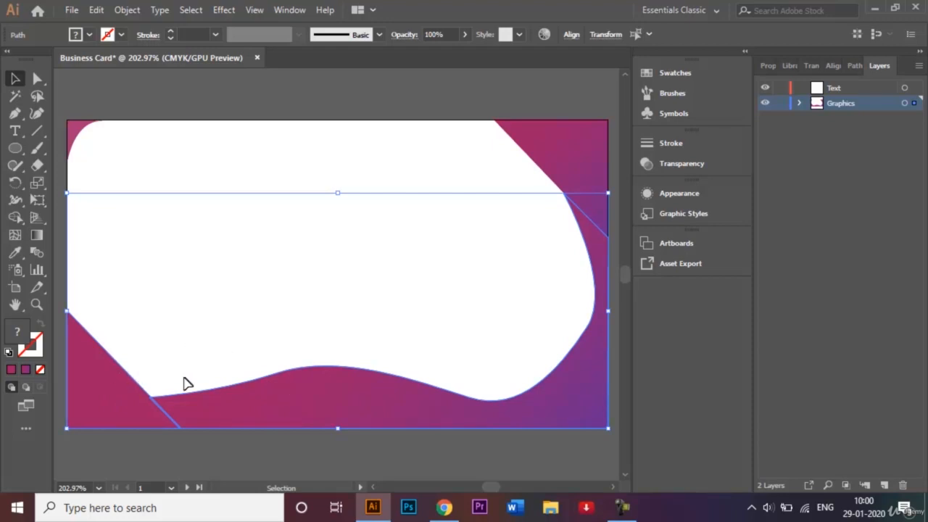
click(15, 218)
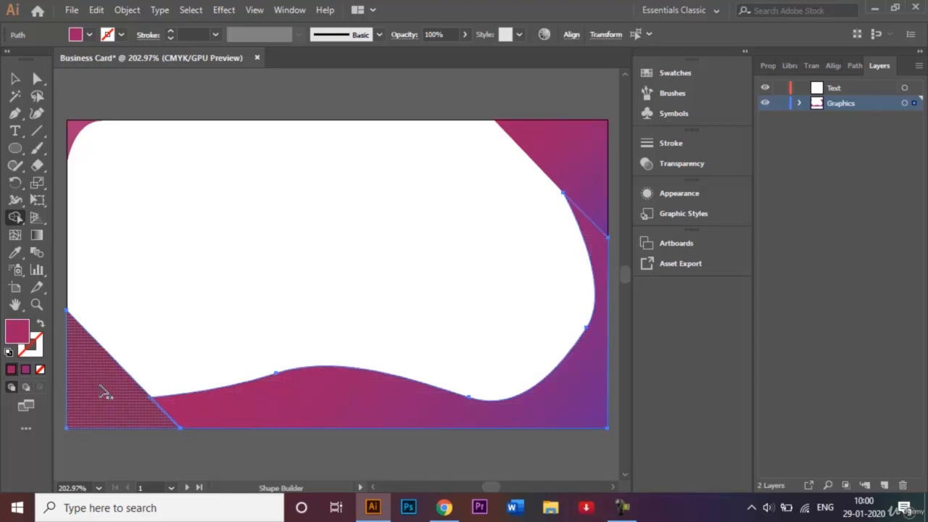
mouse_move(101, 391)
mouse_down()
mouse_move(153, 410)
mouse_move(209, 411)
mouse_up()
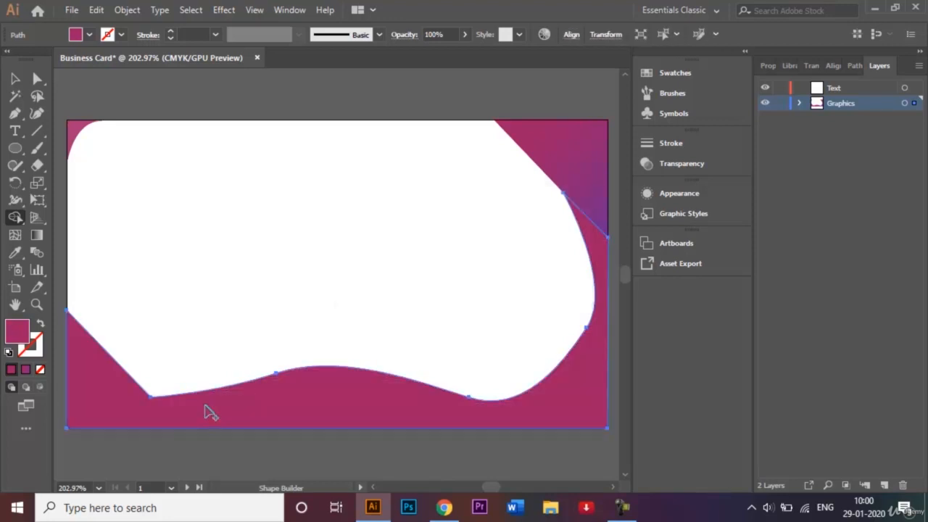
click(26, 370)
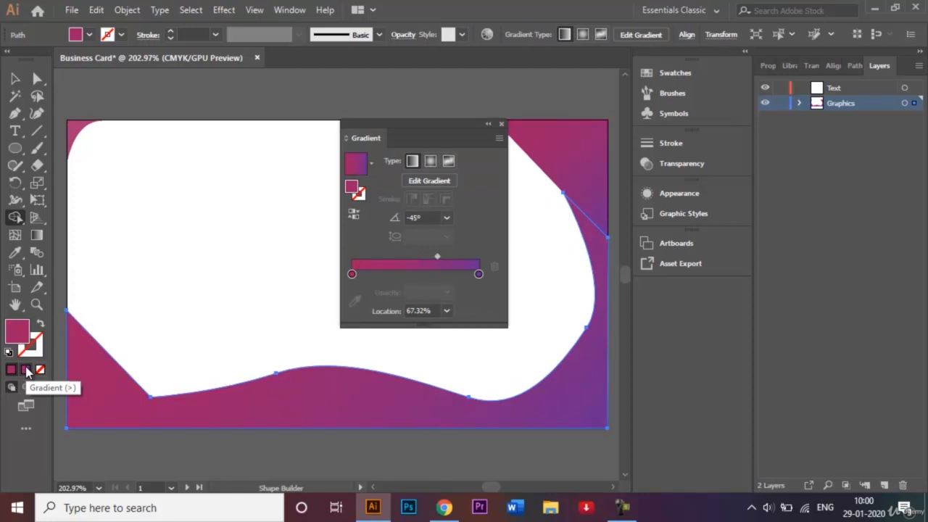
click(500, 124)
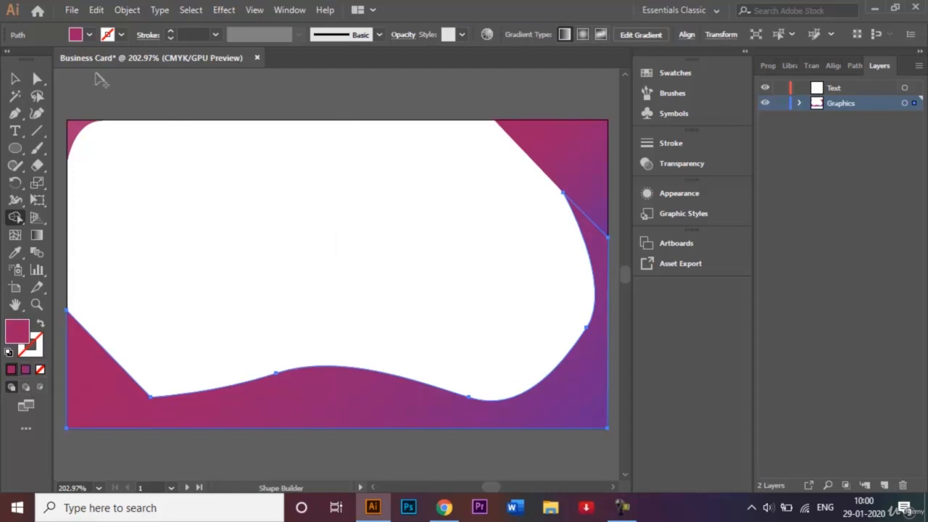
click(15, 78)
click(224, 243)
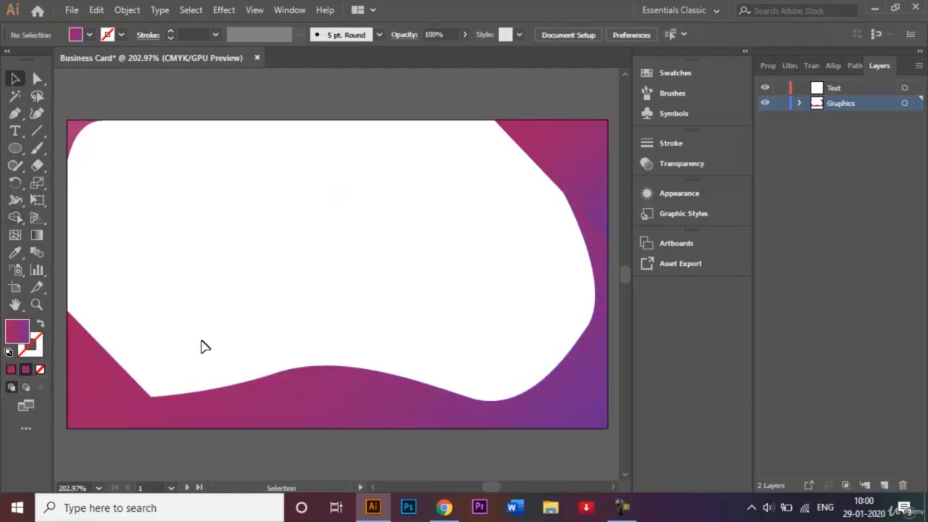
Step: Round the merged frame's bottom-left corner to about 0.51 in radius
click(147, 403)
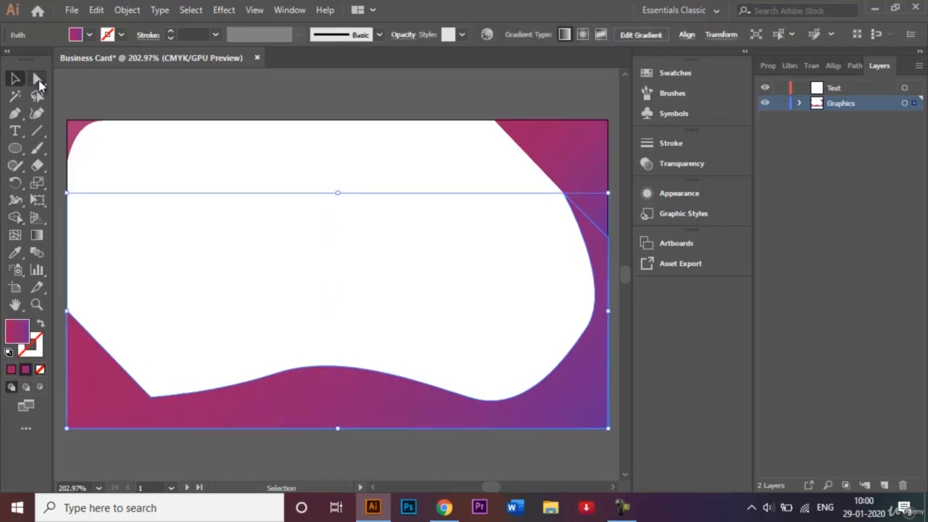
click(37, 79)
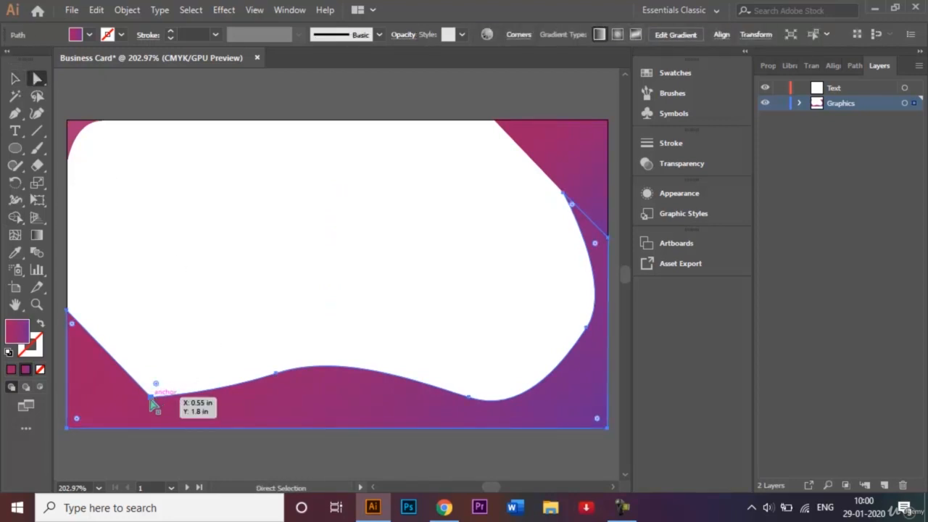
click(151, 397)
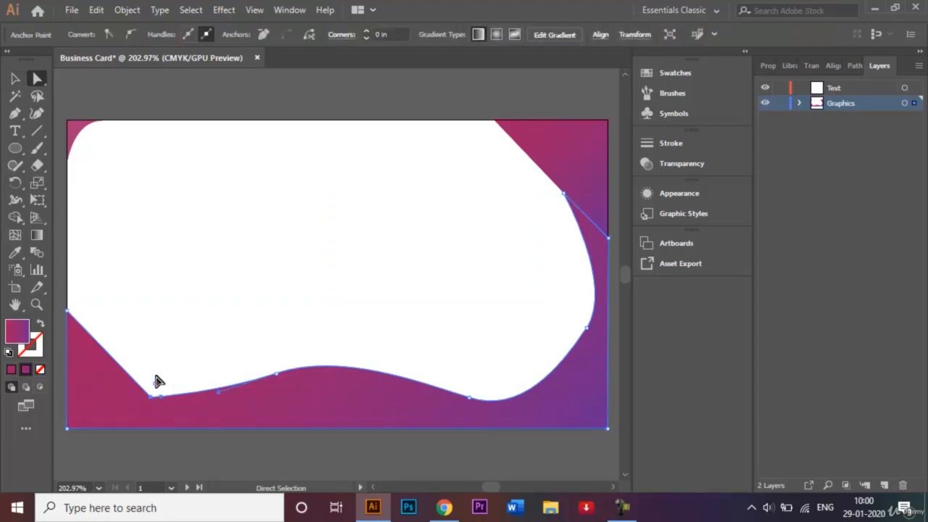
drag(157, 384, 267, 346)
click(15, 78)
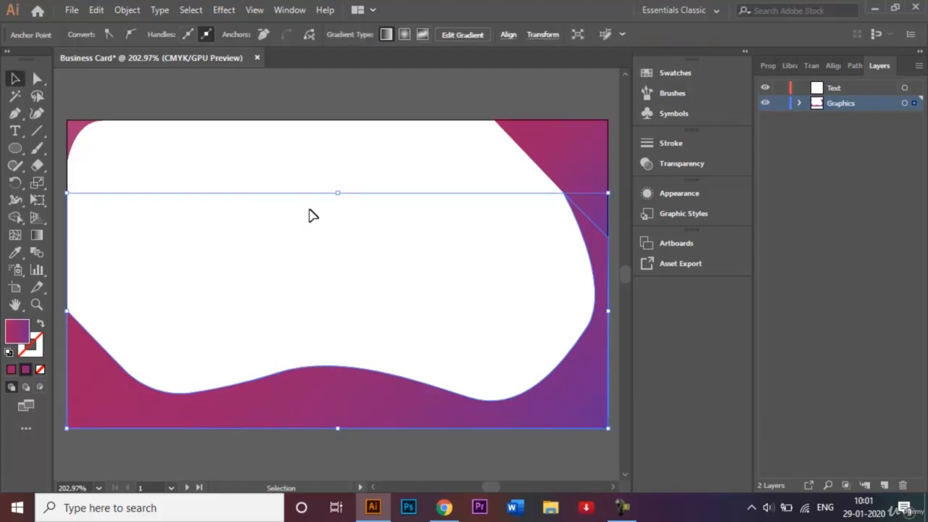
click(332, 194)
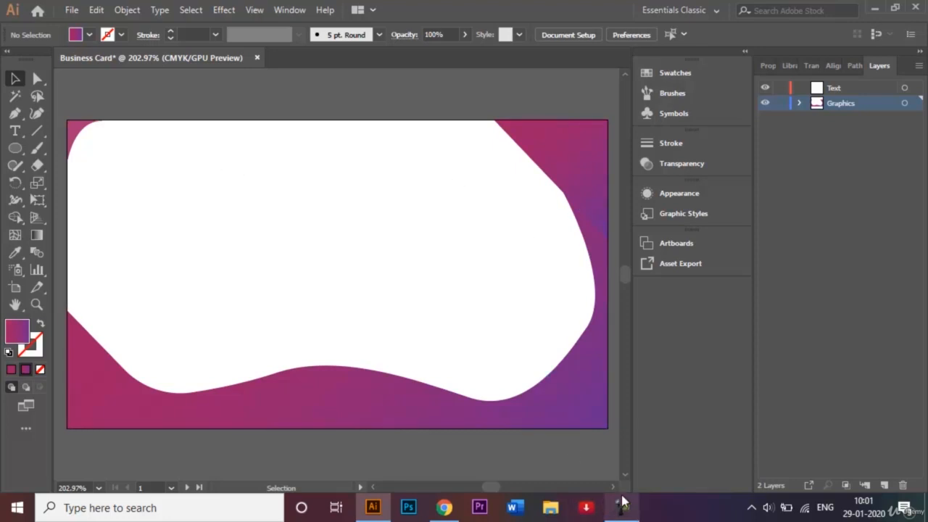
Step: Select the gradient frame and make a vertically reflected copy with Object > Transform > Reflect
scroll(613, 490, right, 3)
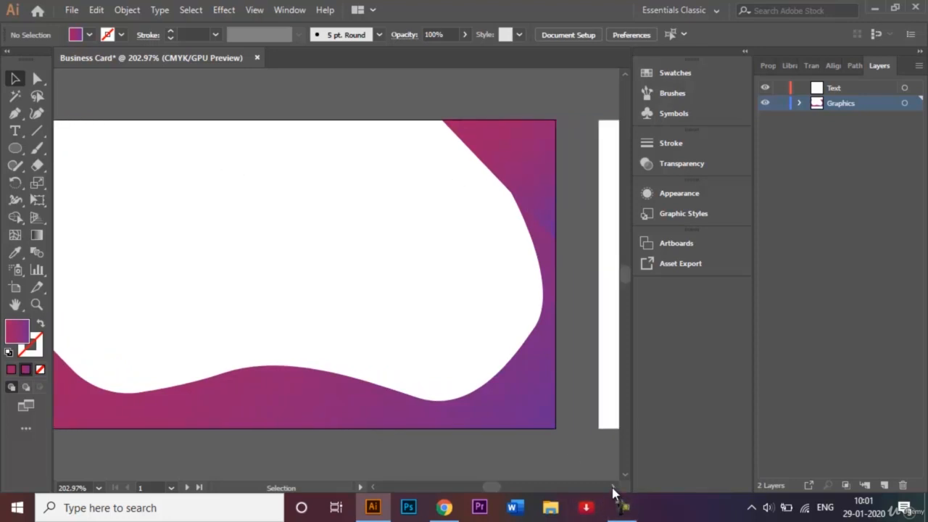
key(ctrl+minus)
key(ctrl+minus)
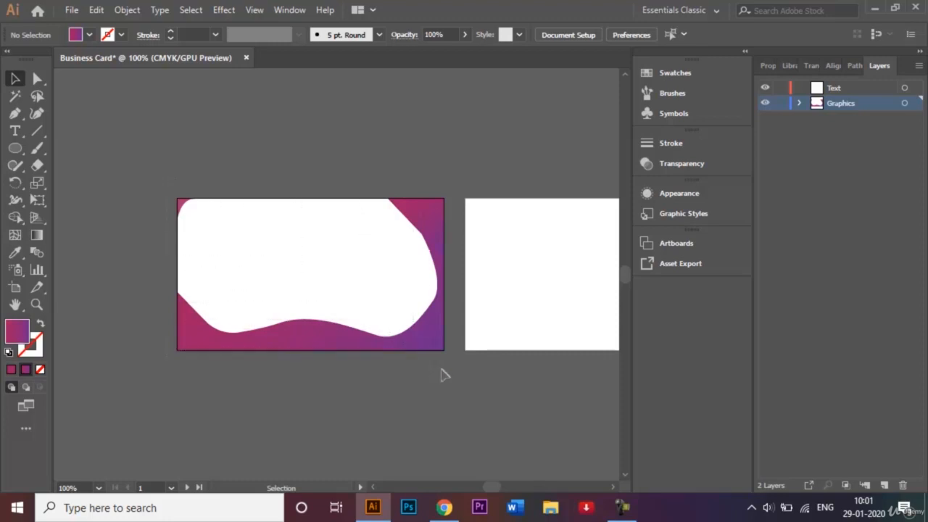
key(ctrl+a)
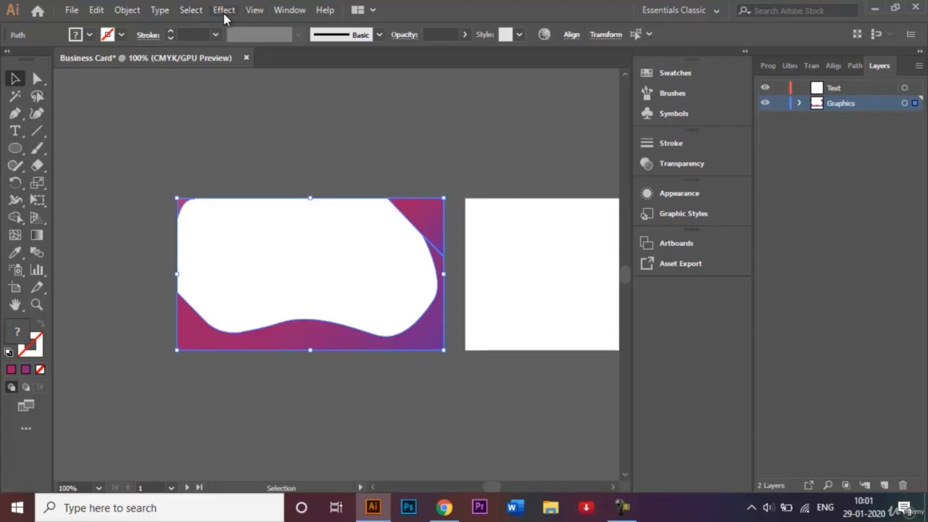
click(129, 12)
mouse_move(208, 24)
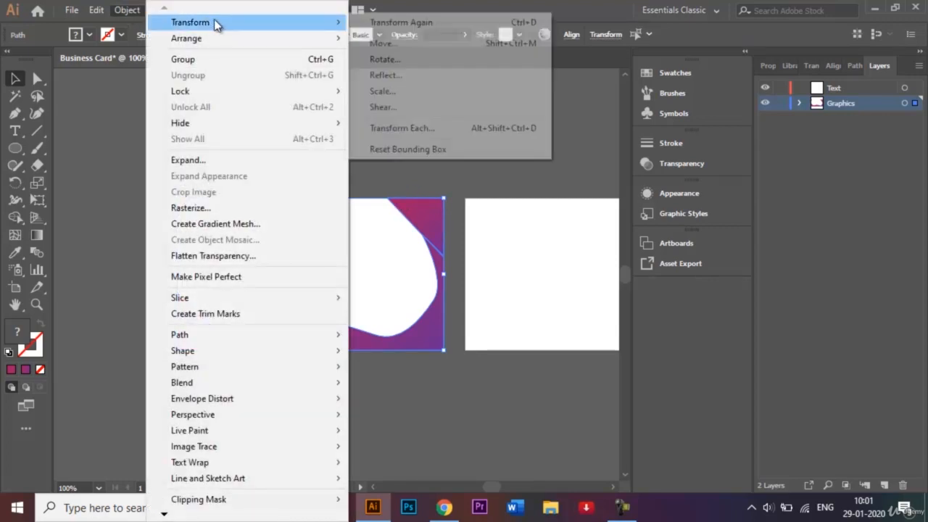
click(411, 75)
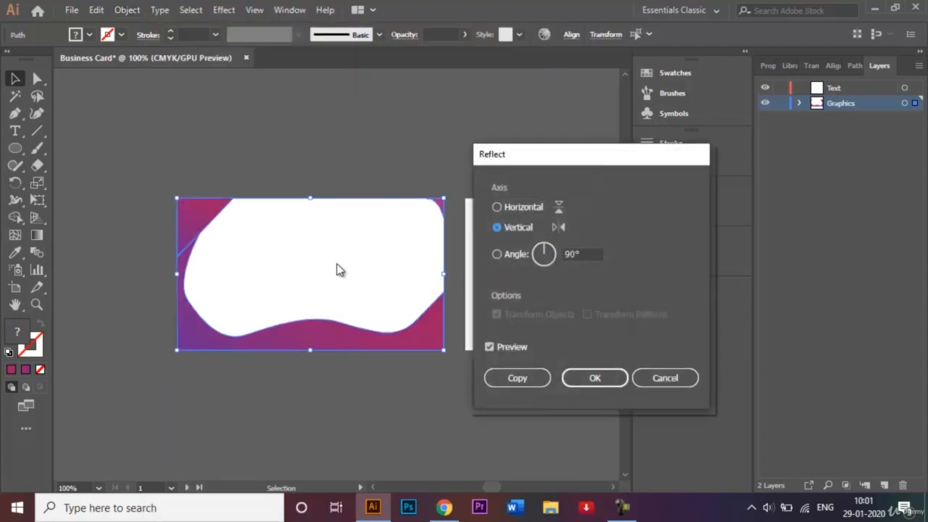
click(507, 379)
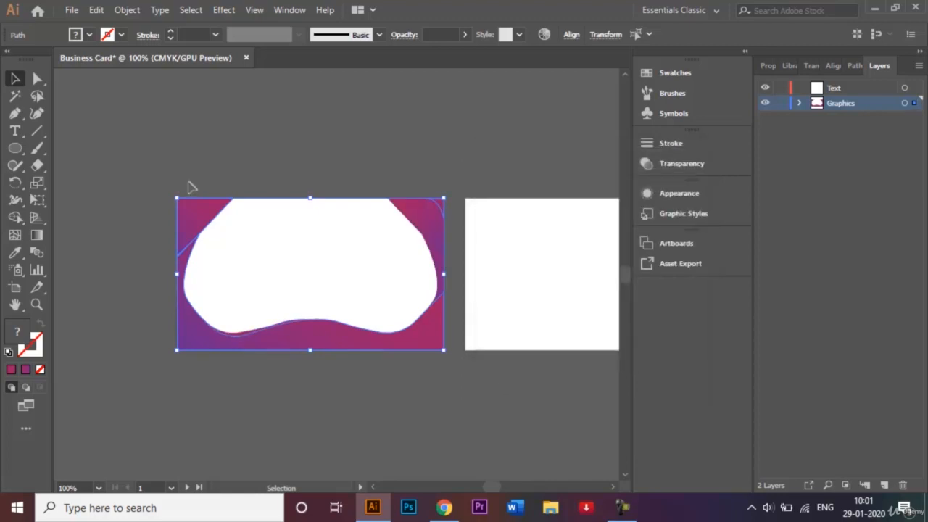
Step: Nudge the mirrored copy onto the second artboard so it aligns with the card edges
click(614, 487)
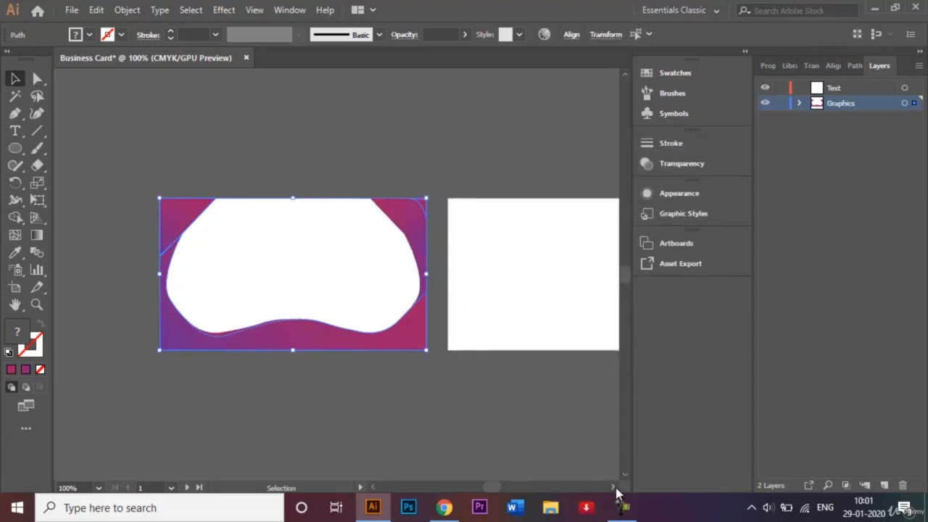
drag(616, 488, 616, 487)
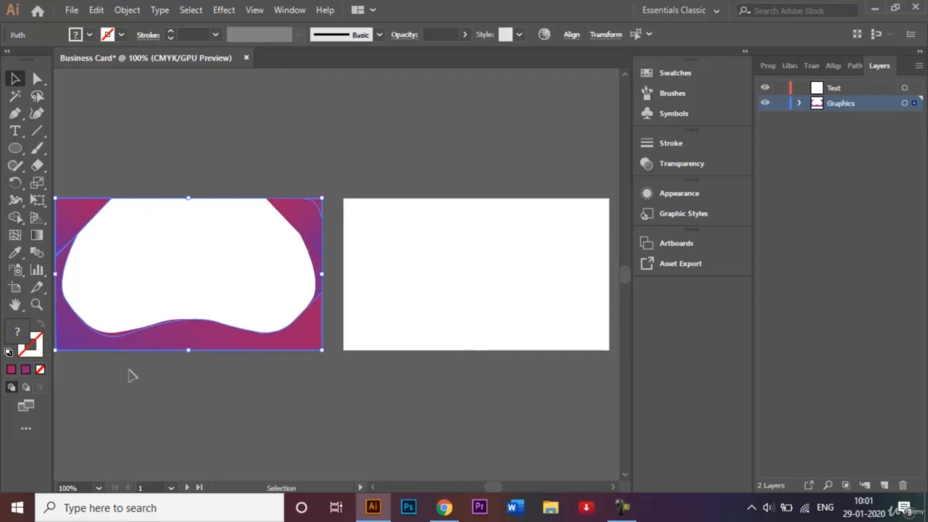
key(shift+Right)
key(shift+Right)
key(shift+Right)
key(shift+Right)
key(shift+Right)
key(shift+Right)
key(shift+Right)
key(shift+Right)
key(shift+Right)
key(shift+Right)
key(shift+Right)
key(shift+Right)
key(shift+Right)
key(shift+Right)
key(shift+Right)
key(shift+Right)
key(shift+Right)
key(shift+Right)
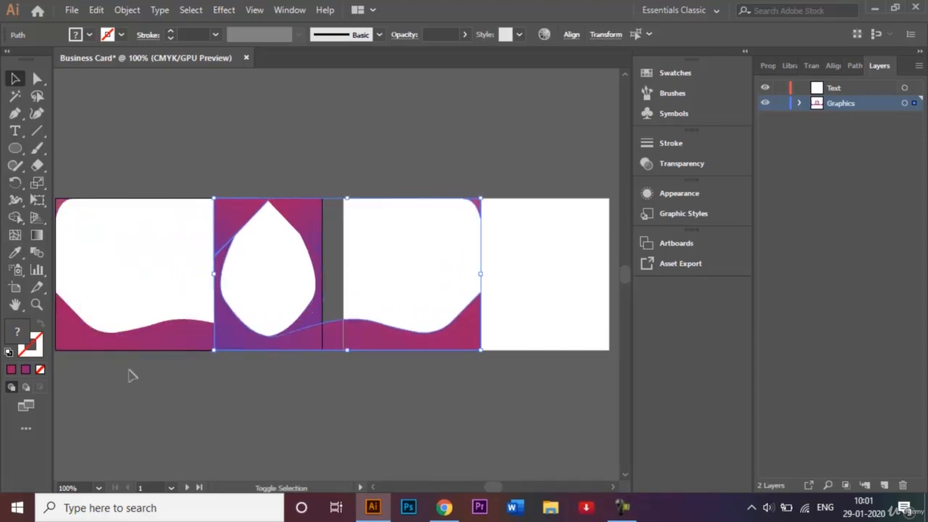
key(shift+Right)
key(shift+Right)
key(shift+Right)
key(shift+Right)
key(shift+Right)
key(shift+Right)
key(shift+Right)
key(shift+Right)
key(shift+Right)
key(shift+Right)
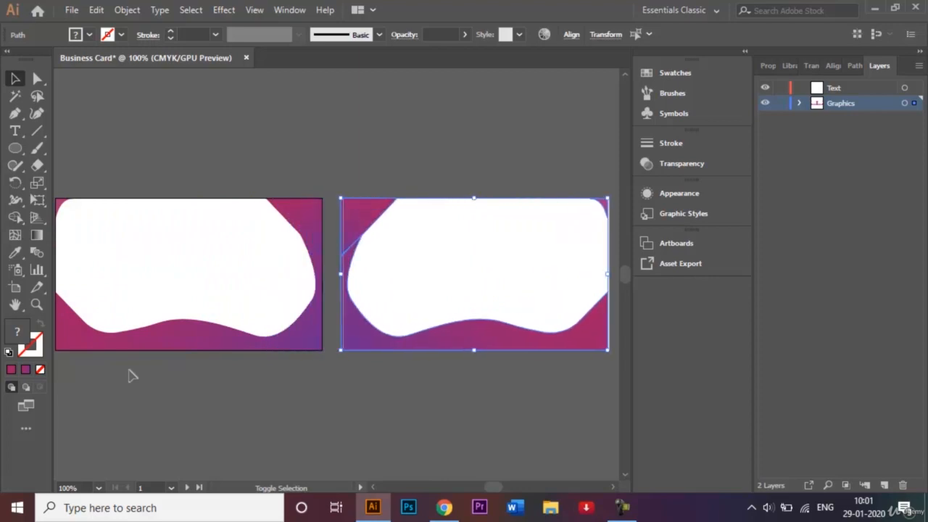
key(Left)
key(Left)
key(Left)
key(Left)
key(Left)
key(Left)
key(Left)
key(Left)
key(Left)
key(Left)
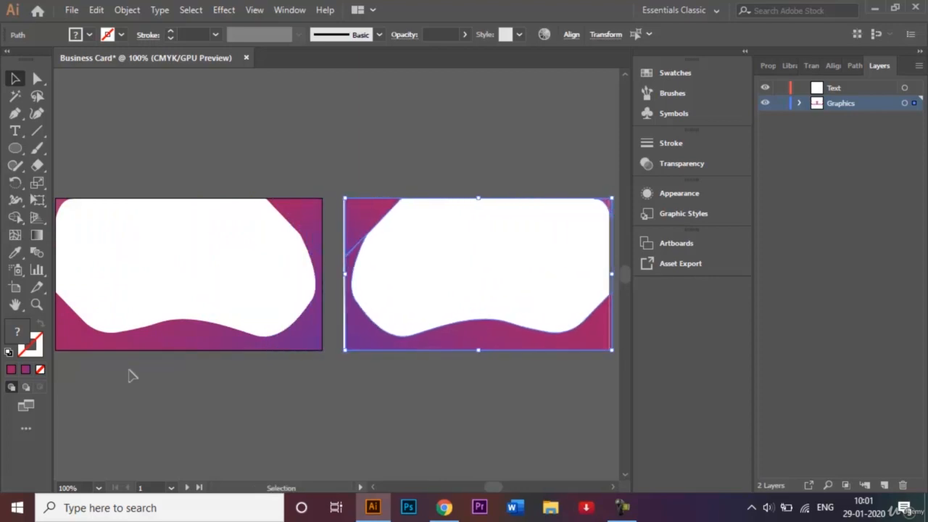
key(Left)
key(Left)
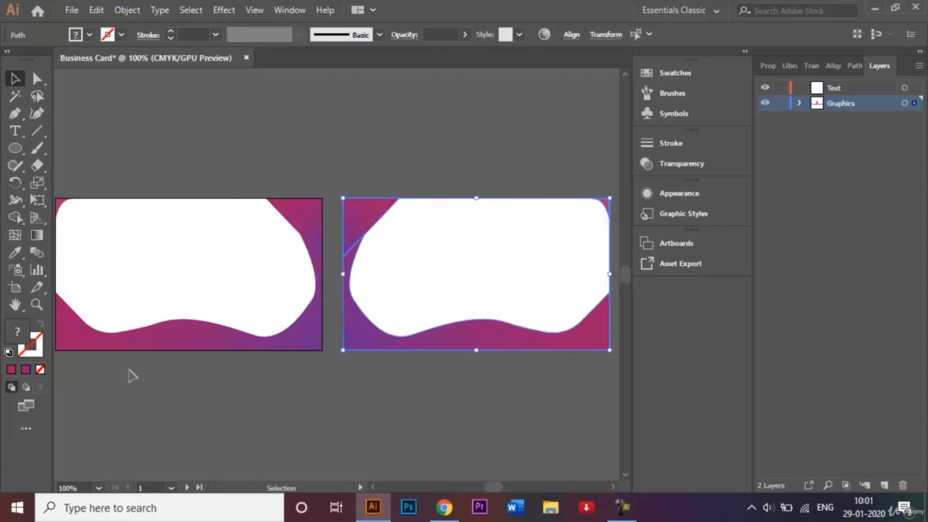
click(342, 439)
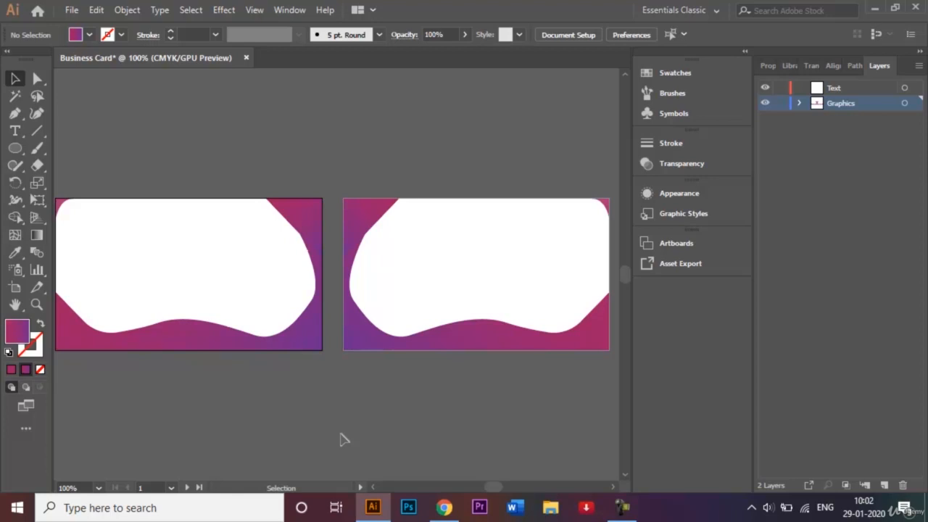
Step: Lock the Graphics layer, make Text the active layer, and bring the first card fully into view
key(ctrl+0)
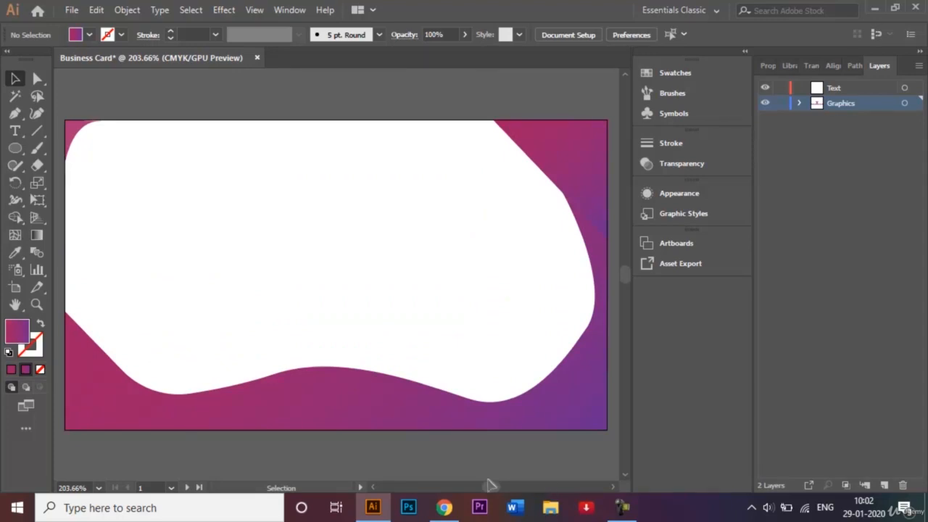
click(373, 488)
drag(373, 488, 373, 488)
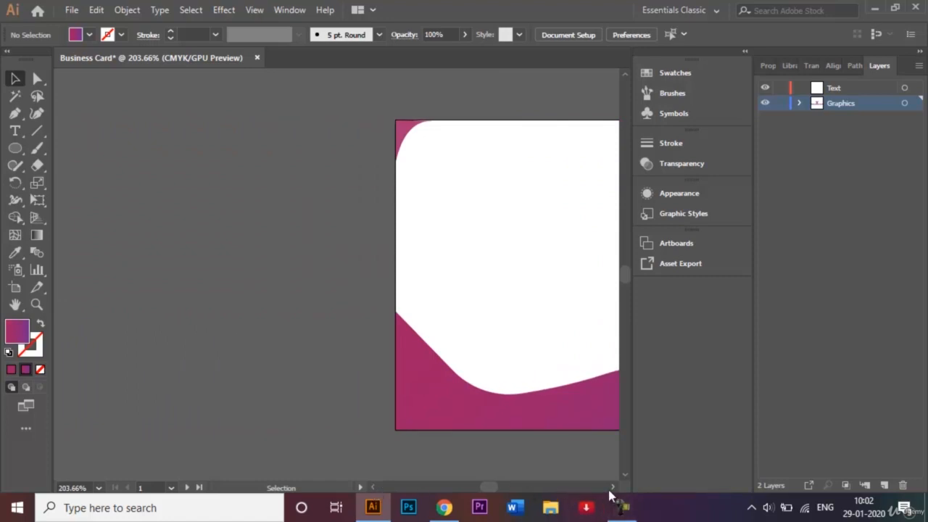
drag(611, 488, 609, 491)
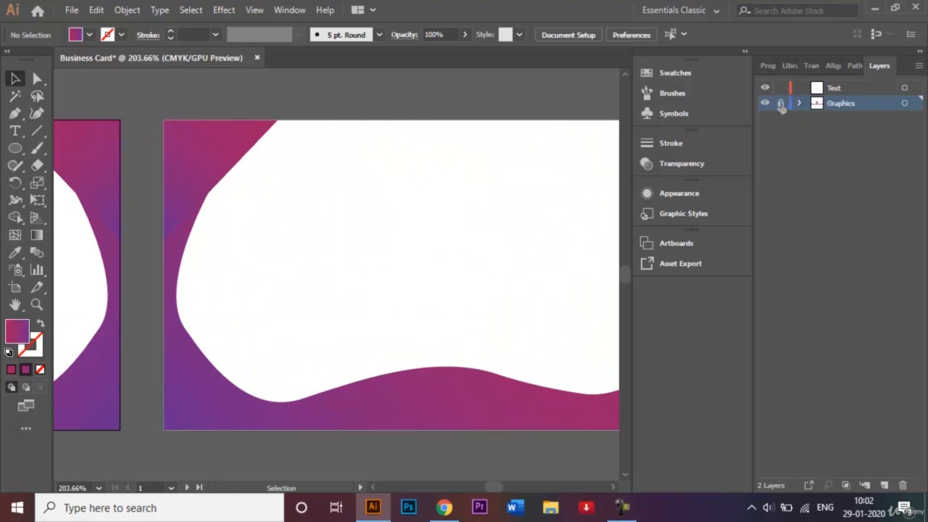
click(843, 88)
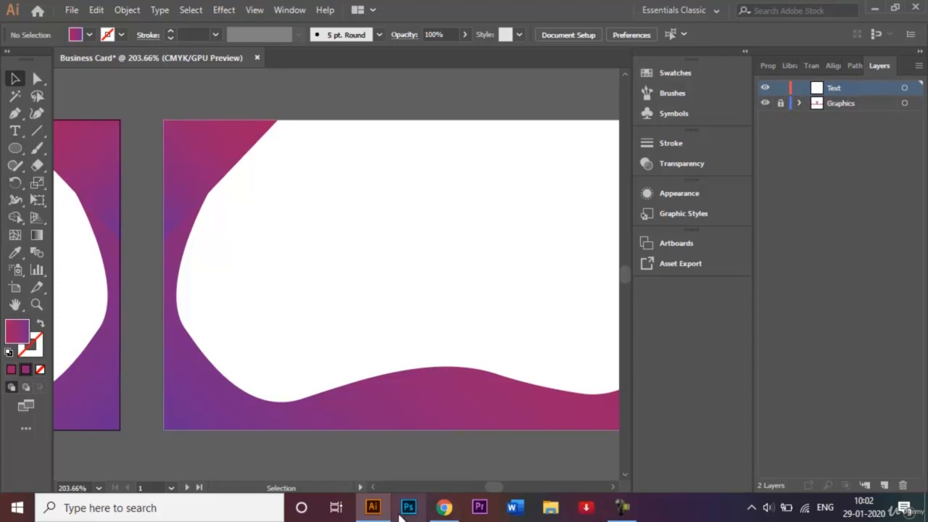
click(373, 488)
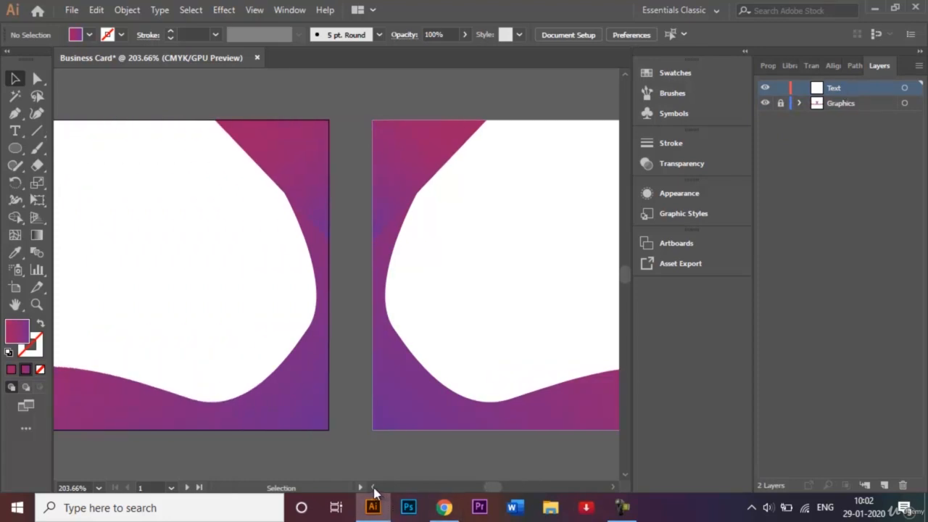
click(373, 488)
click(374, 488)
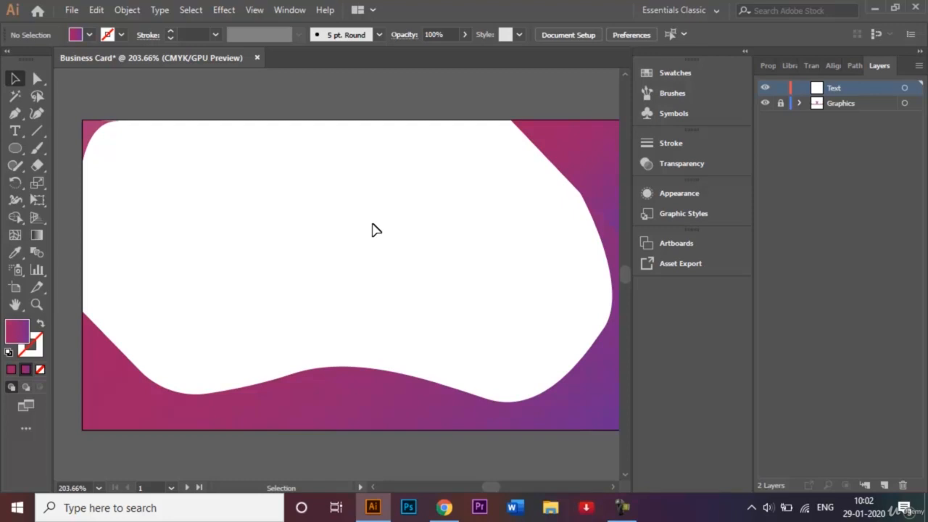
Step: Draw a text area in the first card's white space and type the cardholder's full name
click(17, 133)
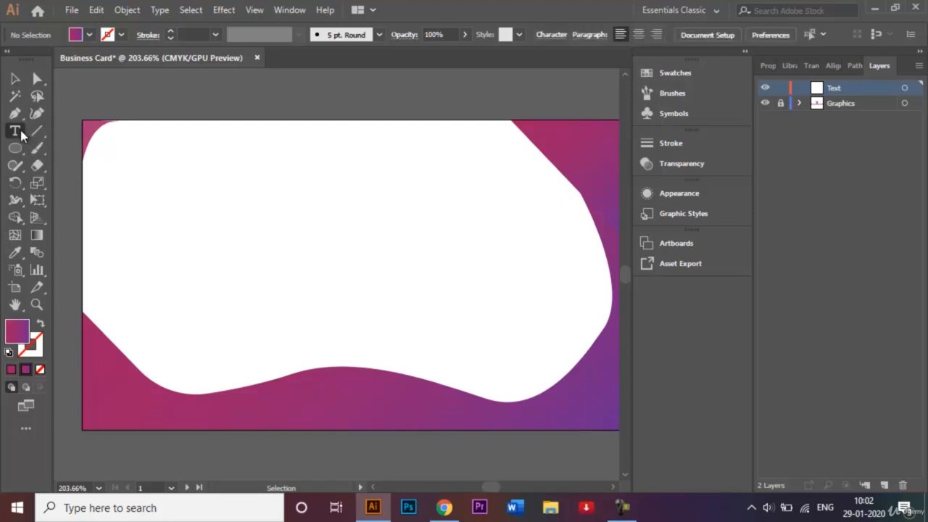
drag(196, 190, 493, 283)
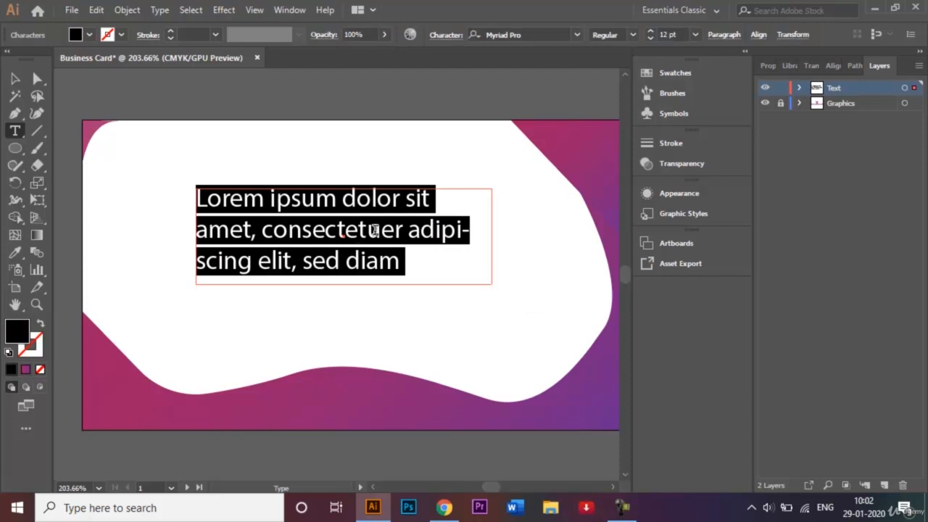
key(BackSpace)
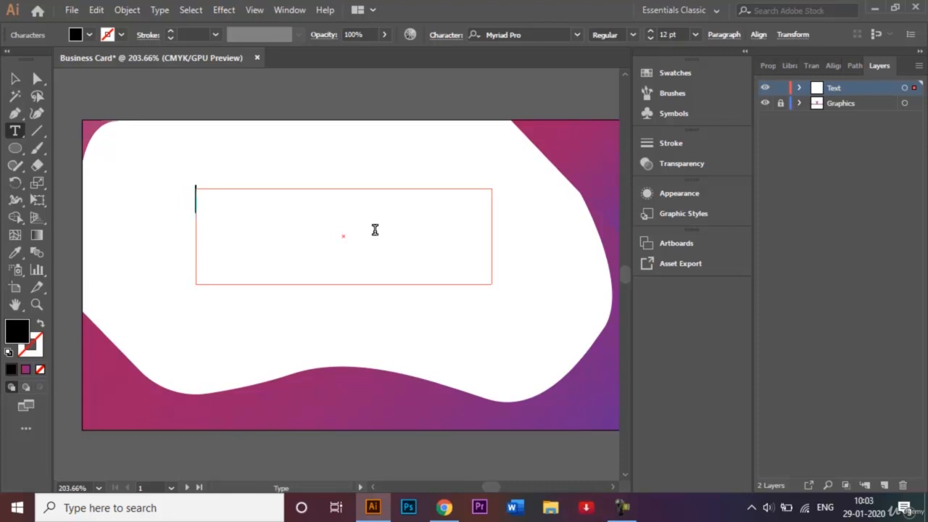
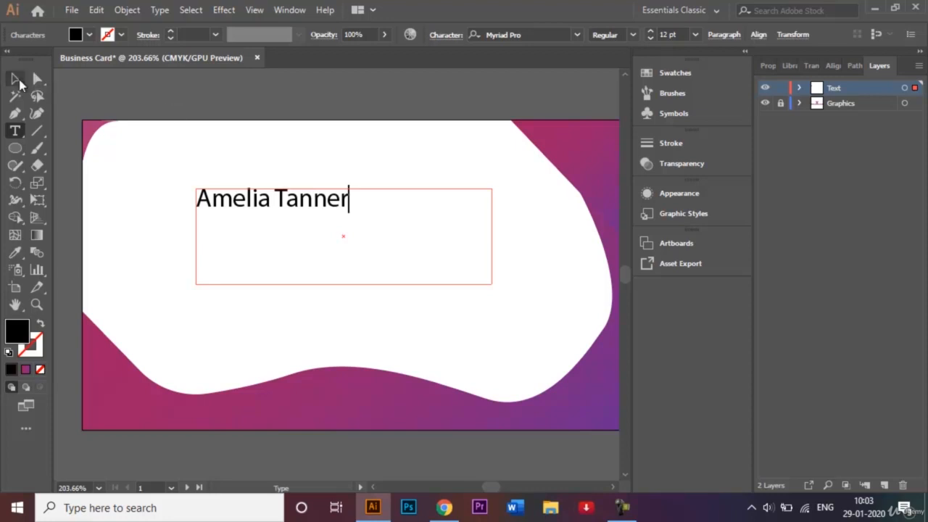
click(16, 79)
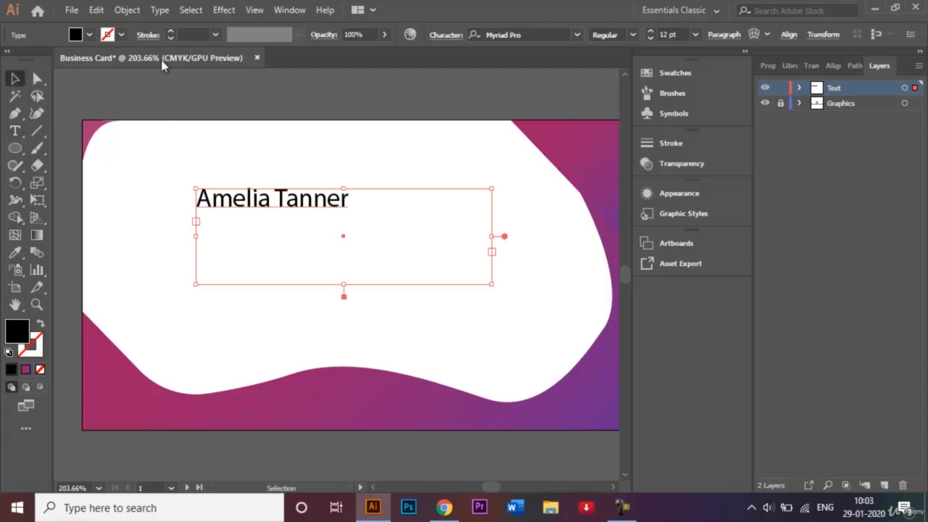
Step: Enlarge the name to 21 pt and centre it within its text frame
click(692, 38)
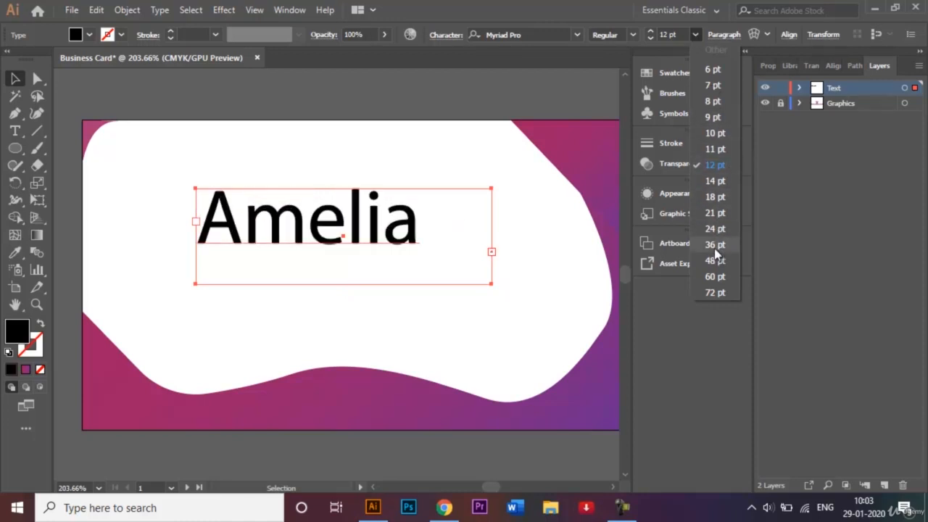
click(732, 215)
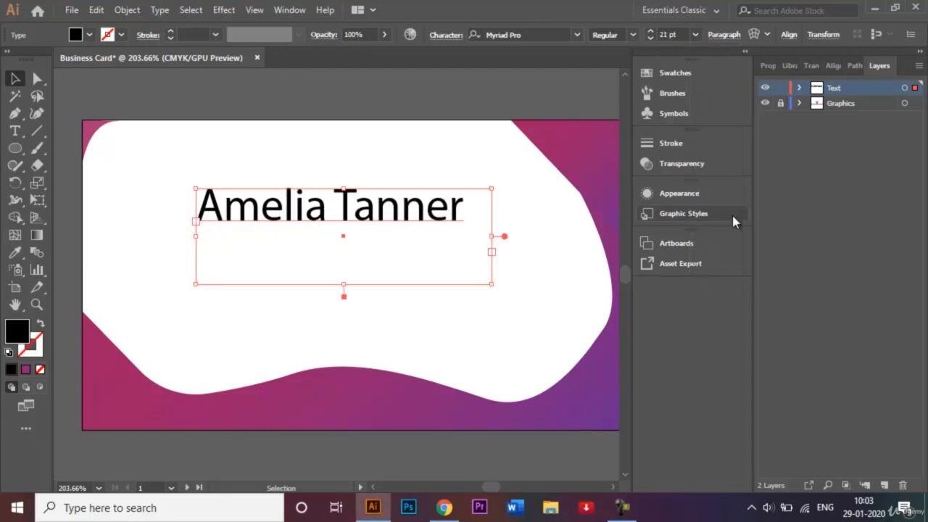
click(37, 78)
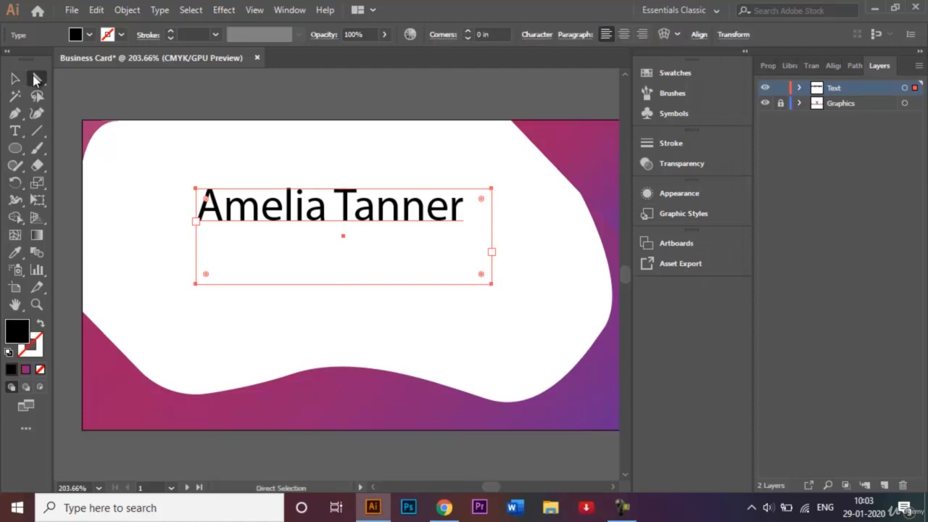
click(625, 36)
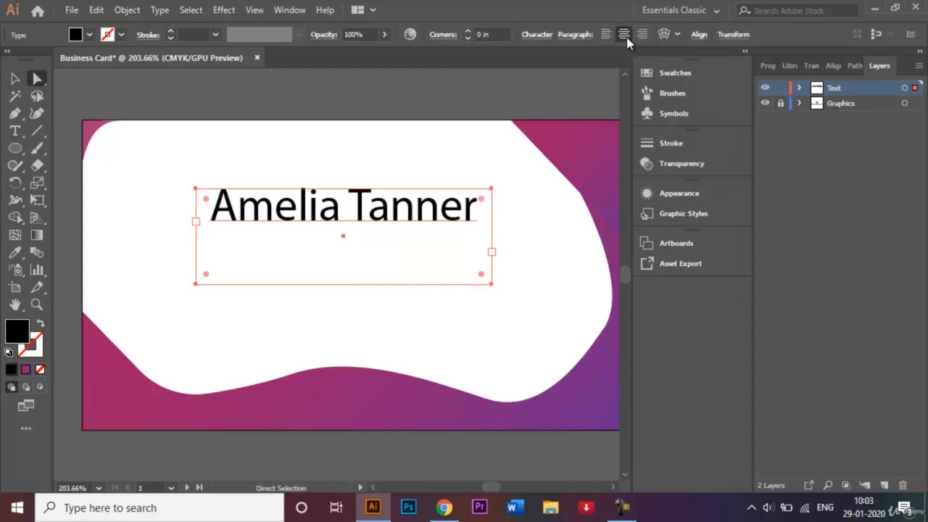
click(15, 78)
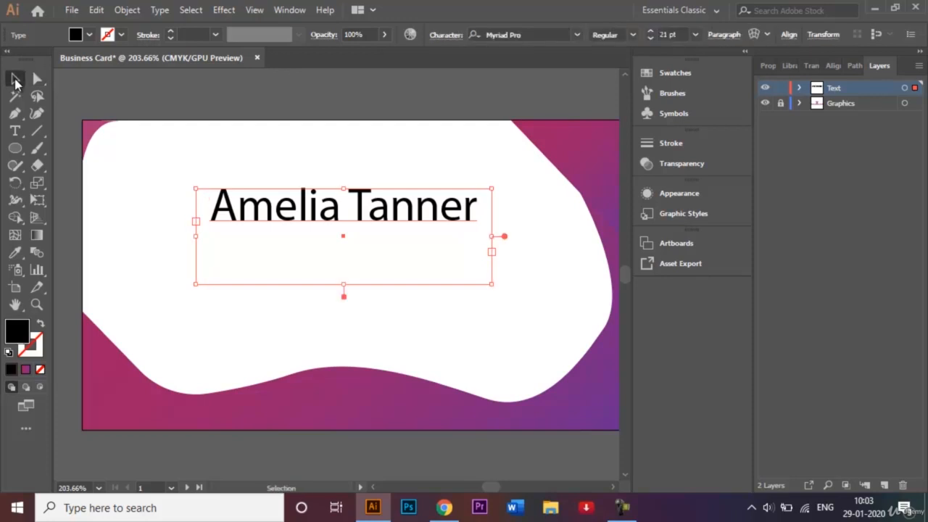
click(578, 35)
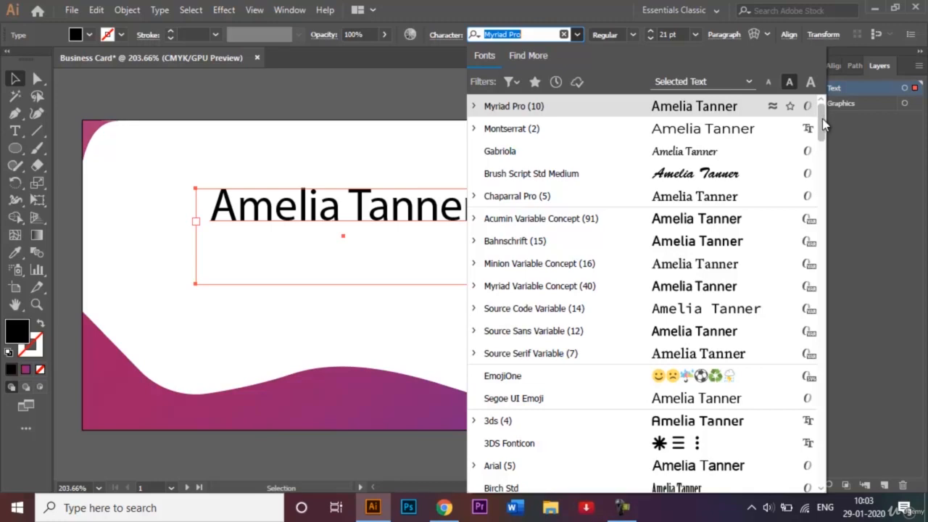
Step: Scroll the font list and choose Gabriola for the name
mouse_move(823, 124)
mouse_down()
mouse_move(829, 150)
mouse_move(827, 111)
mouse_up()
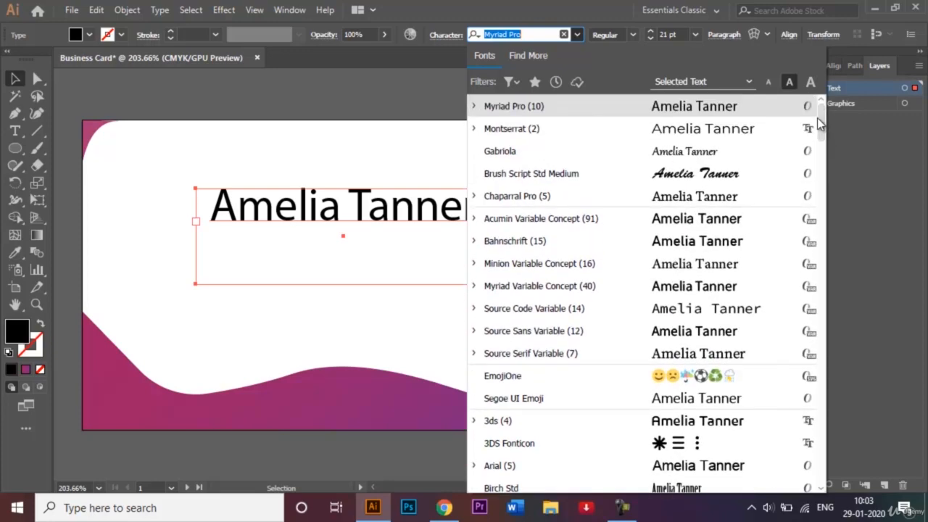
click(540, 160)
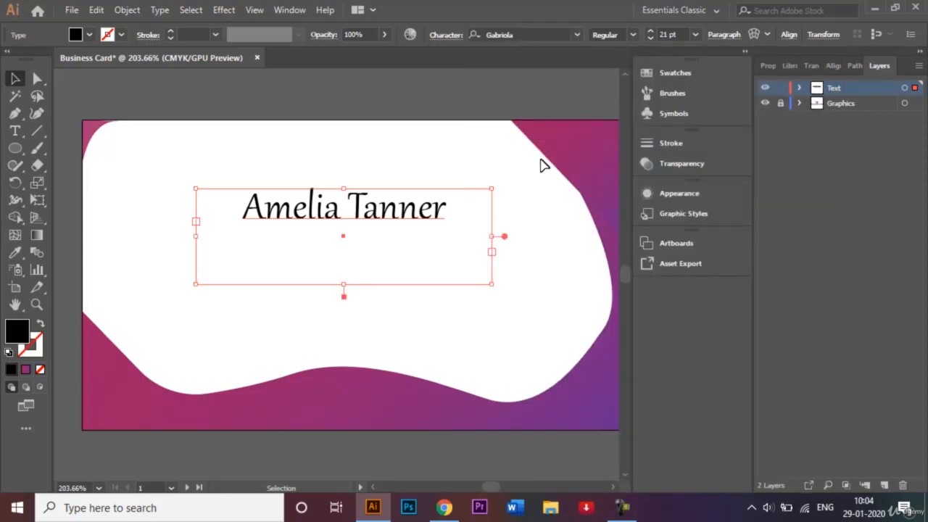
Step: Enlarge the name to 24 pt, tighten its text frame, and move it slightly down and left
click(694, 35)
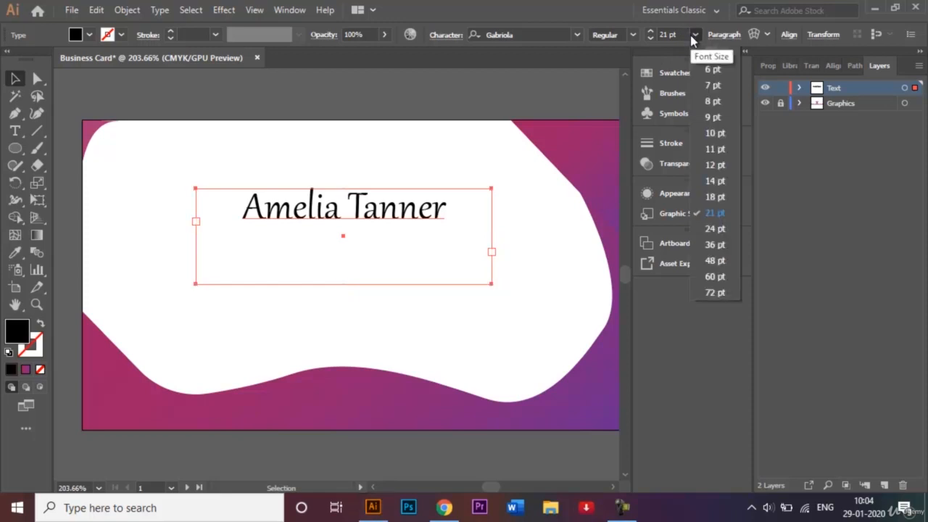
click(715, 229)
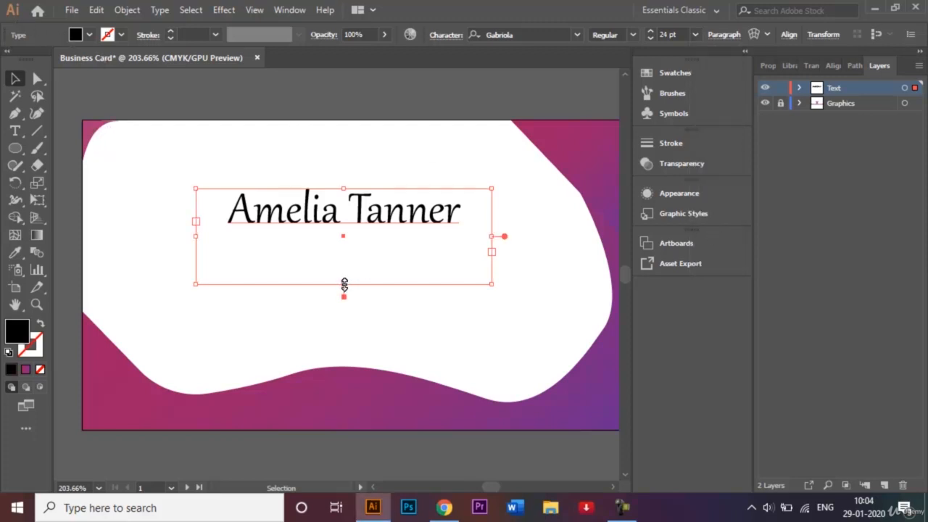
drag(344, 283, 332, 231)
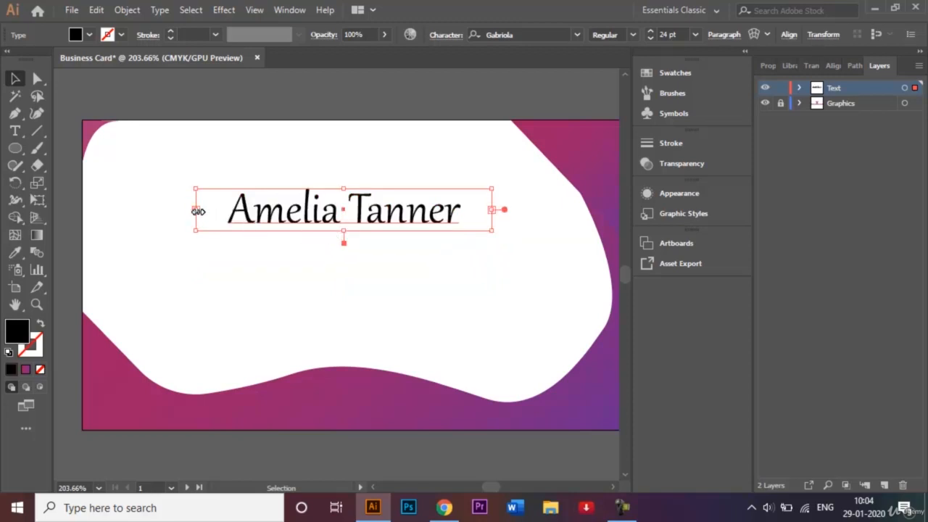
drag(197, 211, 244, 208)
click(344, 275)
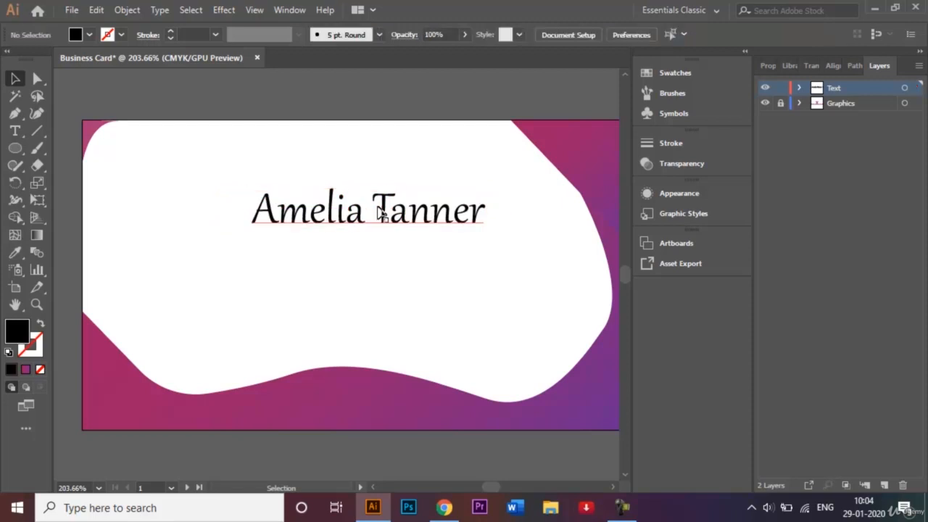
drag(377, 211, 350, 227)
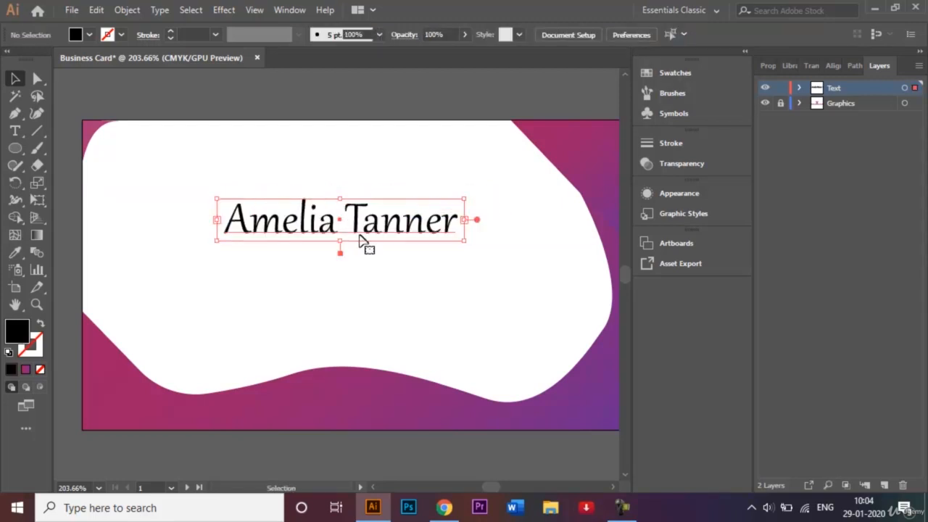
click(386, 287)
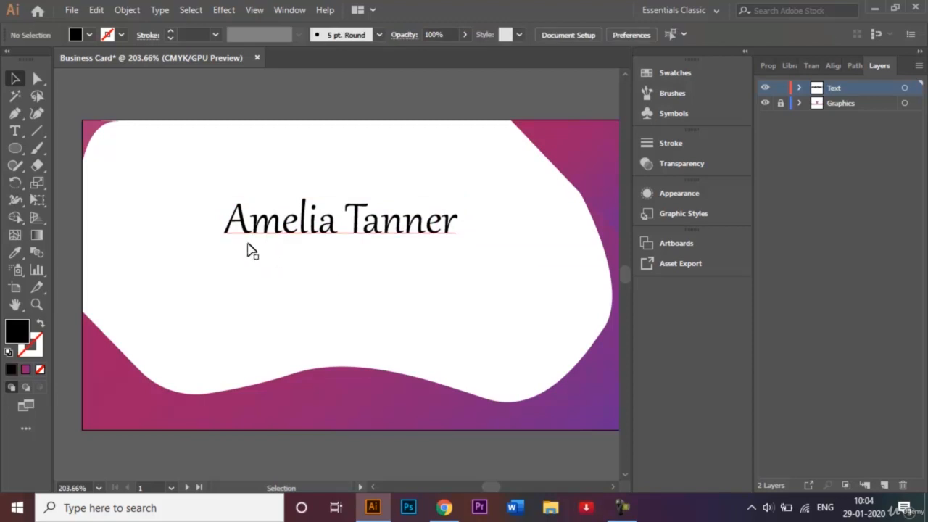
click(16, 134)
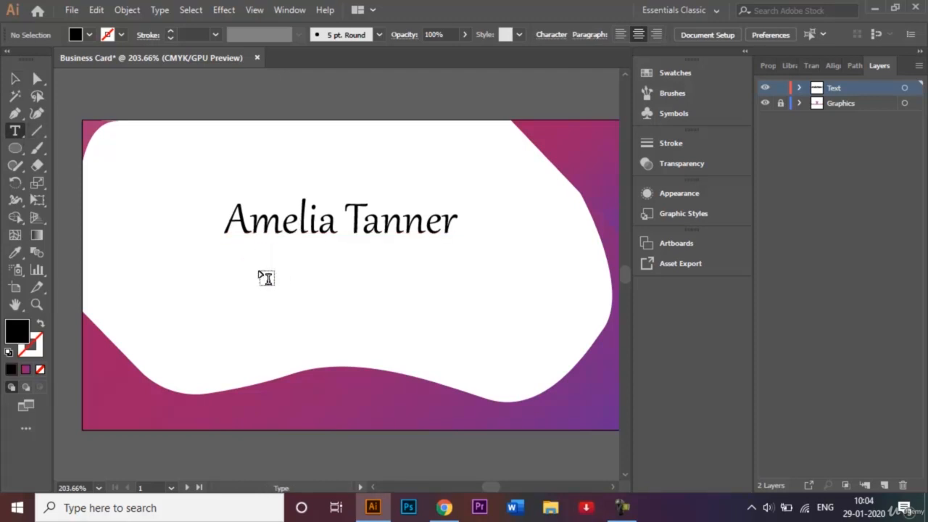
Step: Draw a text frame below the name and type 'Graphic Designer' at 12 pt
drag(258, 268, 430, 286)
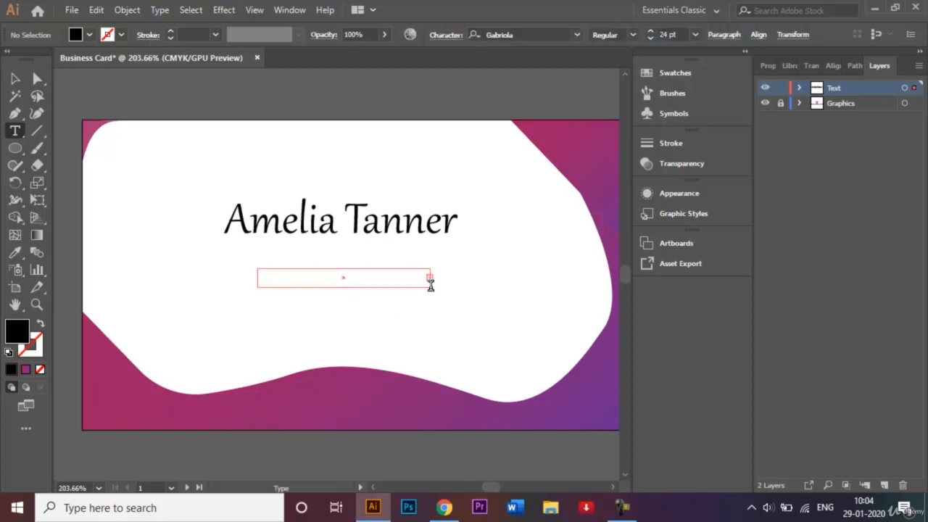
click(696, 34)
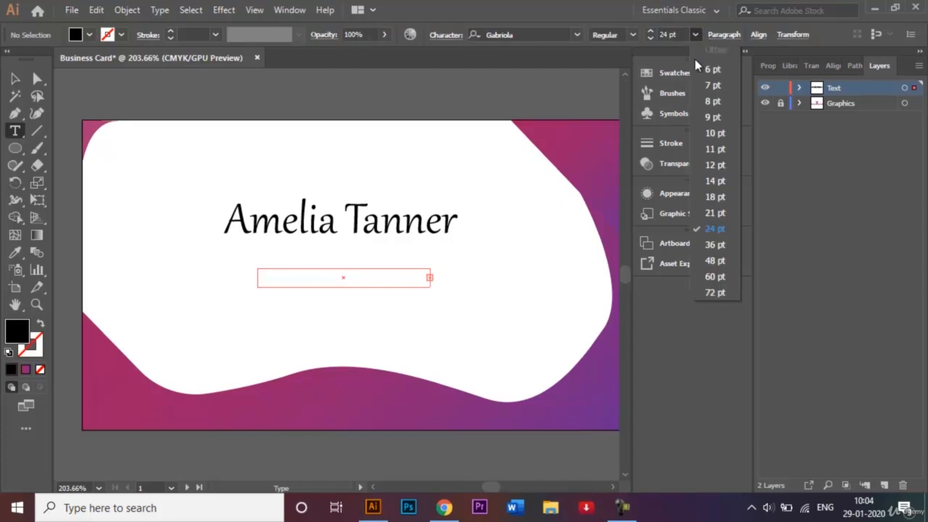
click(718, 166)
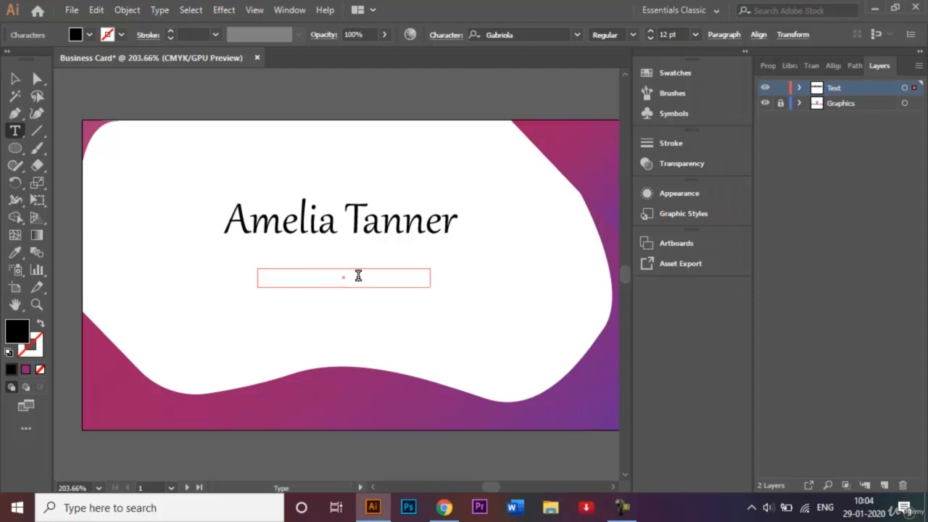
text(Graphic Designer)
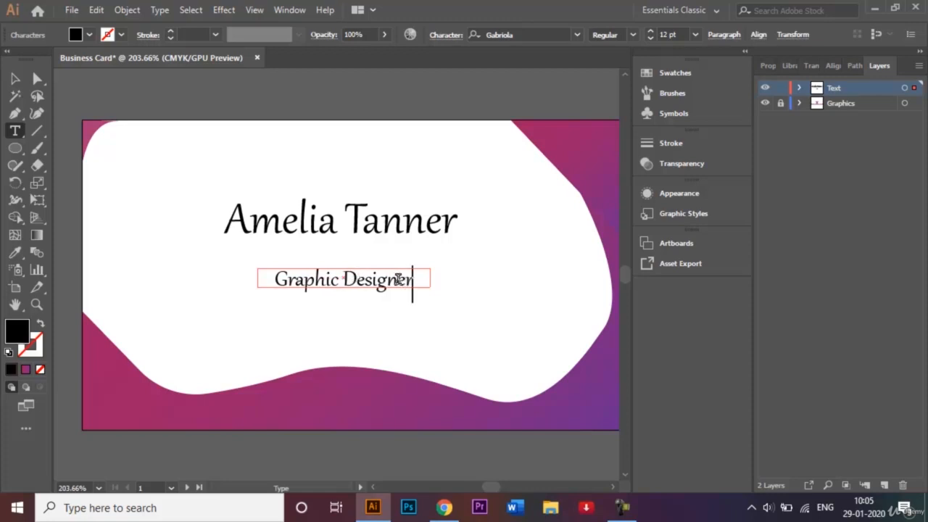
Step: Set Graphic Designer to 8 pt and undo the accidental thick outline stroke
drag(419, 282, 263, 281)
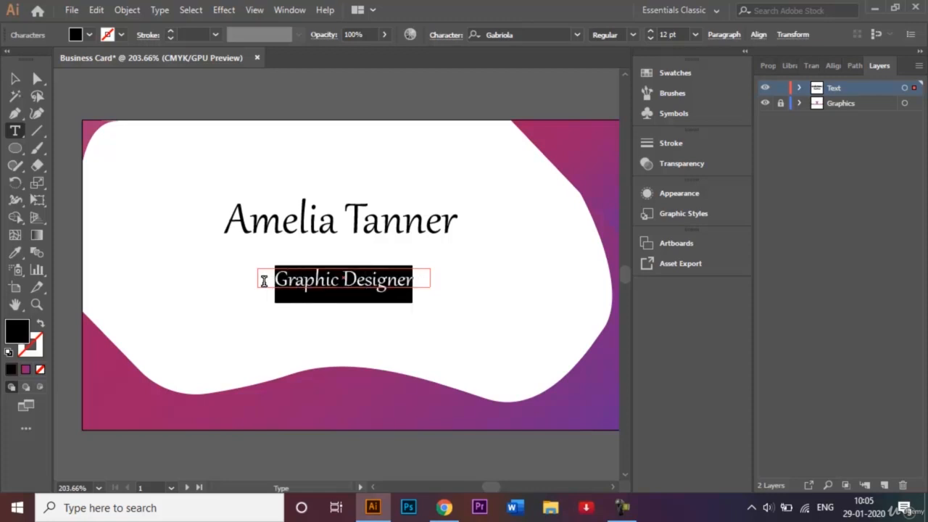
click(694, 34)
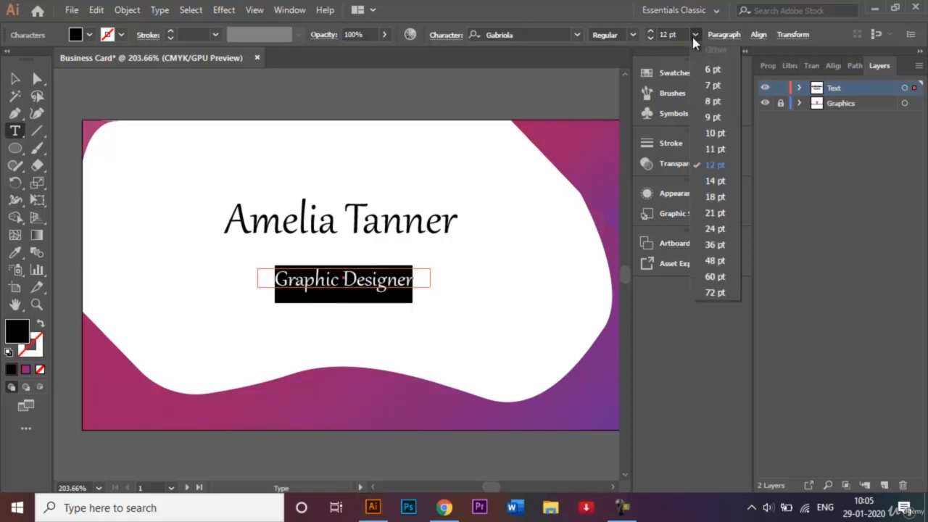
click(710, 101)
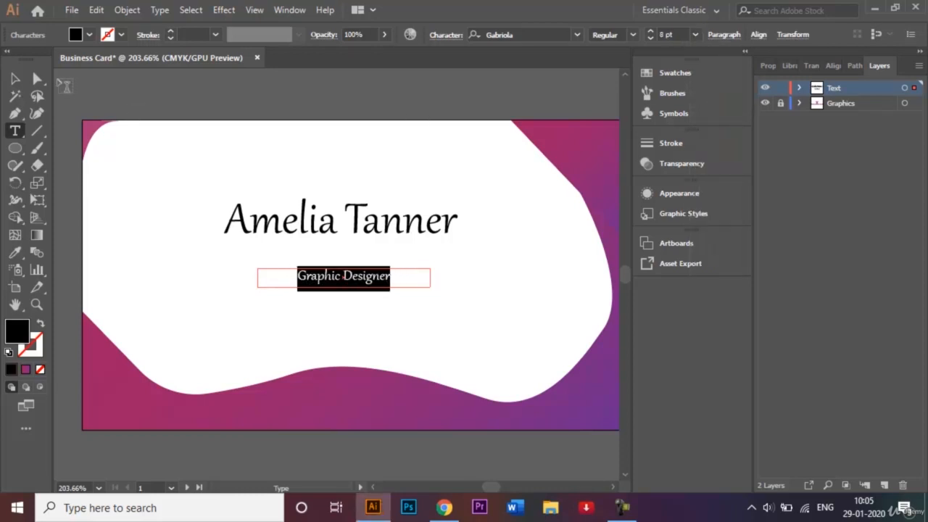
click(170, 30)
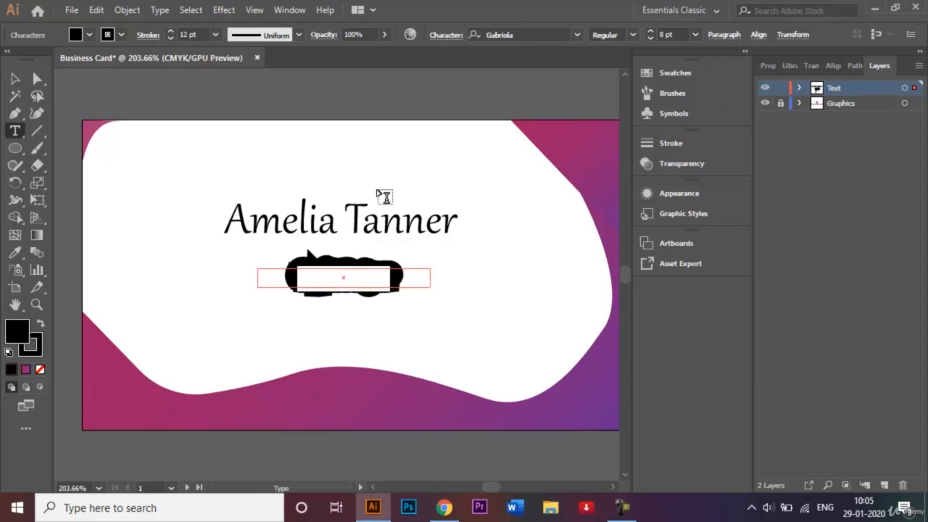
click(16, 79)
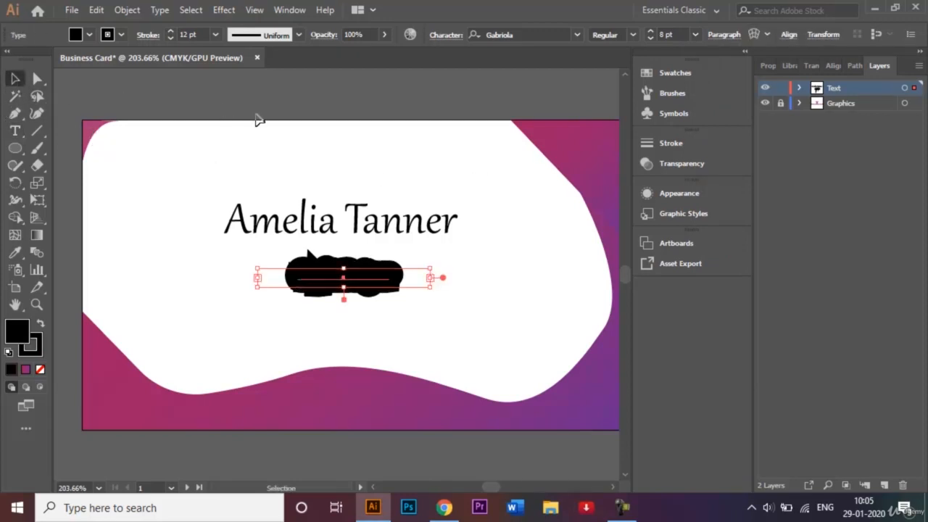
key(ctrl+z)
key(ctrl+z)
key(ctrl+z)
key(ctrl+z)
key(ctrl+z)
key(ctrl+z)
key(ctrl+z)
key(ctrl+z)
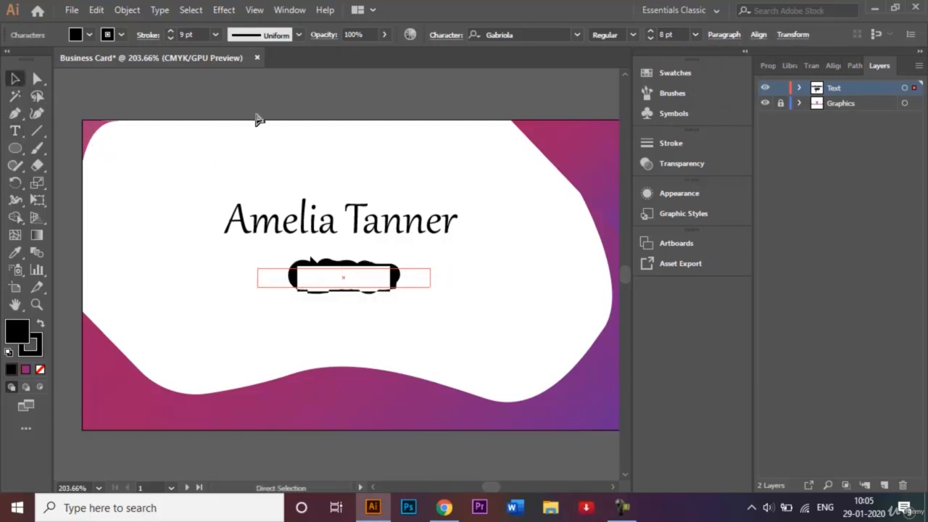
key(ctrl+z)
key(ctrl+z)
key(ctrl+z)
key(ctrl+z)
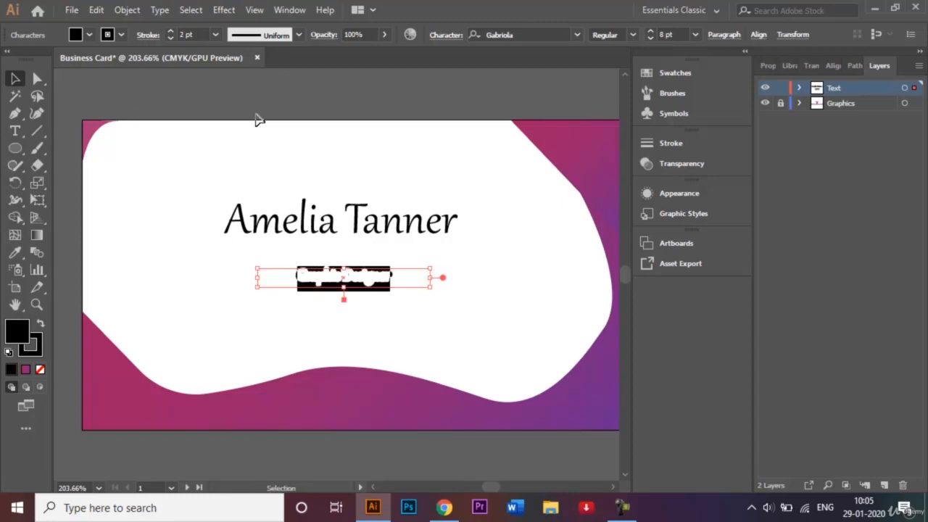
key(ctrl+z)
key(ctrl+z)
key(ctrl+z)
key(ctrl+z)
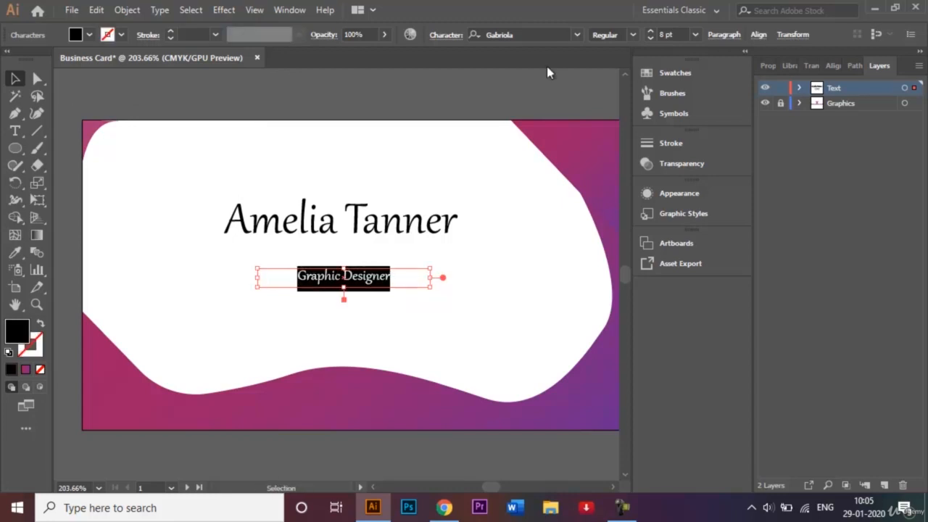
Step: Review the font style options for Graphic Designer, leaving the style unchanged
click(633, 38)
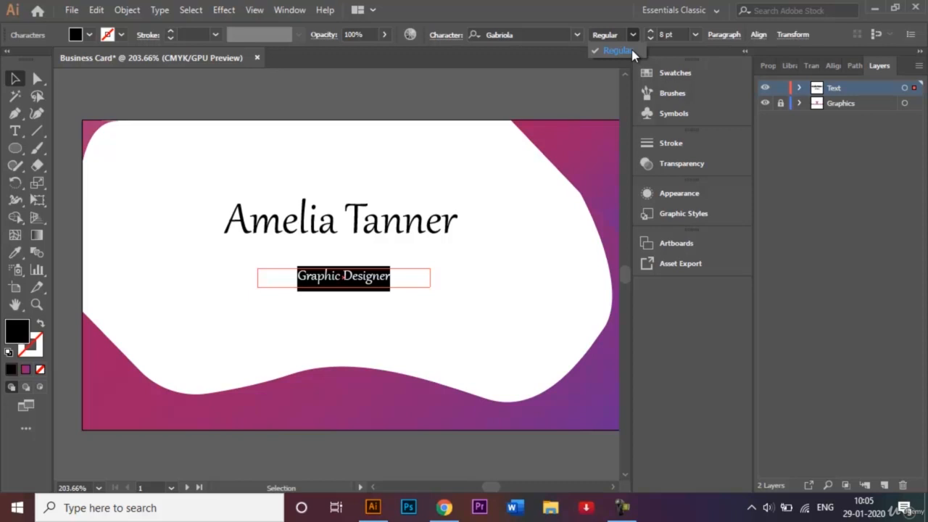
click(585, 76)
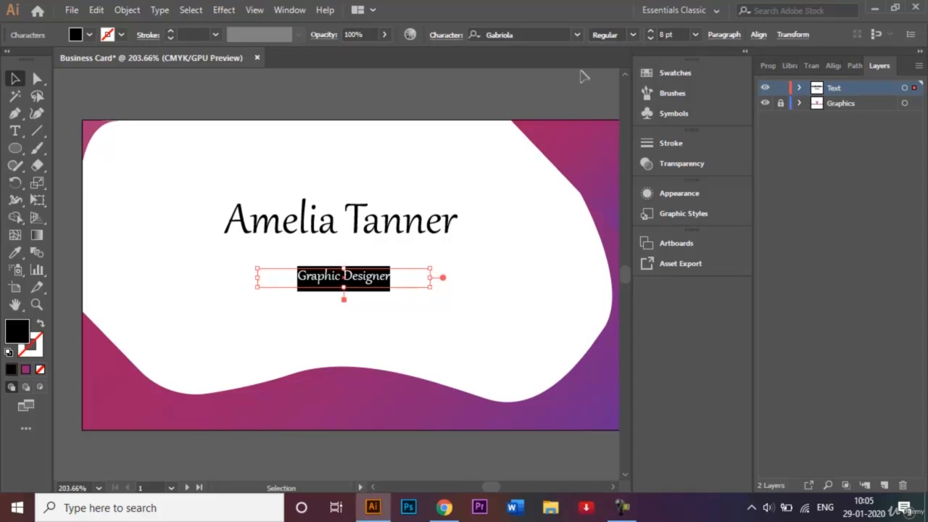
click(530, 109)
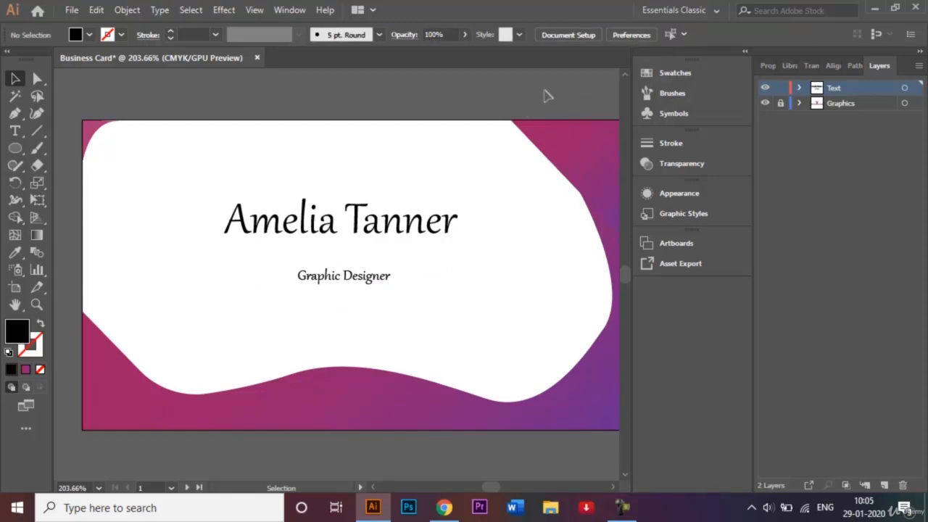
click(368, 279)
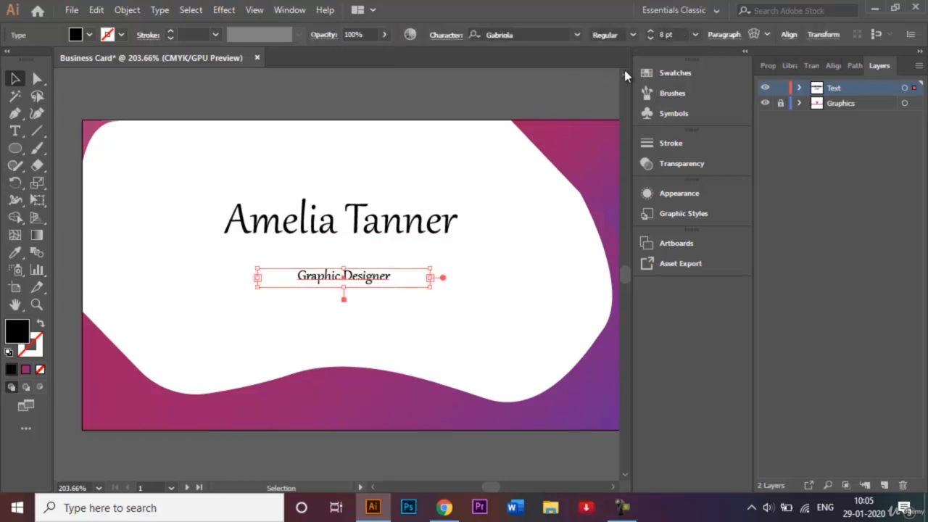
click(632, 40)
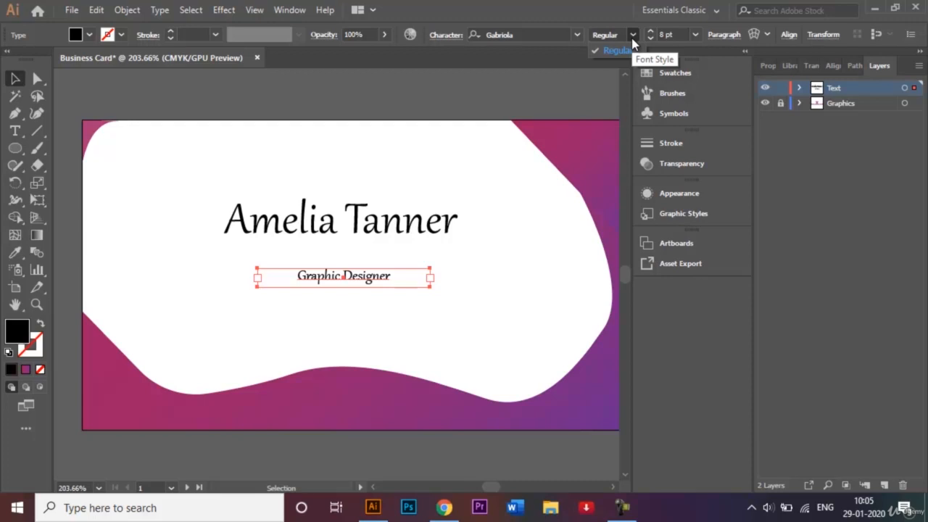
click(346, 211)
click(371, 231)
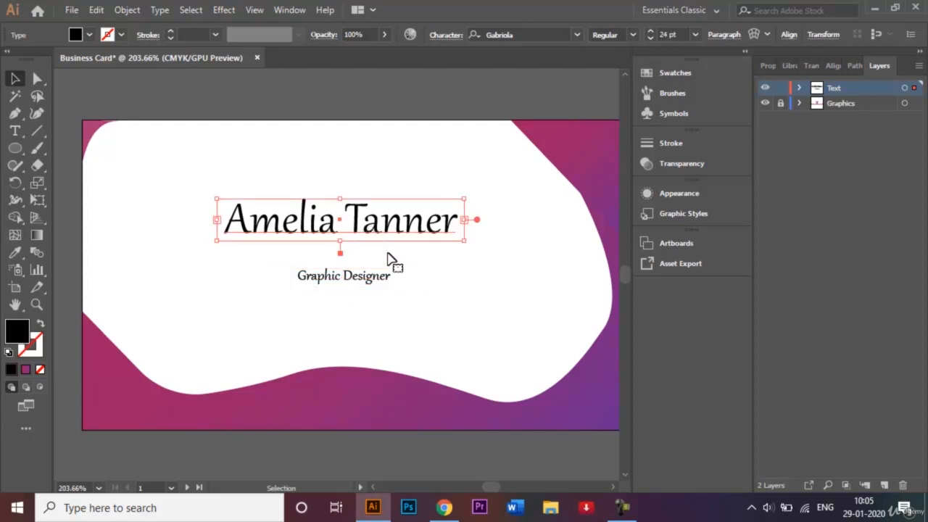
click(410, 277)
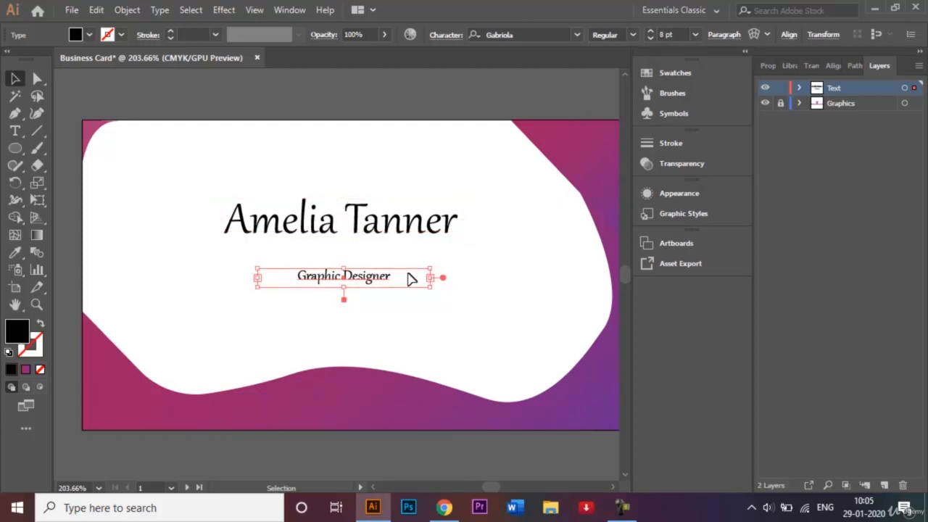
Step: Zoom in and shrink the Graphic Designer text frame from its bottom and left edges
key(ctrl+plus)
key(ctrl+plus)
key(ctrl+plus)
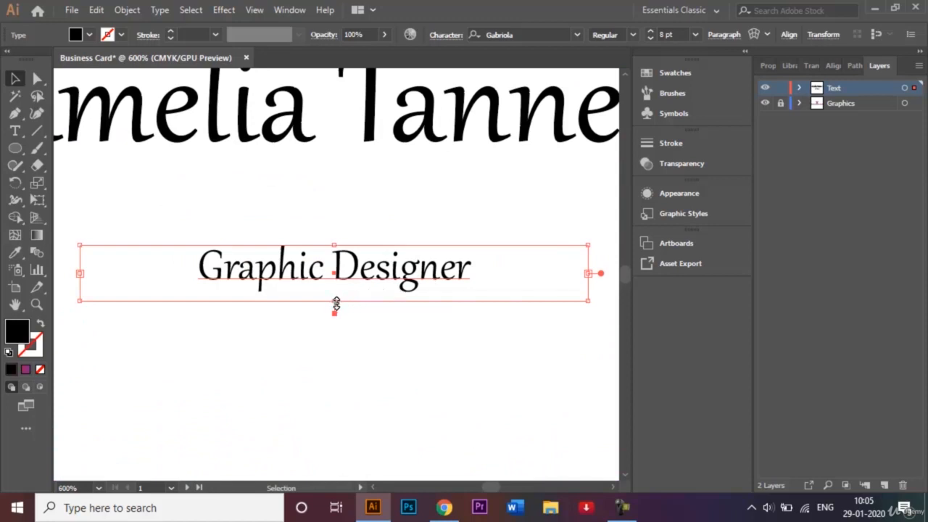
drag(335, 303, 335, 291)
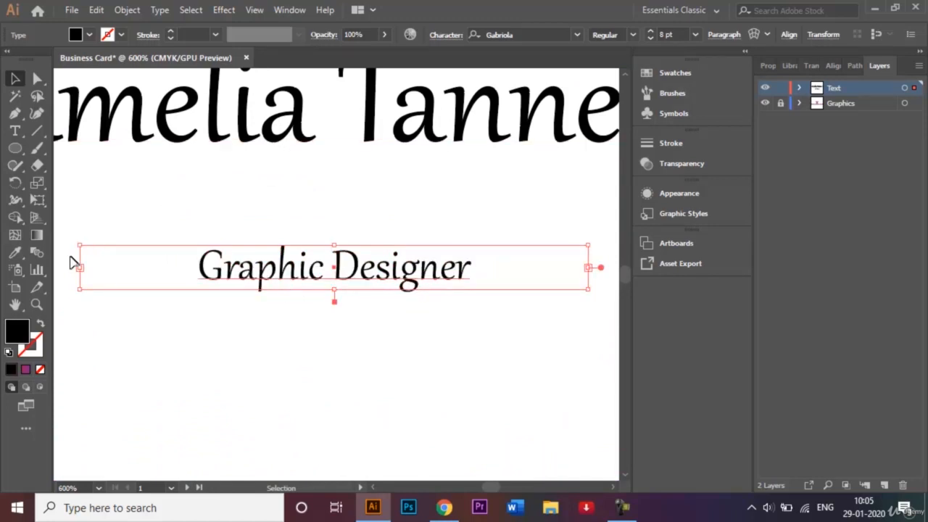
drag(79, 268, 296, 271)
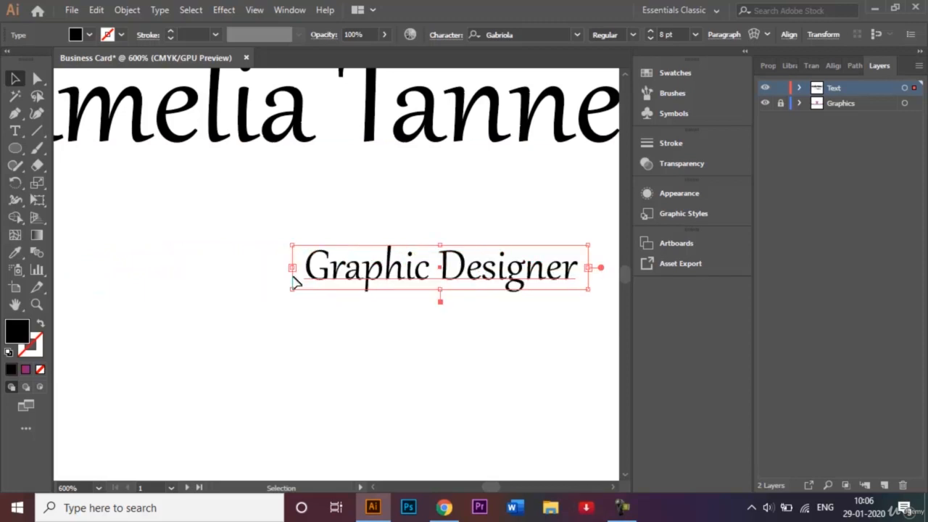
click(403, 201)
click(426, 307)
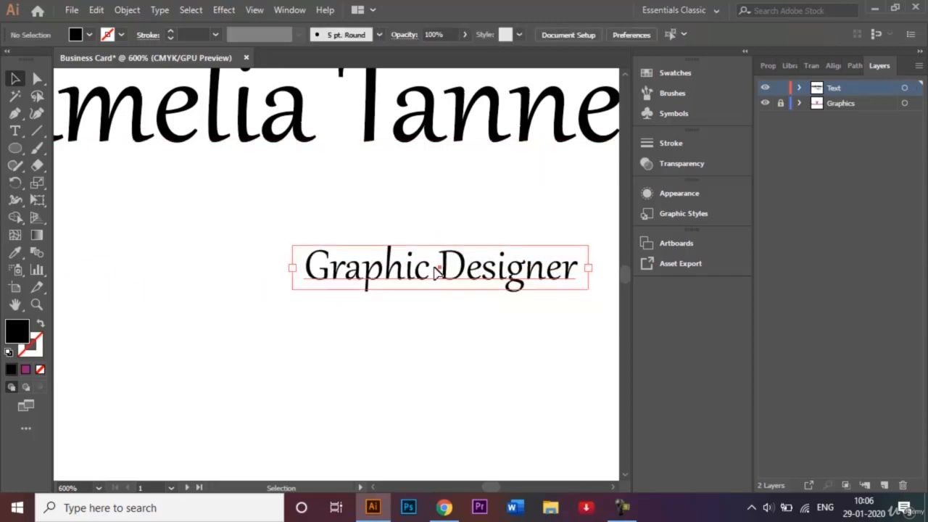
Step: Move Graphic Designer up beneath the name and select both text lines
drag(435, 265, 290, 219)
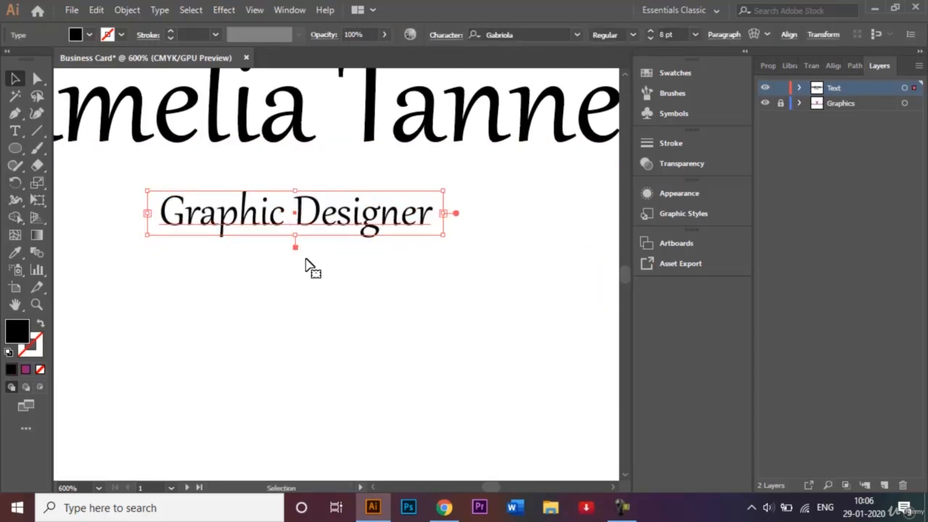
click(344, 295)
key(ctrl+minus)
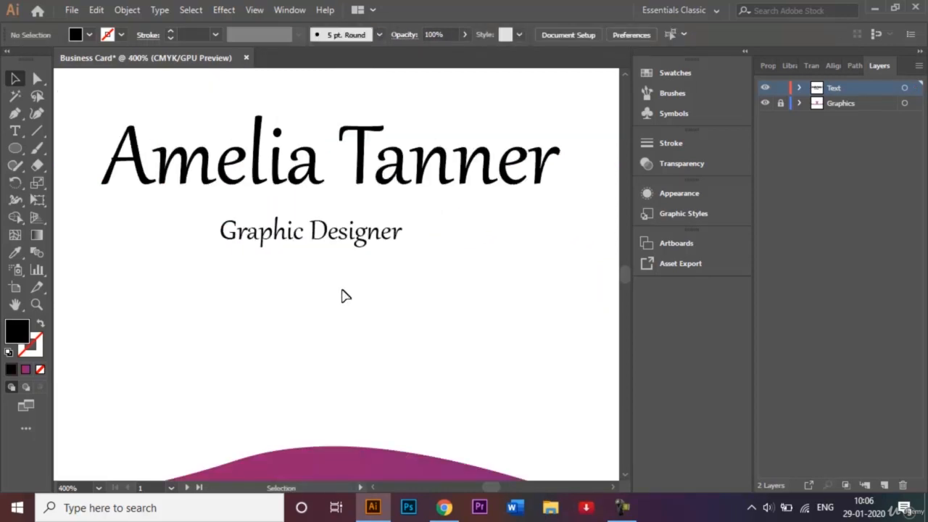
drag(154, 90, 465, 270)
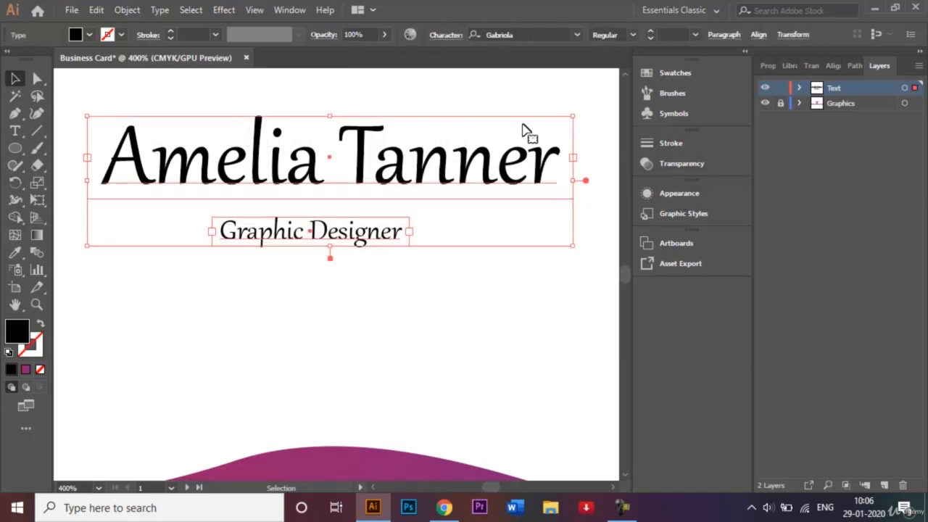
Step: Align the name and title on their horizontal centres using the Align panel
click(832, 66)
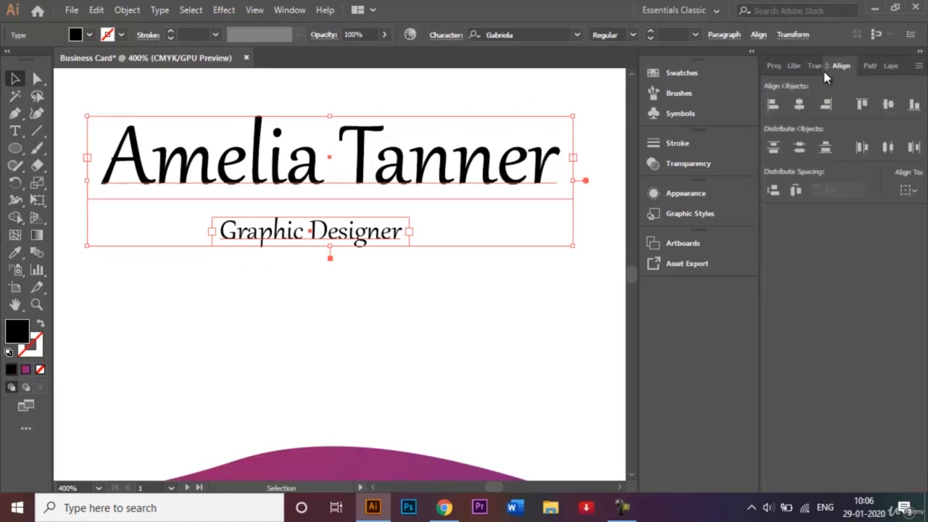
click(799, 105)
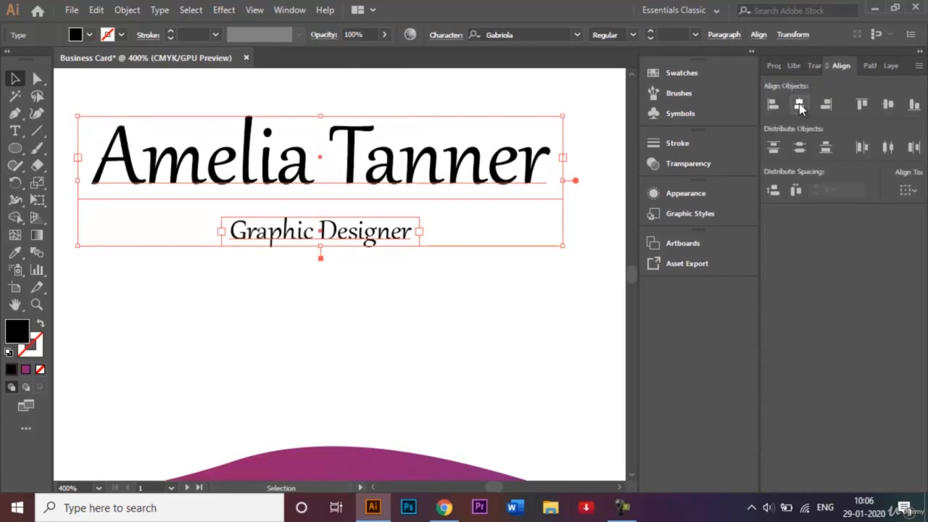
click(520, 335)
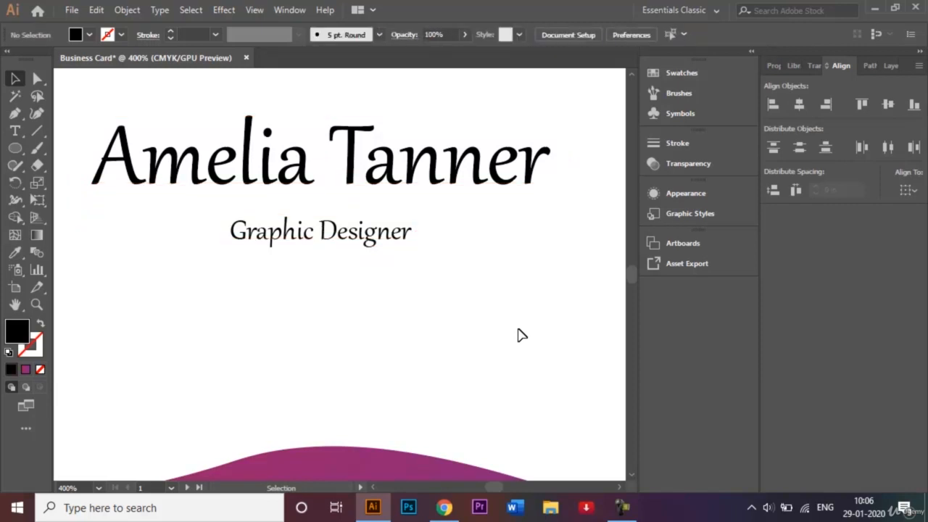
key(ctrl+0)
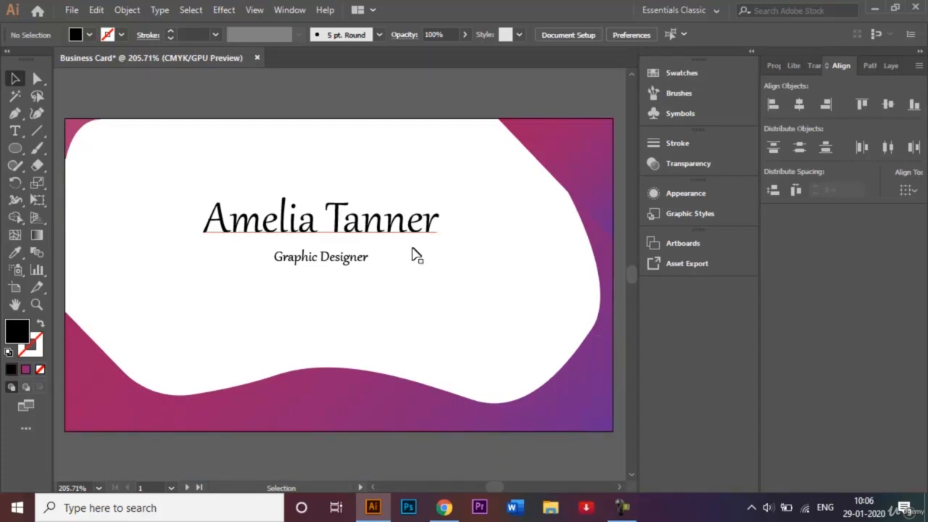
Step: Nudge the text pair into the middle of the card and widen its frames
drag(203, 183, 478, 341)
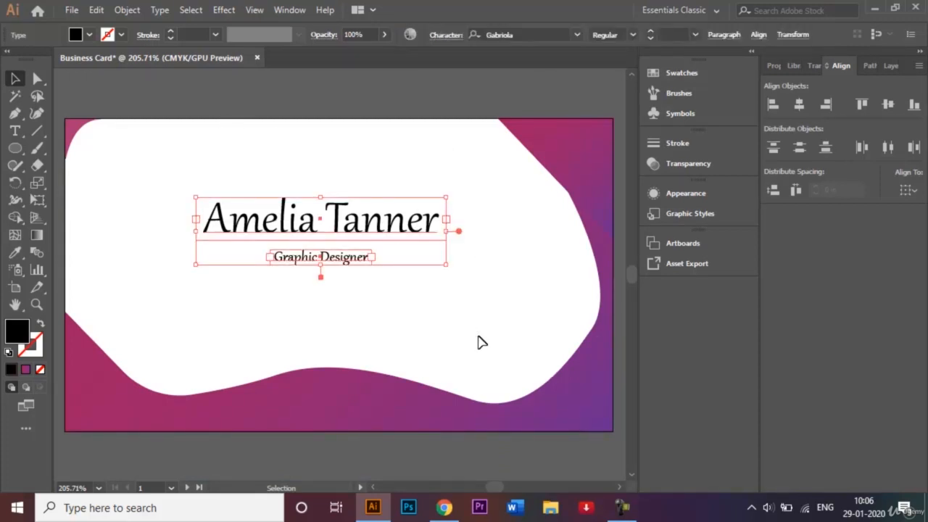
key(Down)
key(Down)
key(Down)
key(Down)
key(Down)
key(Down)
key(Down)
key(Down)
key(Down)
key(Down)
key(Down)
key(Down)
key(Down)
key(Down)
key(Down)
key(Down)
key(Down)
key(Down)
key(Down)
key(Down)
key(Up)
key(Up)
key(Up)
key(Up)
key(Up)
key(Up)
key(Up)
key(Up)
key(Up)
key(Up)
key(Up)
key(Up)
key(Up)
key(Up)
key(Up)
key(Up)
key(Up)
key(Up)
key(Up)
key(Up)
key(Right)
key(Right)
key(Right)
key(Right)
key(Right)
key(Right)
key(Right)
key(Right)
key(Right)
key(Right)
key(Right)
key(Right)
key(Right)
key(Right)
key(Right)
key(Right)
key(Right)
key(Right)
key(Right)
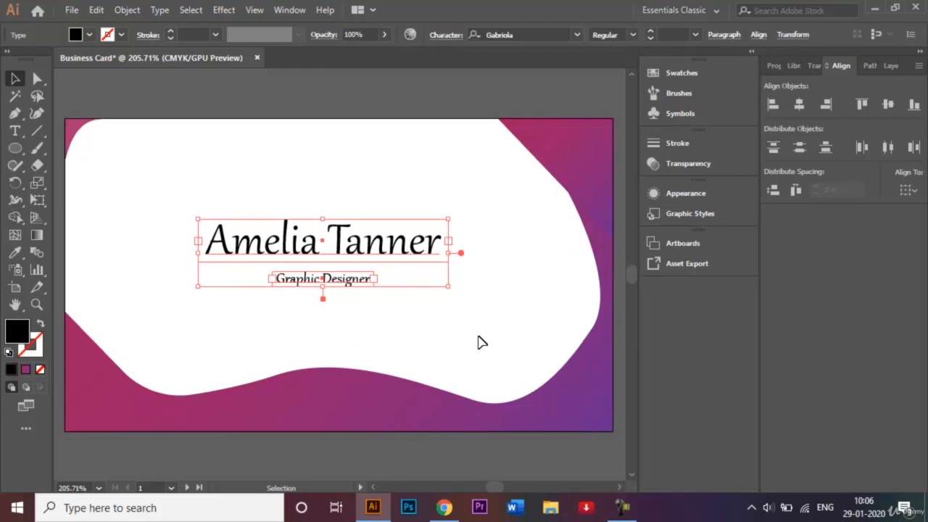
key(Left)
key(Left)
key(Left)
key(Left)
key(Left)
key(Left)
key(Left)
key(Left)
key(Left)
key(Left)
key(Left)
key(Left)
key(Left)
key(Left)
key(Left)
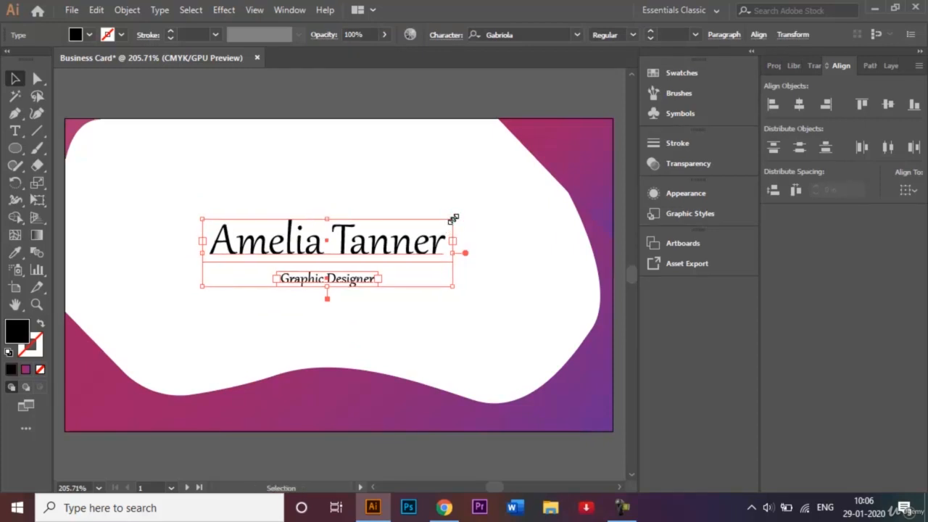
drag(453, 218, 530, 174)
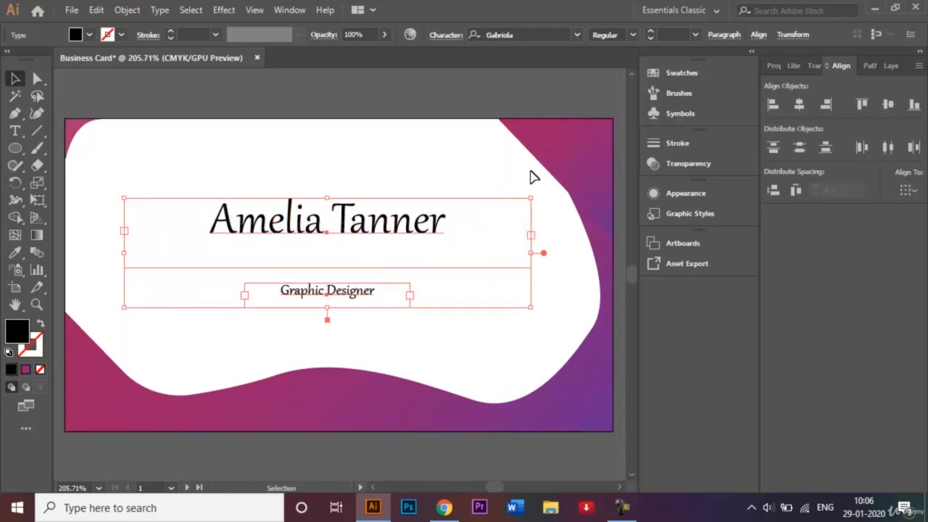
click(496, 338)
click(408, 238)
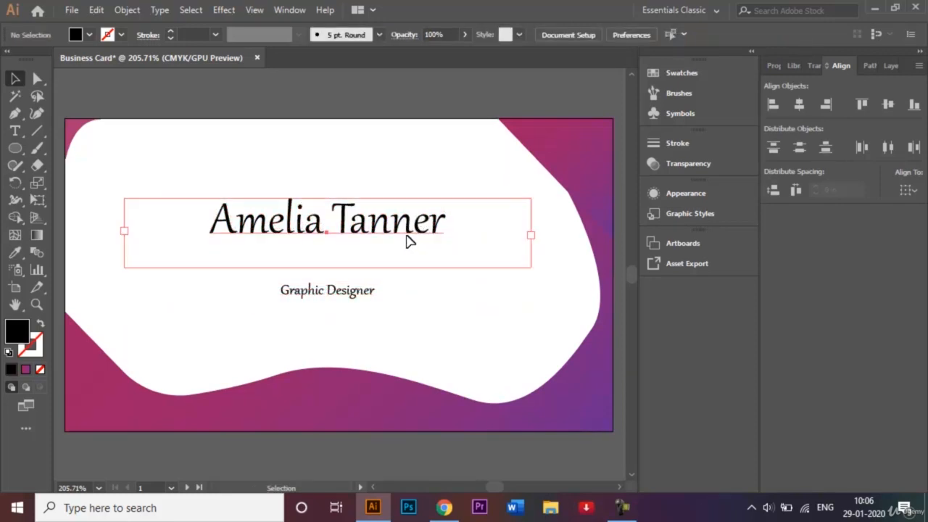
Step: Set the cardholder's name to 36 pt
click(696, 34)
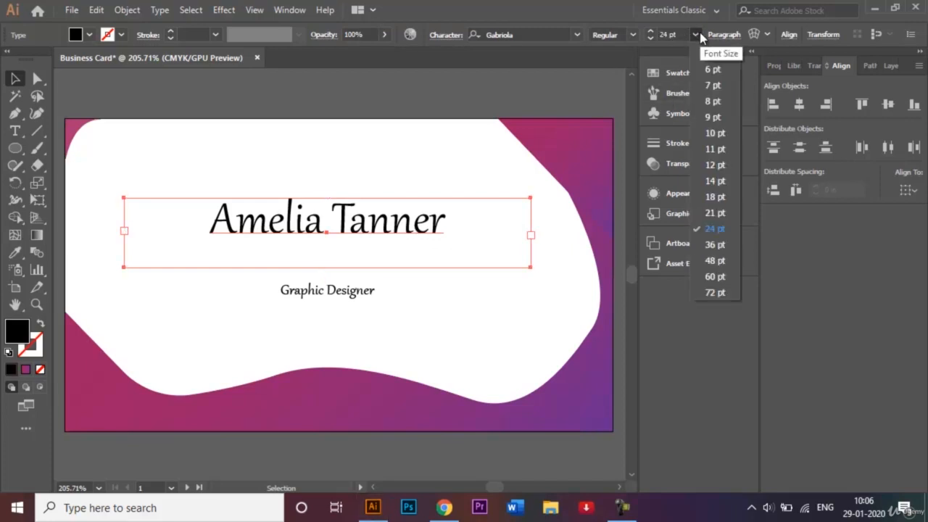
click(715, 244)
click(397, 454)
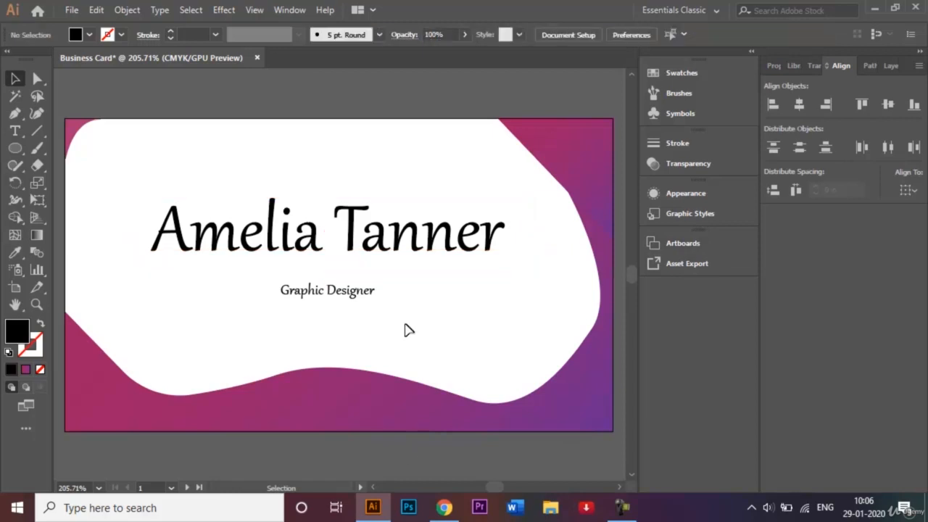
Step: Enlarge Graphic Designer to 12 pt and move it up closer beneath the name
click(356, 299)
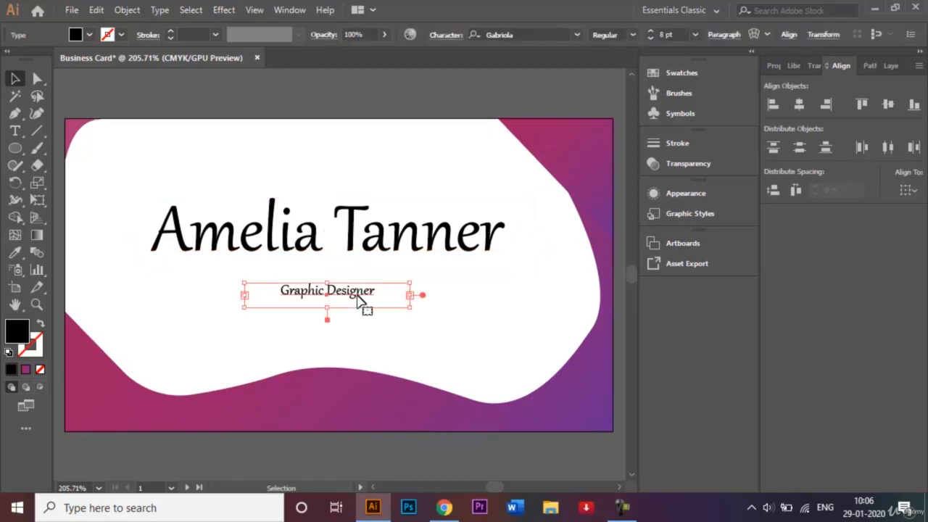
click(695, 34)
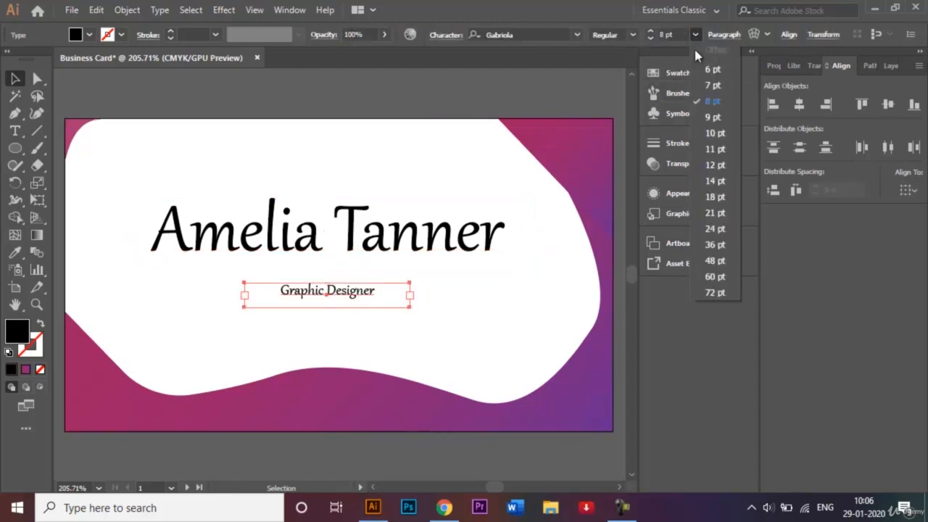
click(714, 166)
click(307, 472)
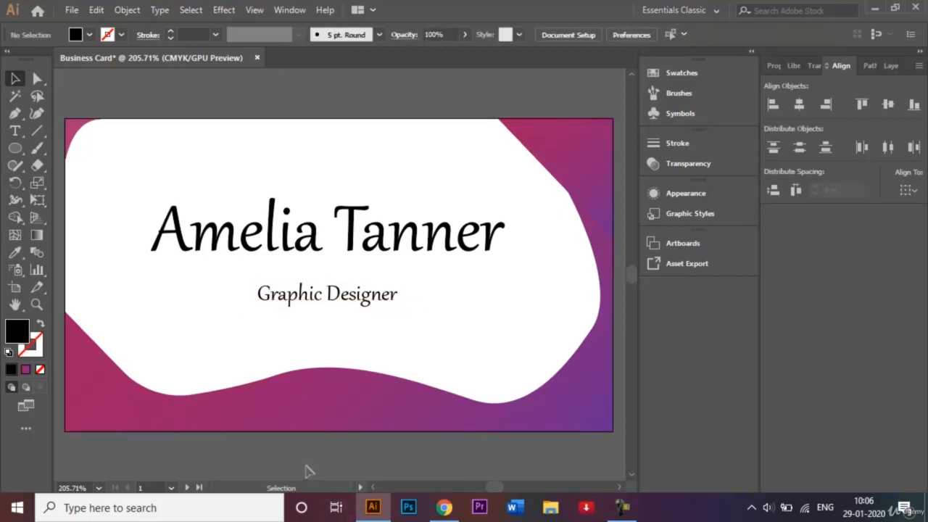
drag(313, 306, 308, 291)
click(335, 457)
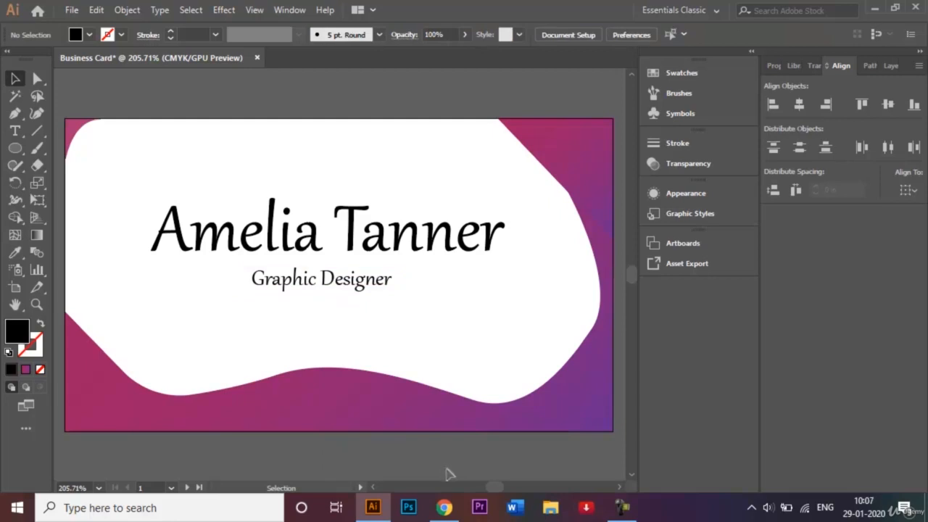
click(888, 66)
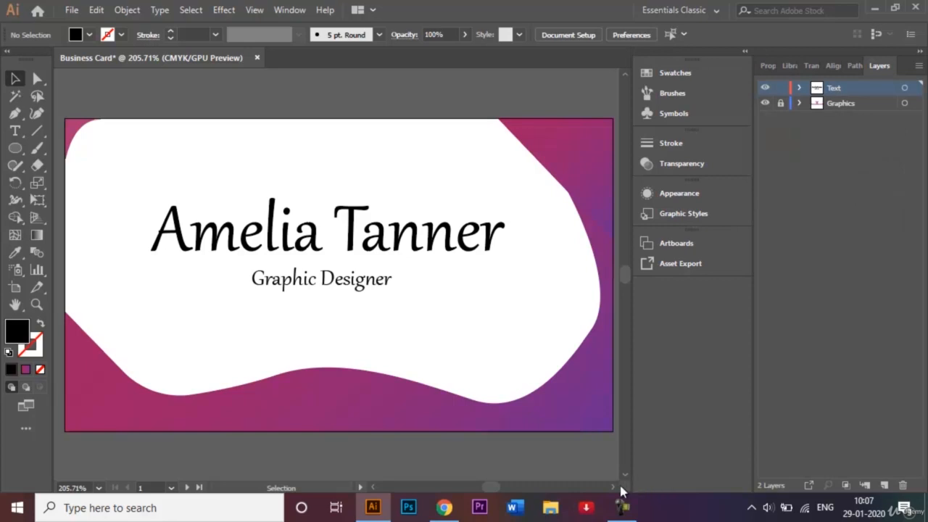
Step: Scroll the canvas sideways to view the blank back artboard with its wavy magenta-purple frame
scroll(613, 490, right, 15)
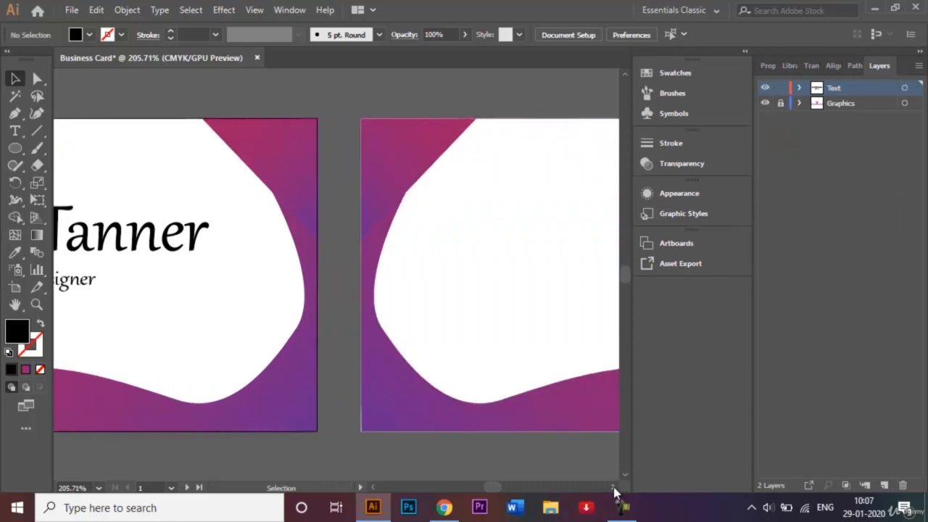
scroll(614, 492, right, 15)
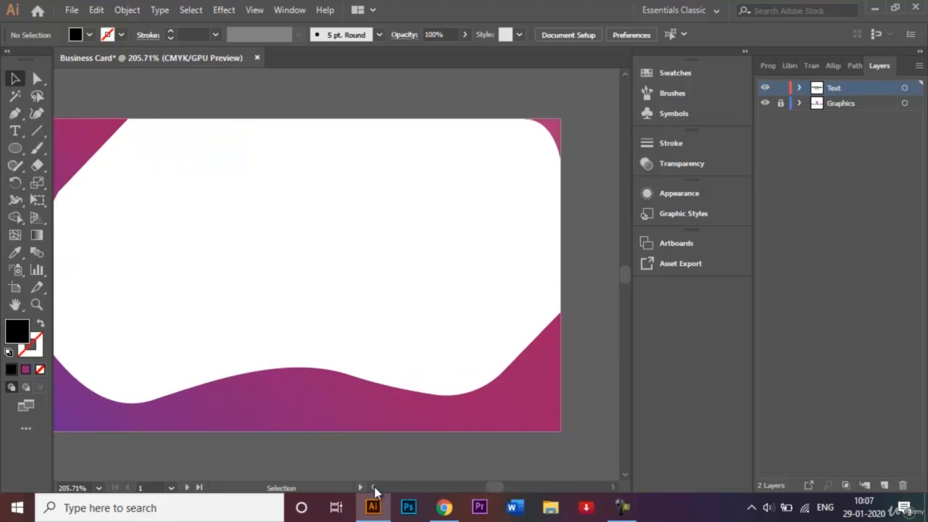
scroll(375, 489, left, 3)
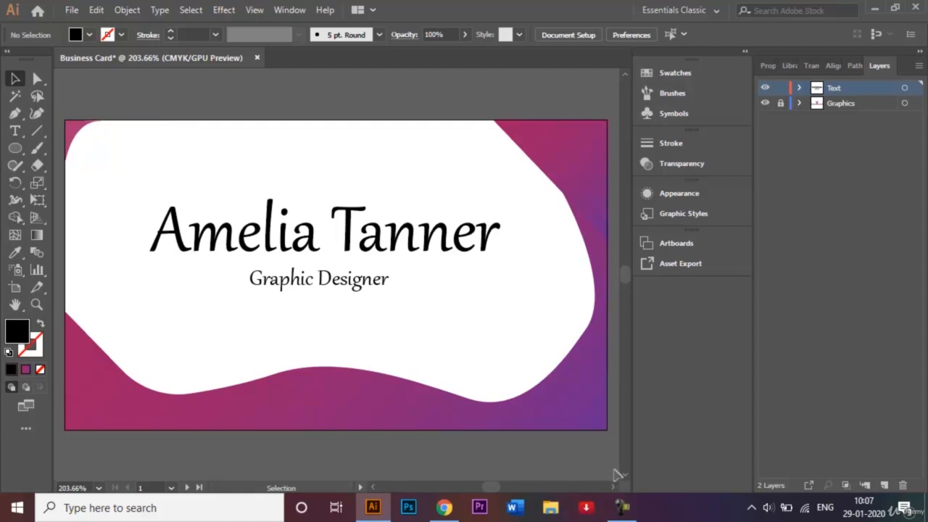
scroll(614, 493, right, 10)
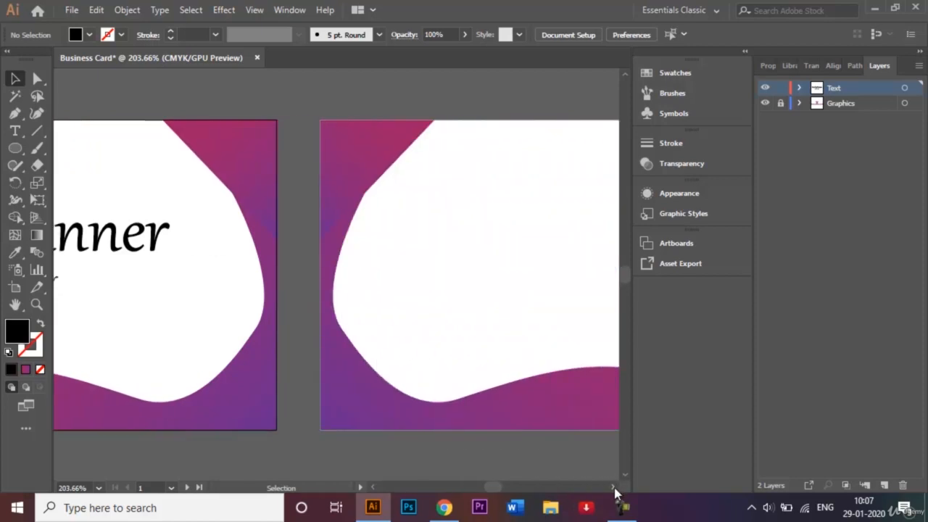
scroll(614, 493, right, 3)
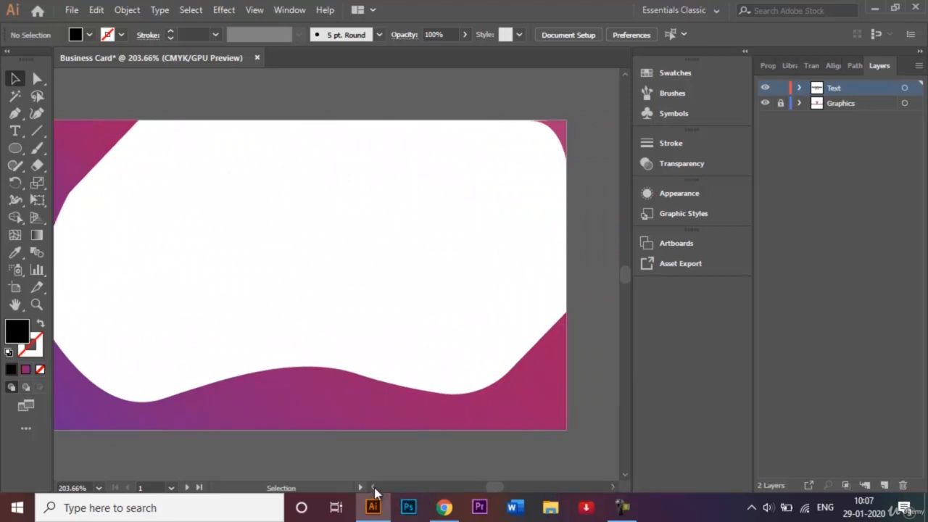
scroll(374, 490, left, 2)
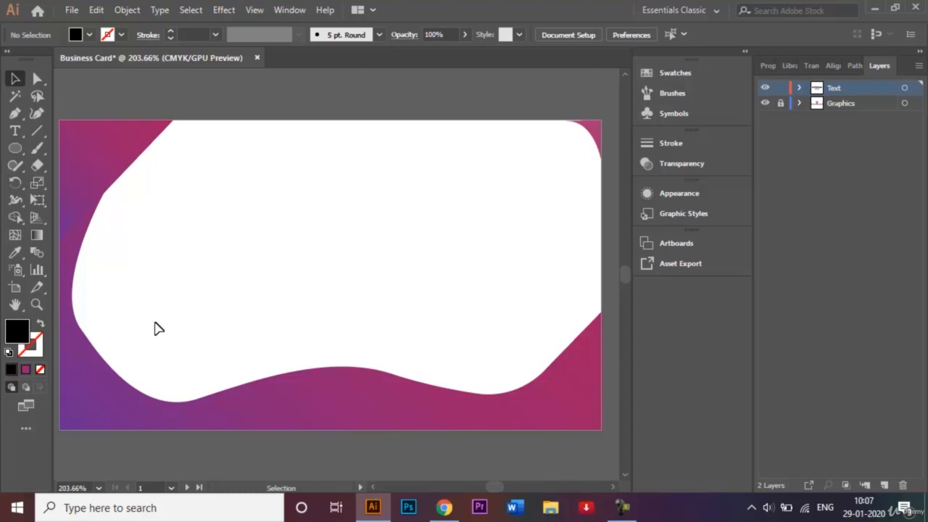
Step: Draw an empty text area inside the white shape, set it to 9 pt, and begin the phone label
click(16, 131)
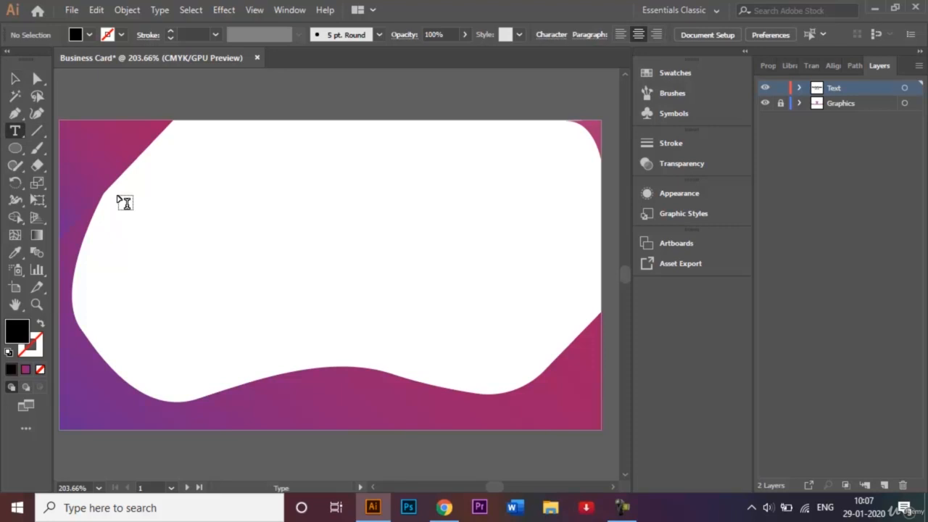
drag(117, 196, 303, 356)
key(BackSpace)
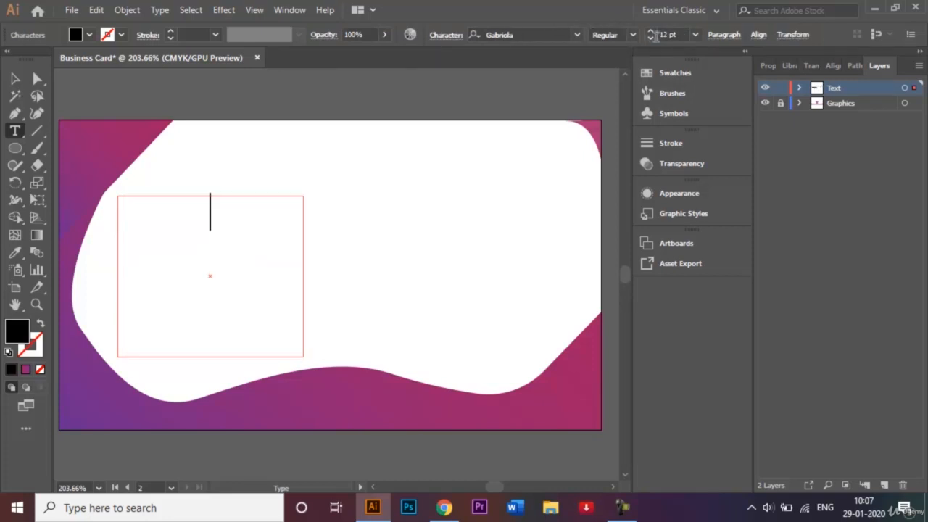
click(696, 36)
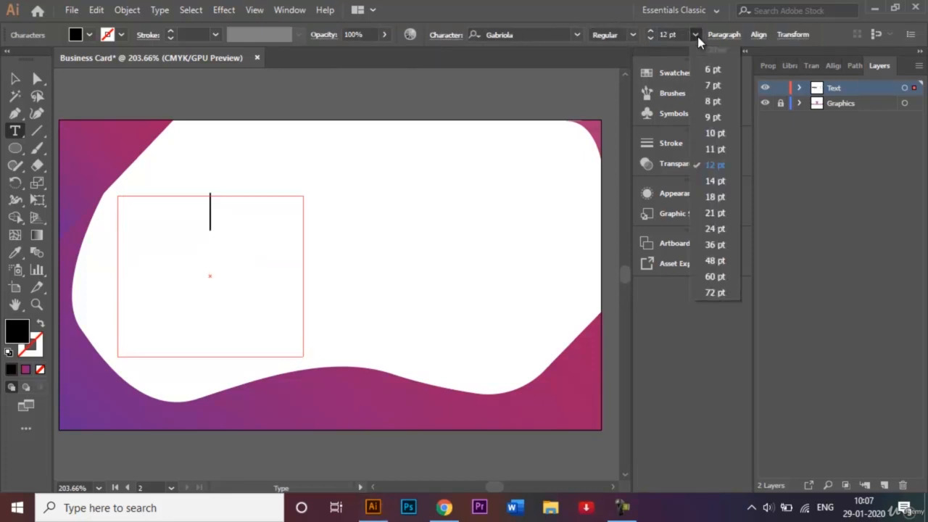
click(718, 119)
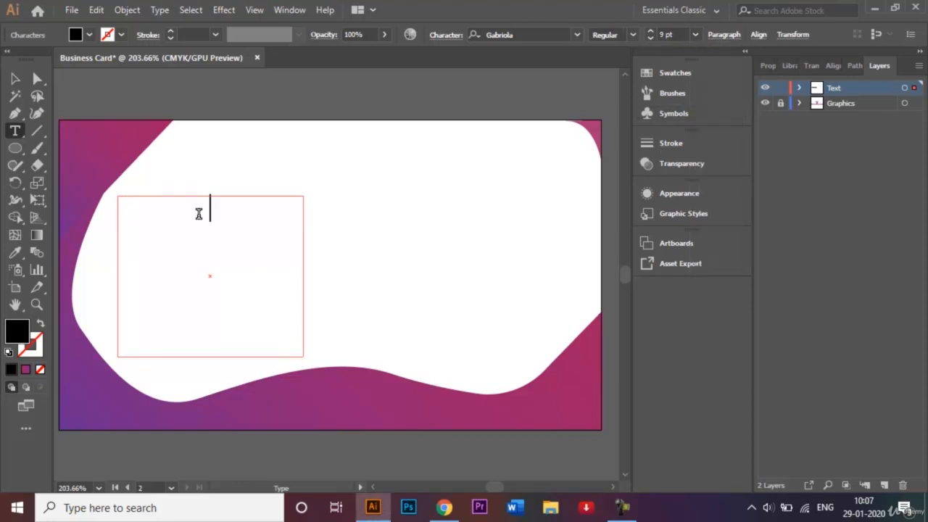
text(Phone b)
Step: Enter 'Phone number:' with the phone number and 'Email id:' with the e-mail address, then select all
key(BackSpace)
text(number:)
key(Return)
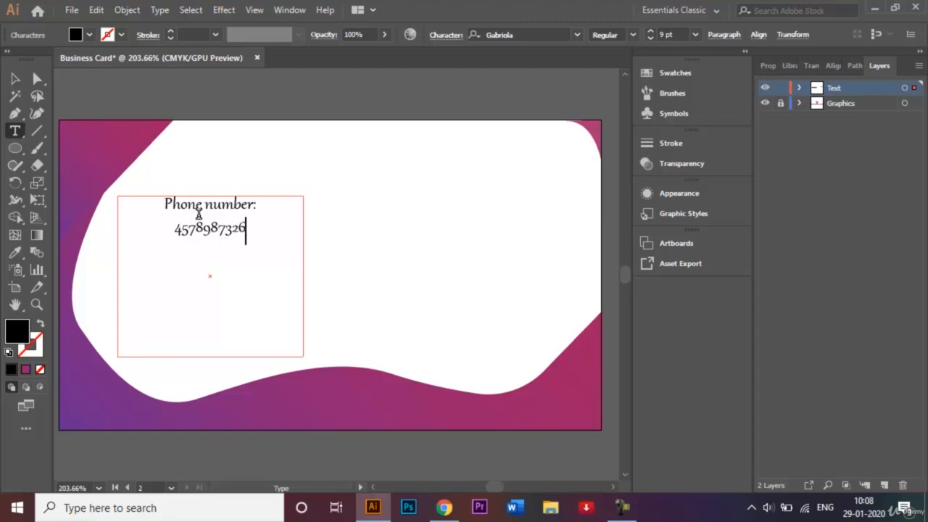
text(4  )
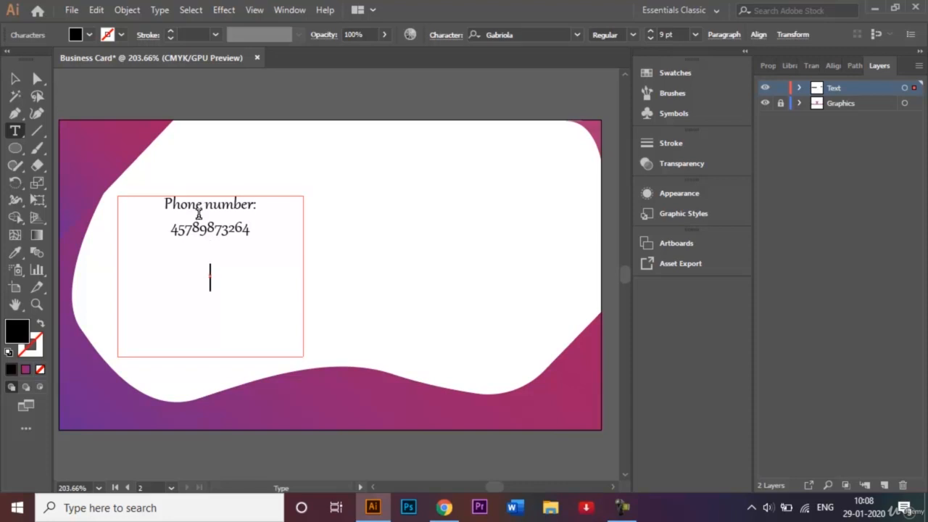
text(Email id:)
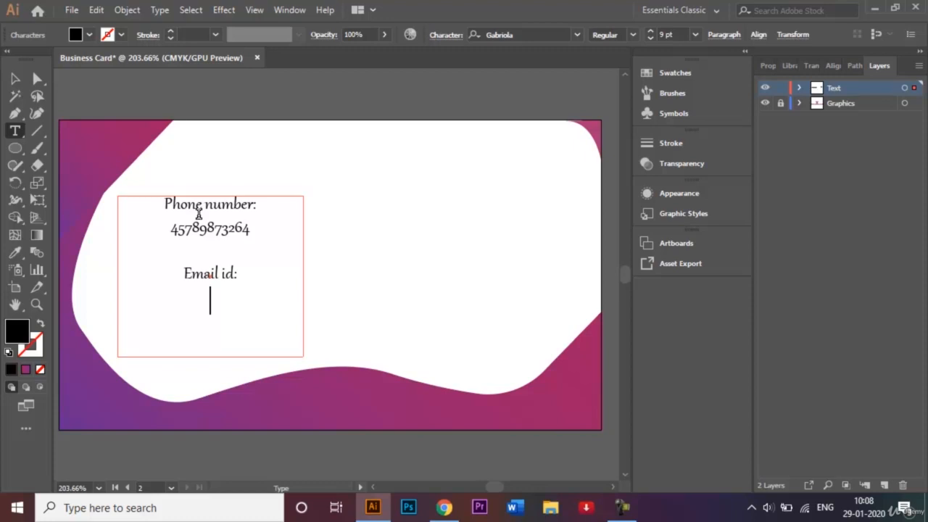
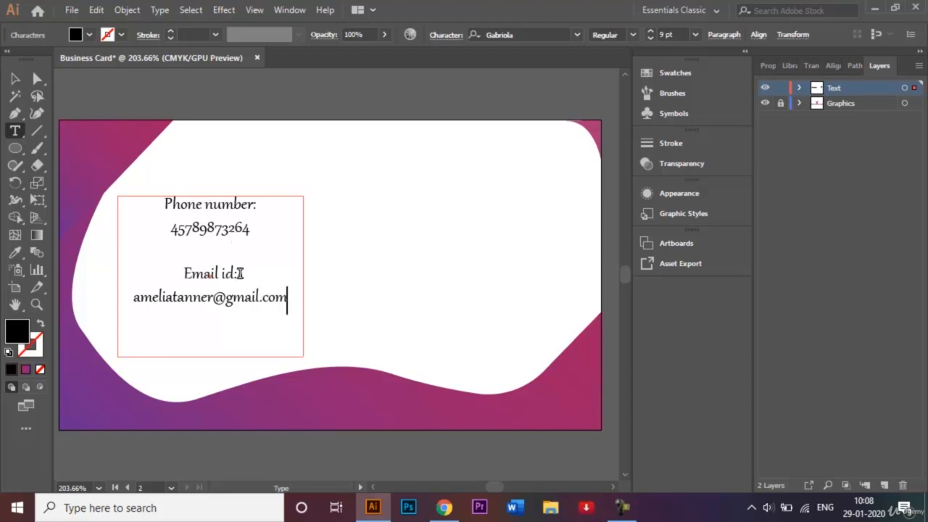
click(286, 273)
drag(299, 302, 156, 203)
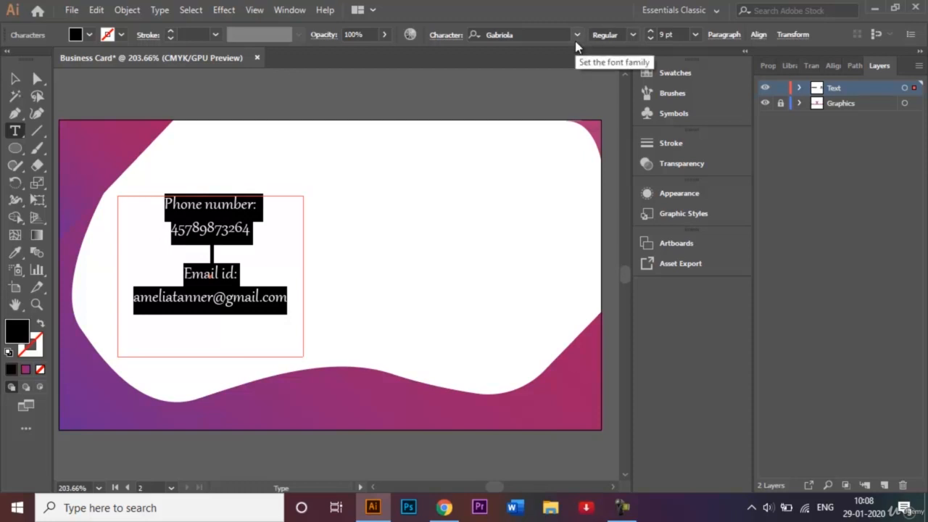
Step: Switch the contact text font from Gabriola to Myriad Pro, then select the e-mail address line
click(577, 40)
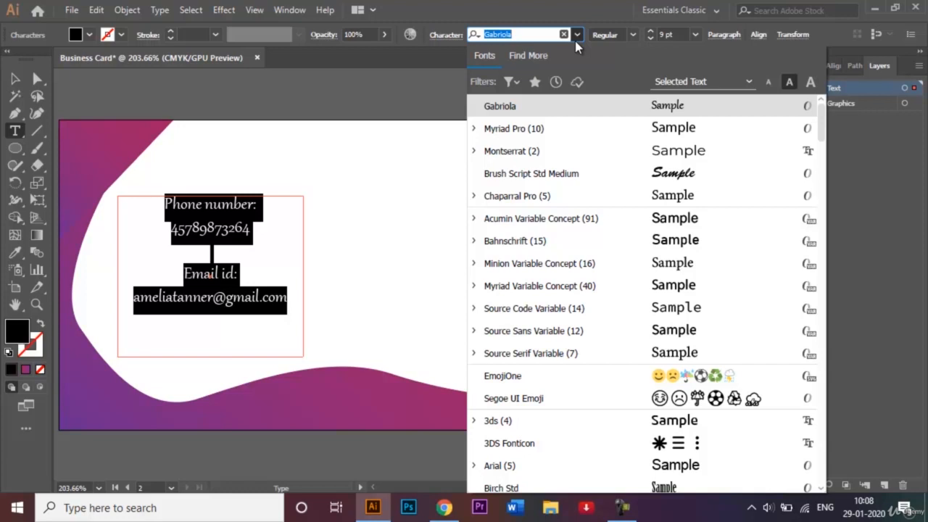
click(591, 129)
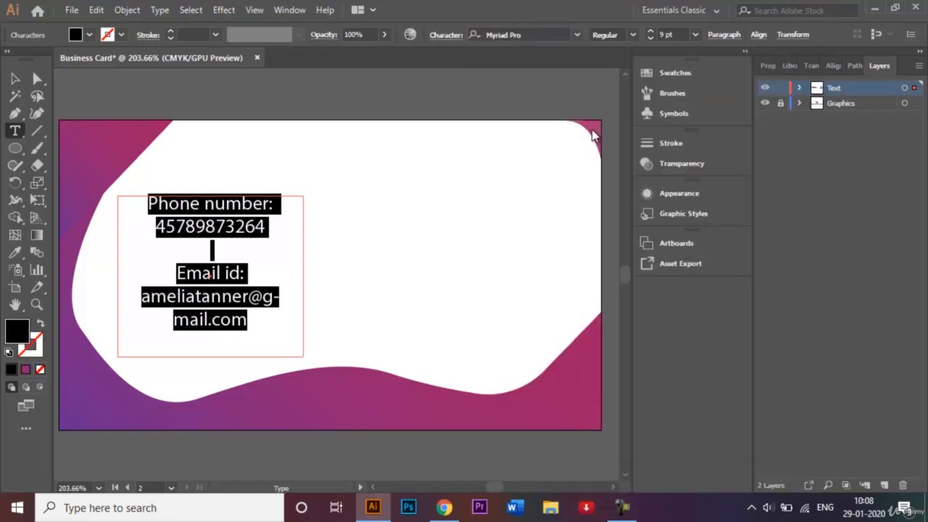
click(16, 78)
double_click(252, 332)
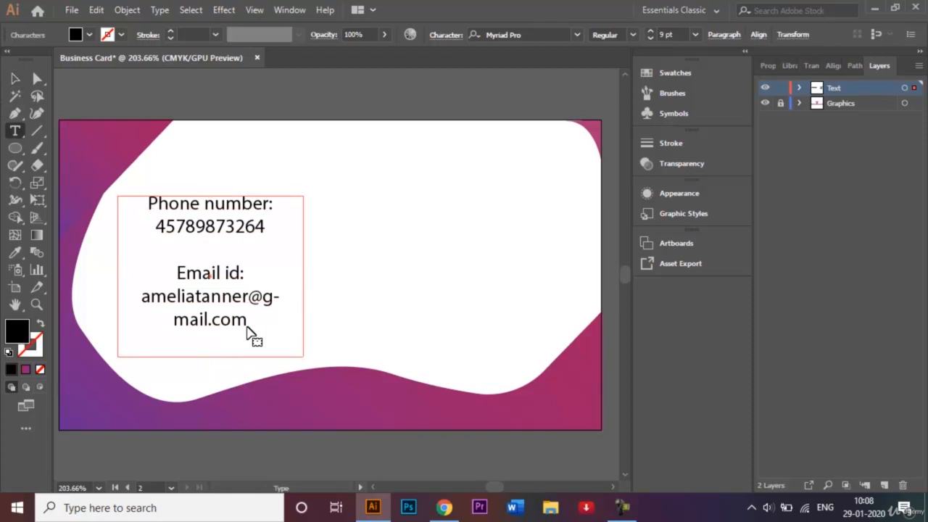
drag(246, 321, 145, 301)
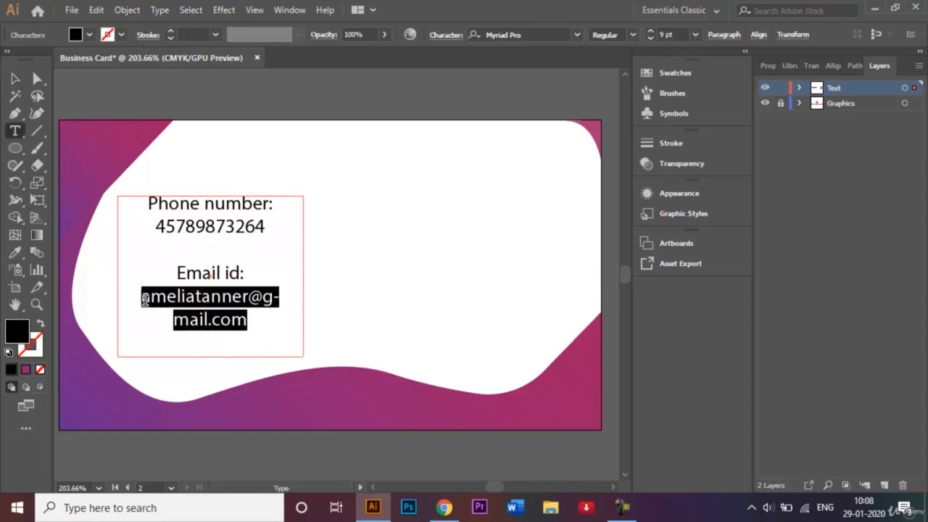
Step: Reduce the e-mail address to 7 pt
click(694, 36)
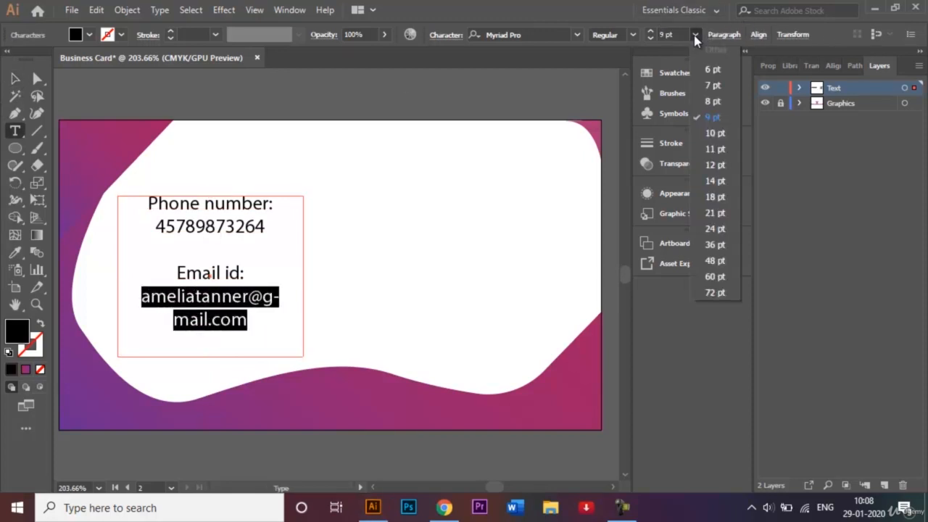
click(708, 105)
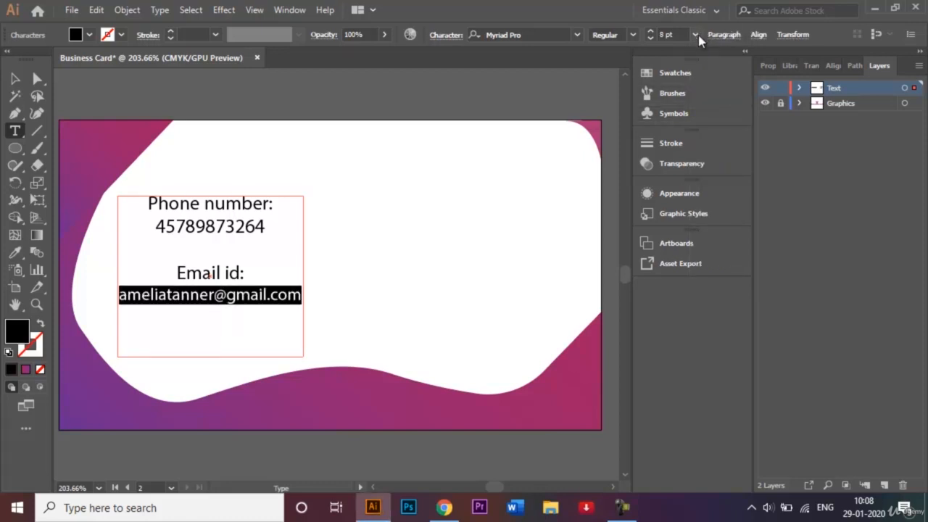
click(695, 34)
click(715, 87)
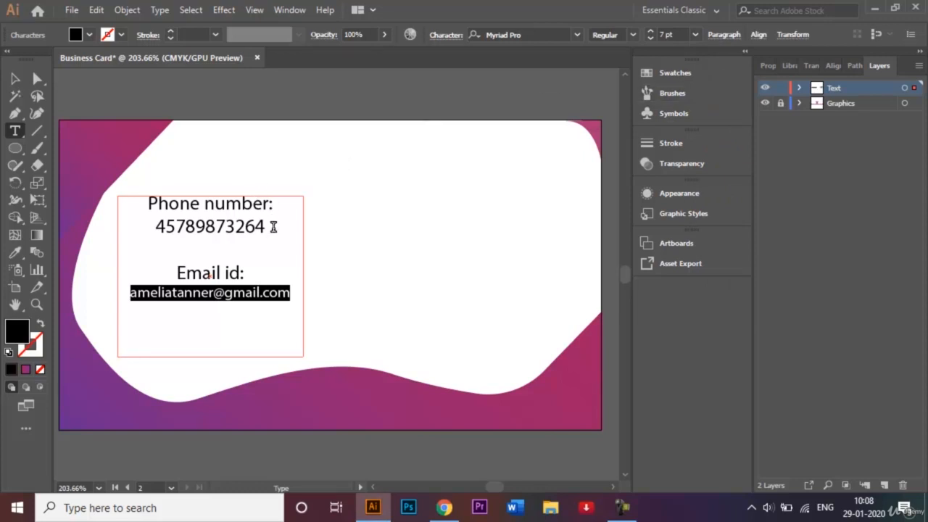
Step: Set the phone number to 7 pt and delete its extra digit
drag(274, 227, 153, 228)
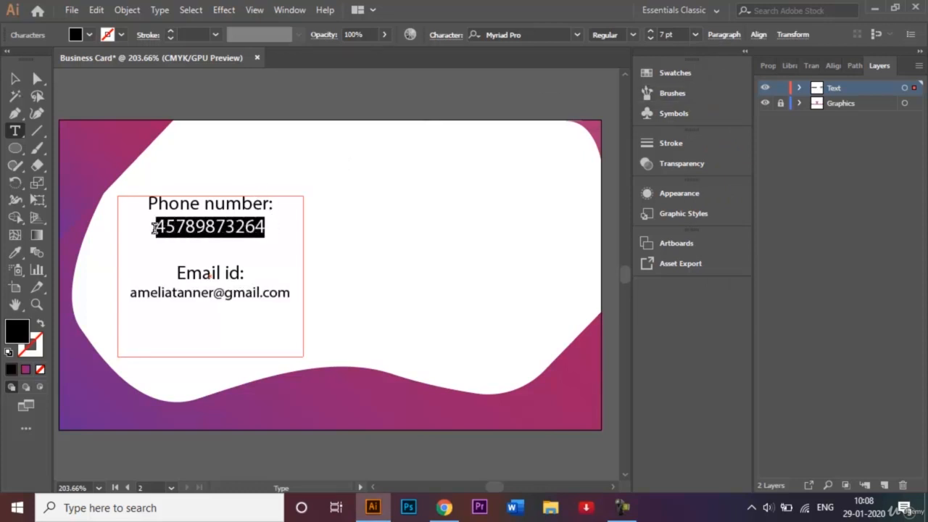
click(695, 35)
click(705, 82)
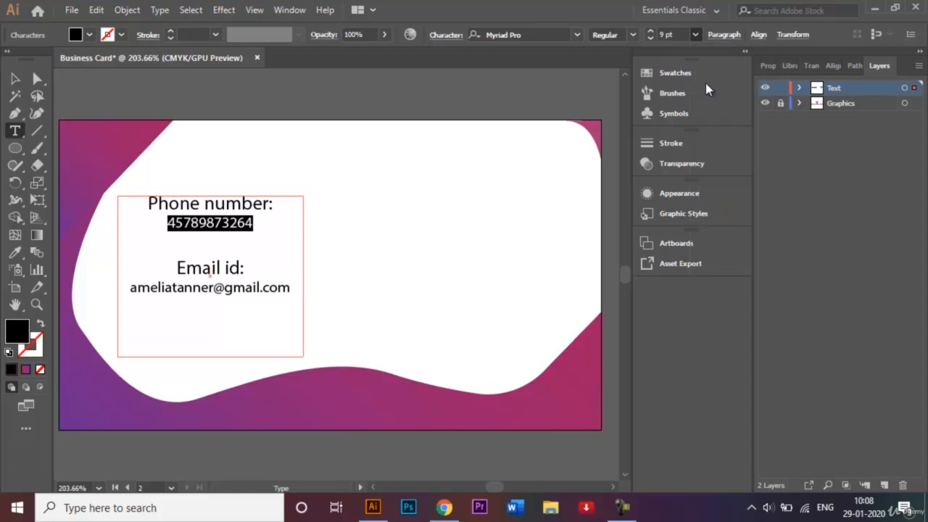
click(283, 218)
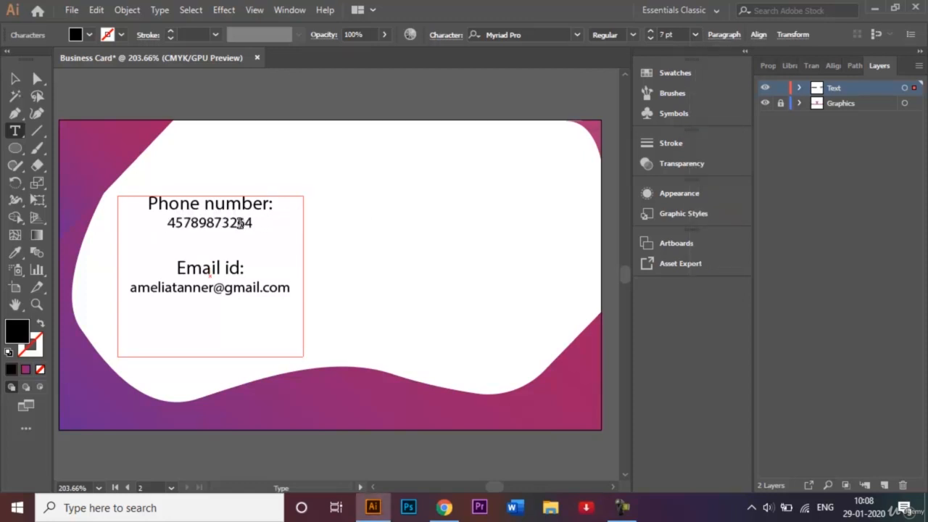
click(181, 221)
key(BackSpace)
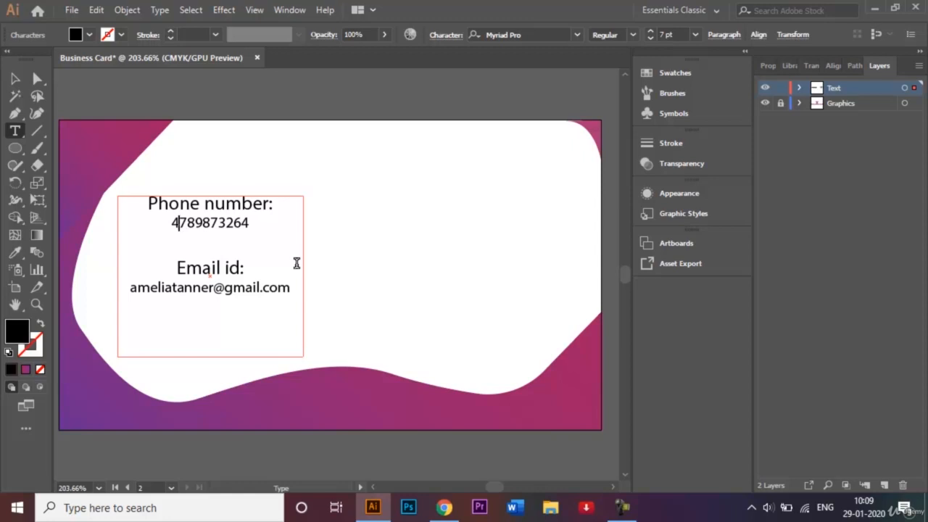
drag(248, 267, 175, 266)
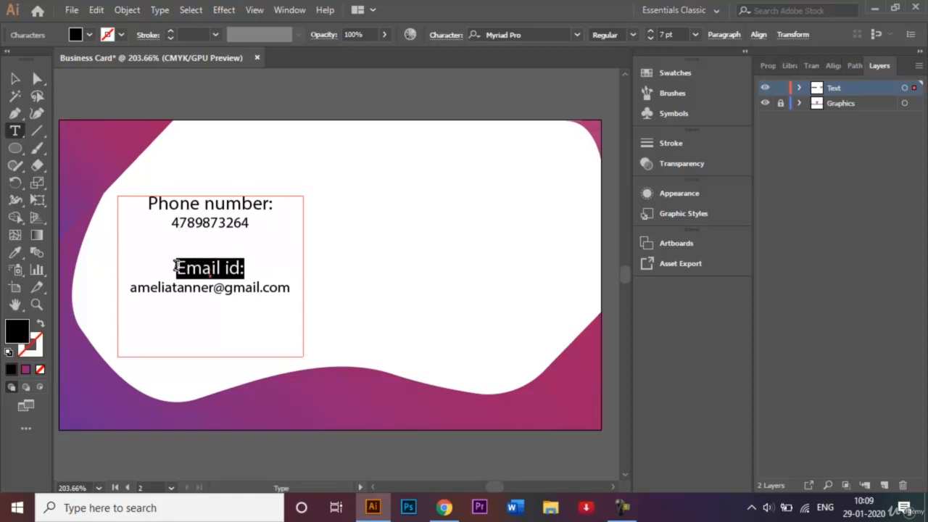
Step: Enlarge the 'Email id:' heading to 9 pt and make it Bold
click(650, 33)
click(649, 32)
click(632, 36)
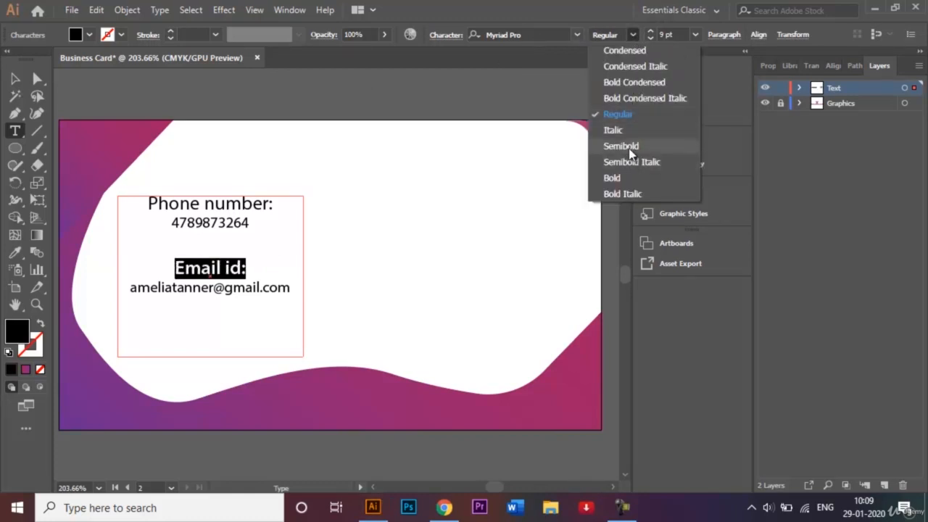
click(636, 178)
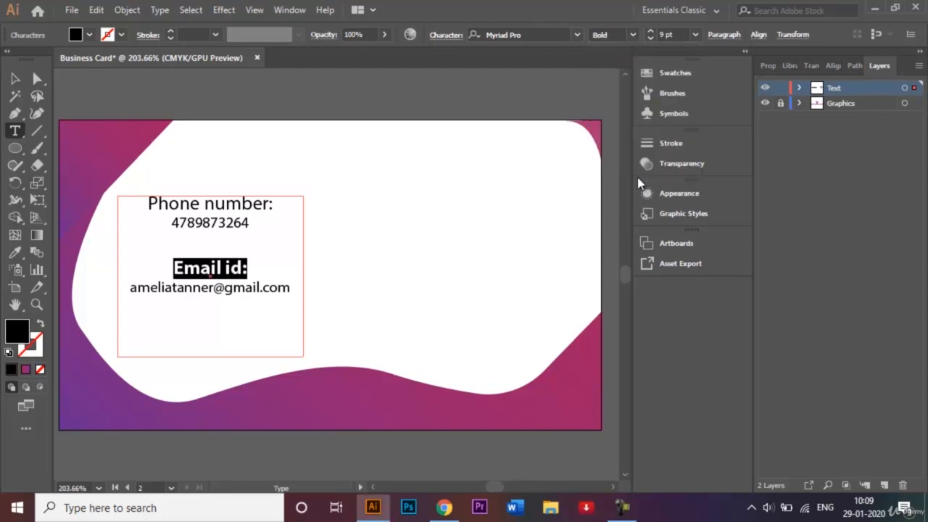
Step: Make the 'Phone number:' heading Bold
click(278, 201)
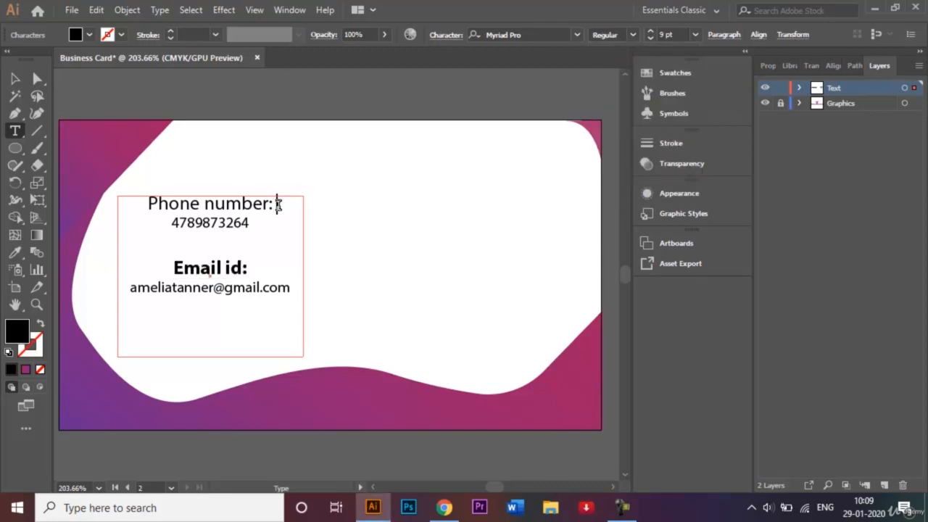
drag(278, 205, 151, 204)
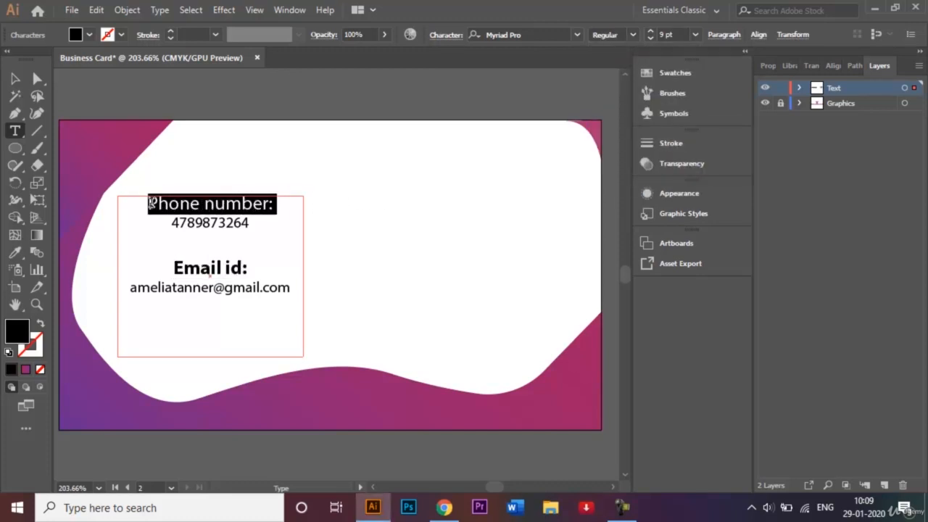
click(632, 35)
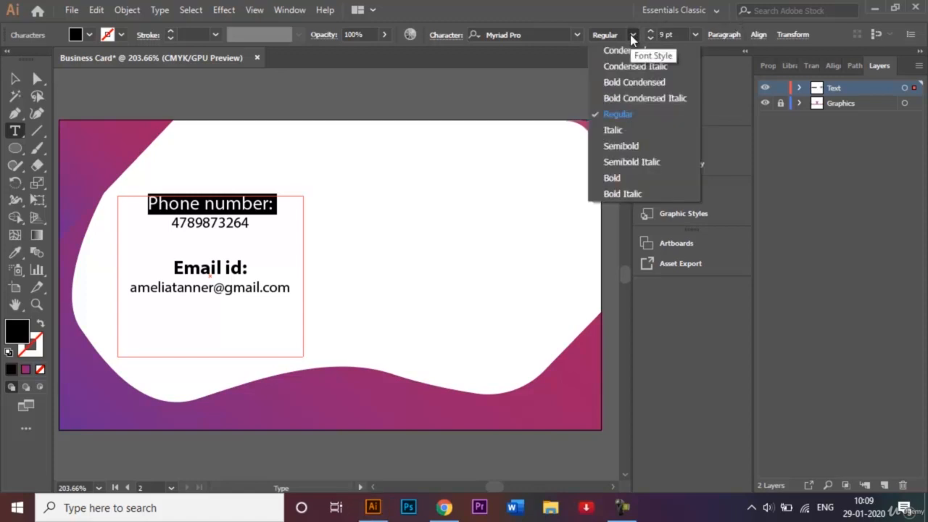
click(613, 178)
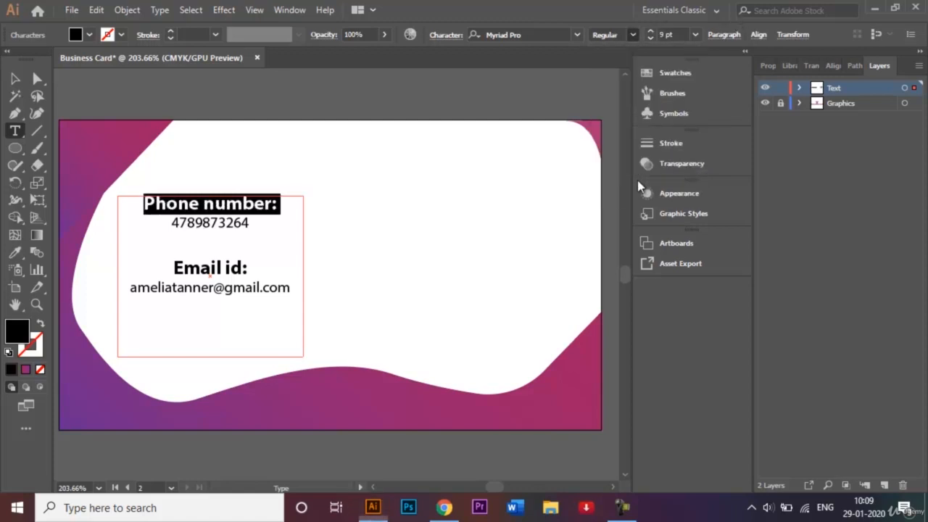
click(19, 81)
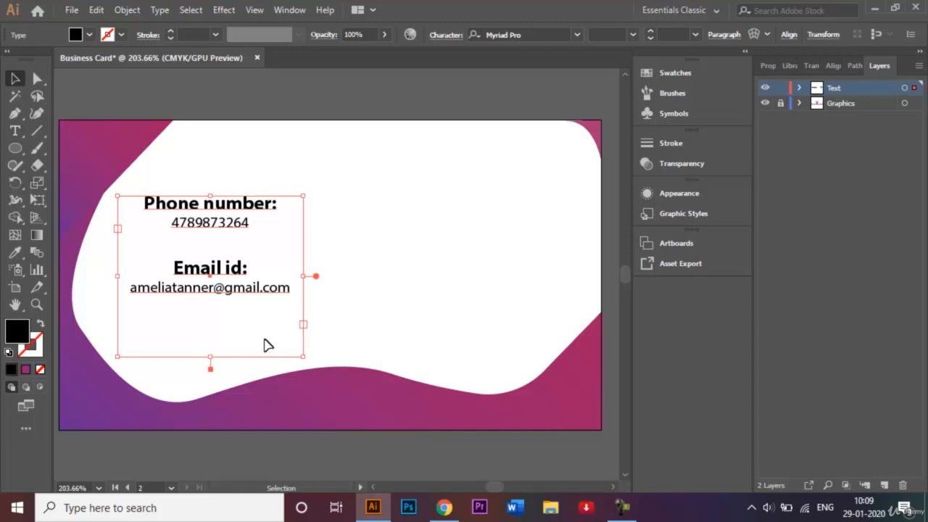
Step: Pull the text frame's bottom and right edges inward to hug the four contact lines
drag(211, 358, 206, 306)
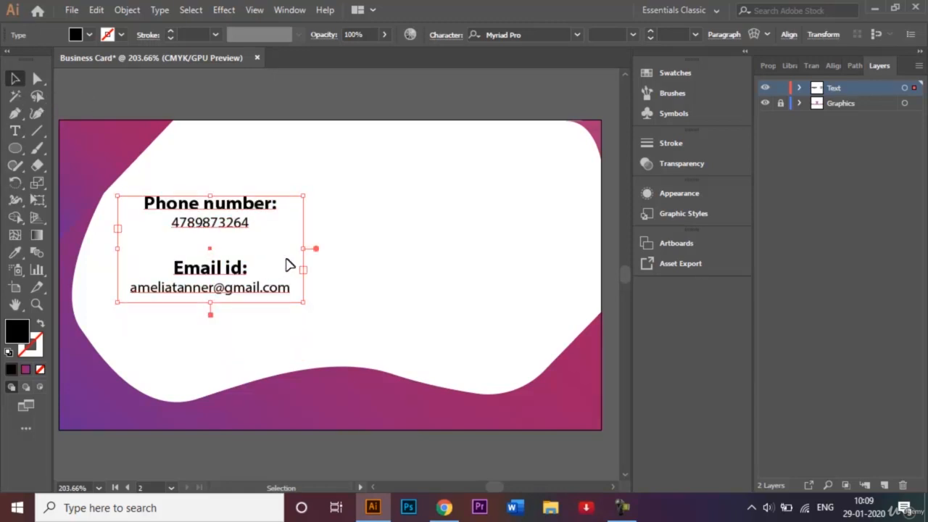
mouse_move(303, 249)
mouse_down()
mouse_move(276, 246)
mouse_move(285, 247)
mouse_up()
click(258, 259)
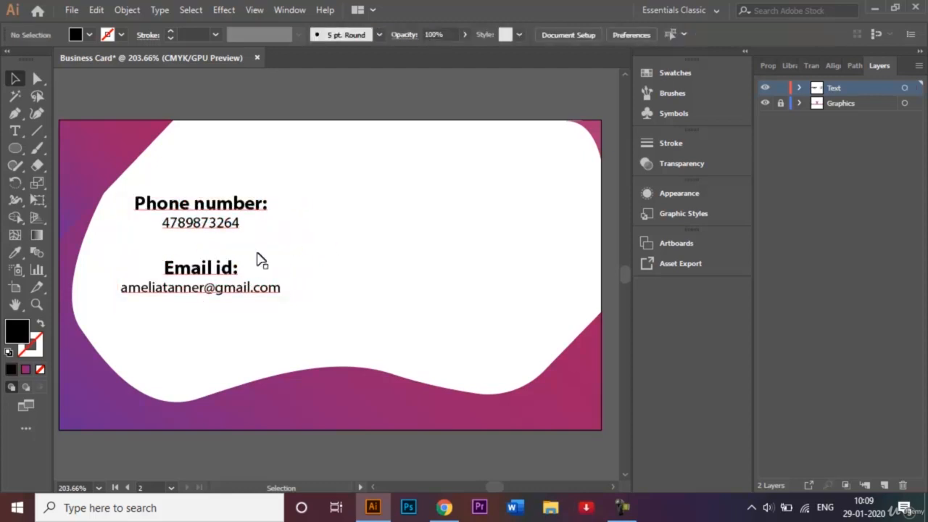
click(215, 250)
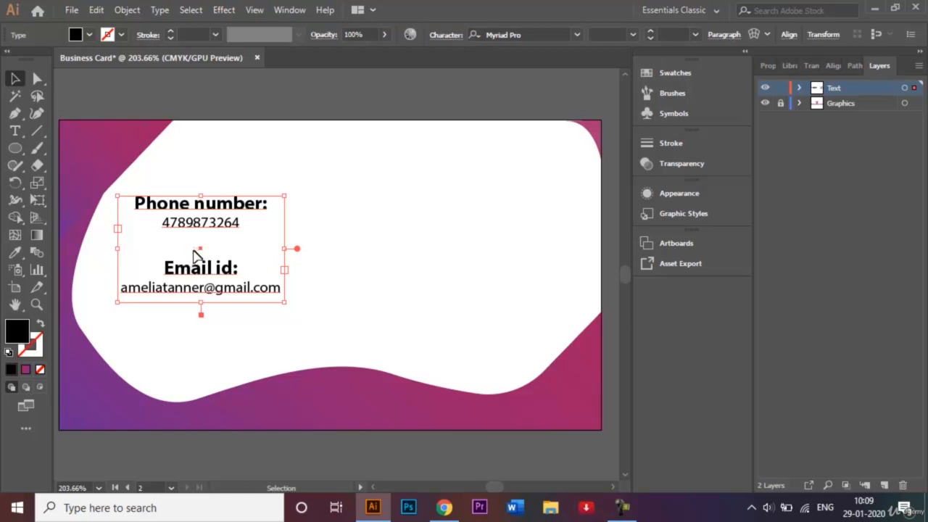
click(194, 257)
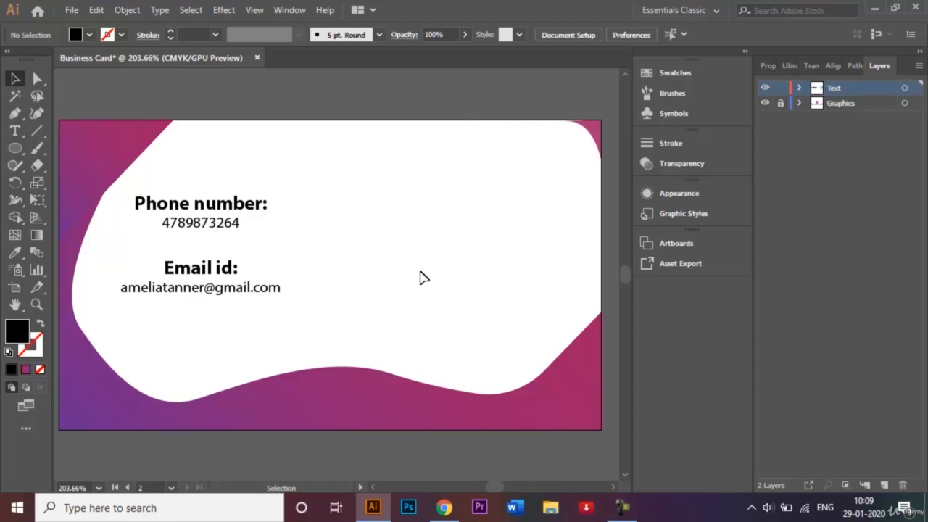
Step: Paste a duplicate of the phone and email block and move it to the card's right side
click(17, 131)
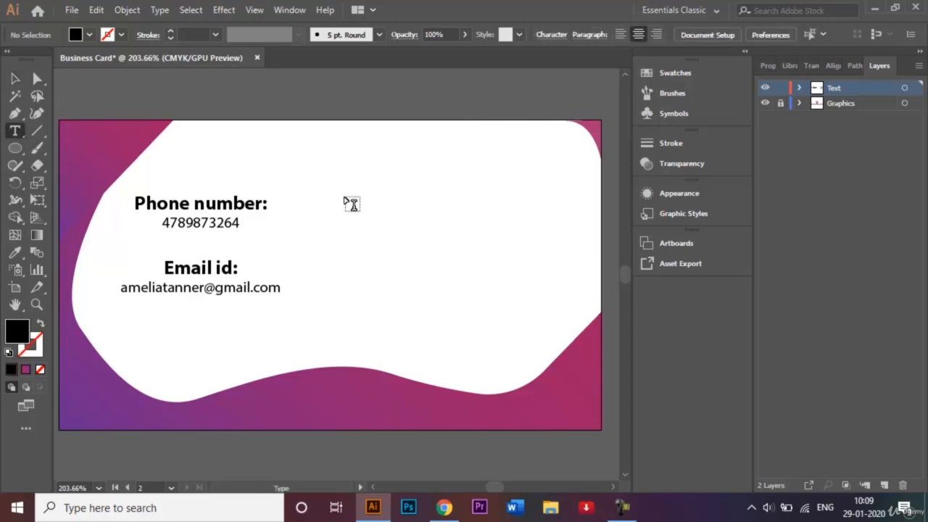
click(12, 79)
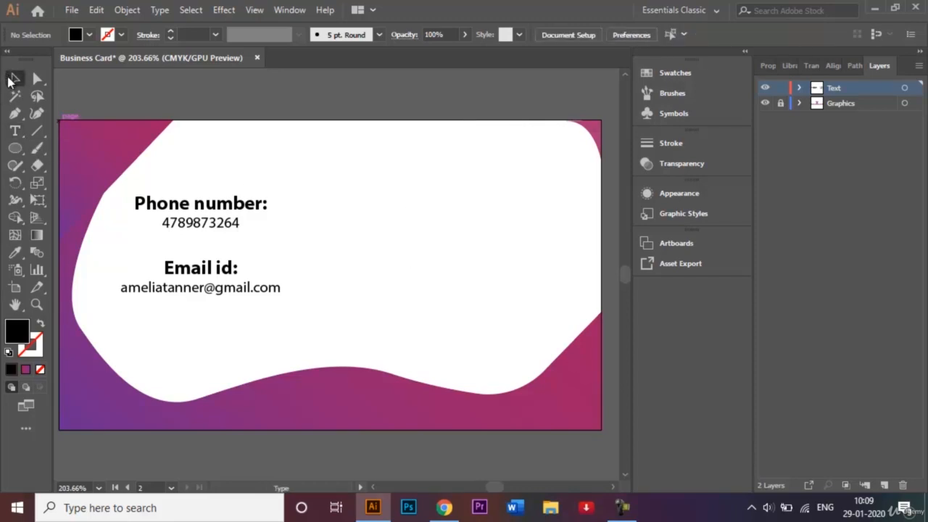
click(178, 204)
drag(202, 253, 484, 249)
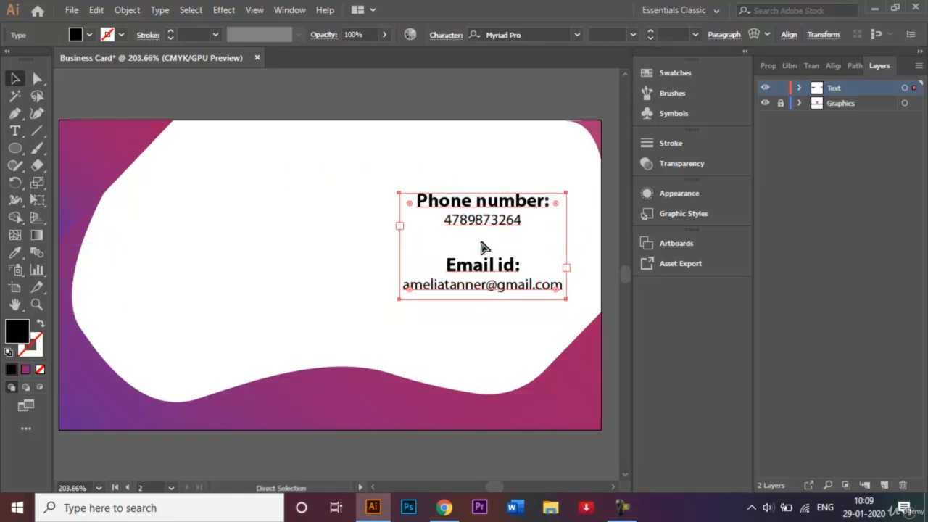
key(ctrl+z)
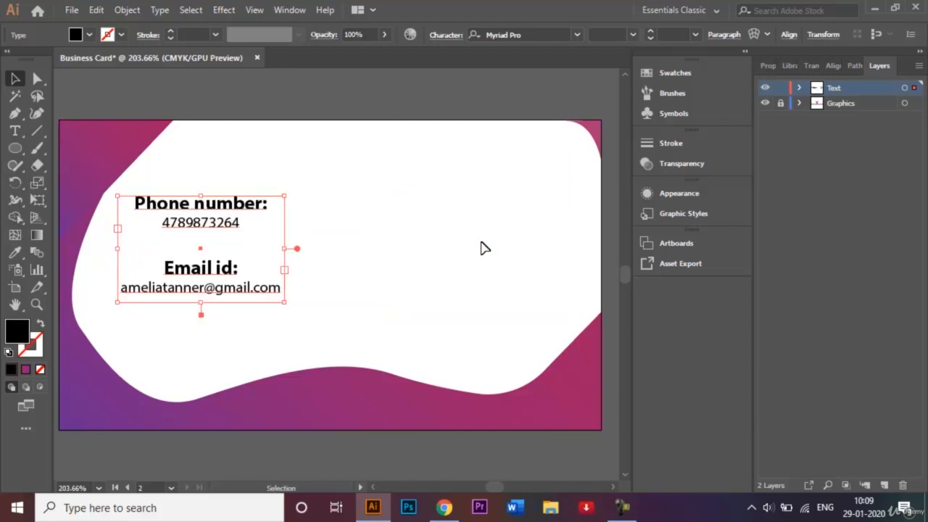
key(ctrl+v)
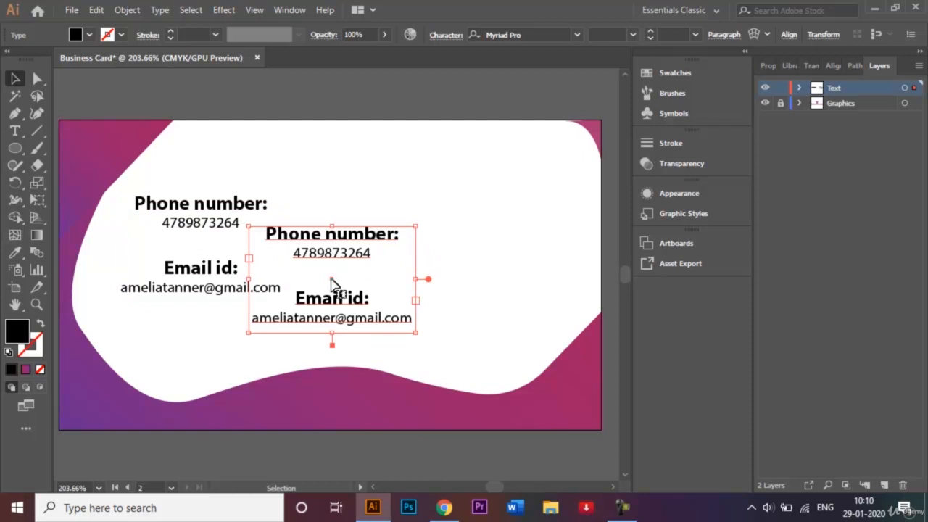
drag(334, 280, 483, 251)
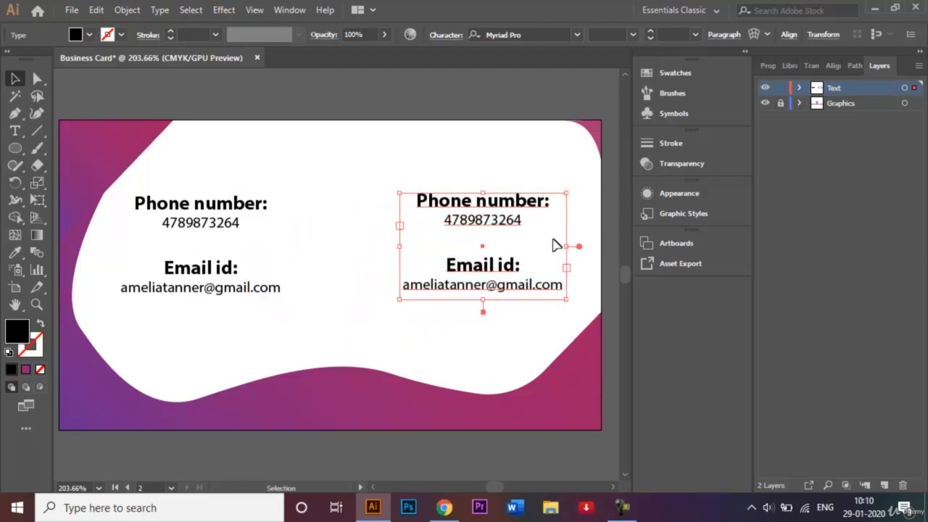
Step: In the copy, replace the phone heading and number with 'Instagram:' and the Instagram handle
double_click(545, 208)
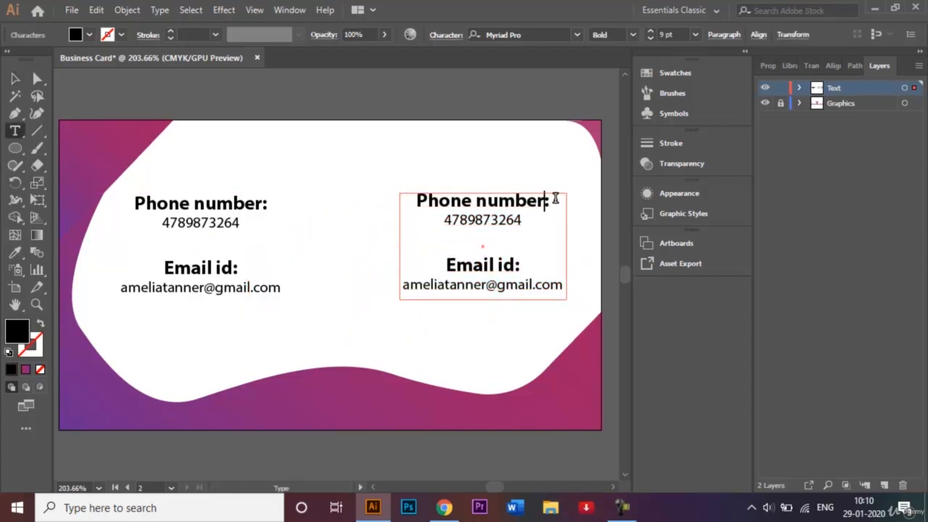
key(BackSpace)
key(BackSpace)
key(BackSpace)
key(BackSpace)
key(BackSpace)
key(BackSpace)
key(BackSpace)
key(BackSpace)
key(BackSpace)
key(BackSpace)
key(BackSpace)
key(BackSpace)
key(BackSpace)
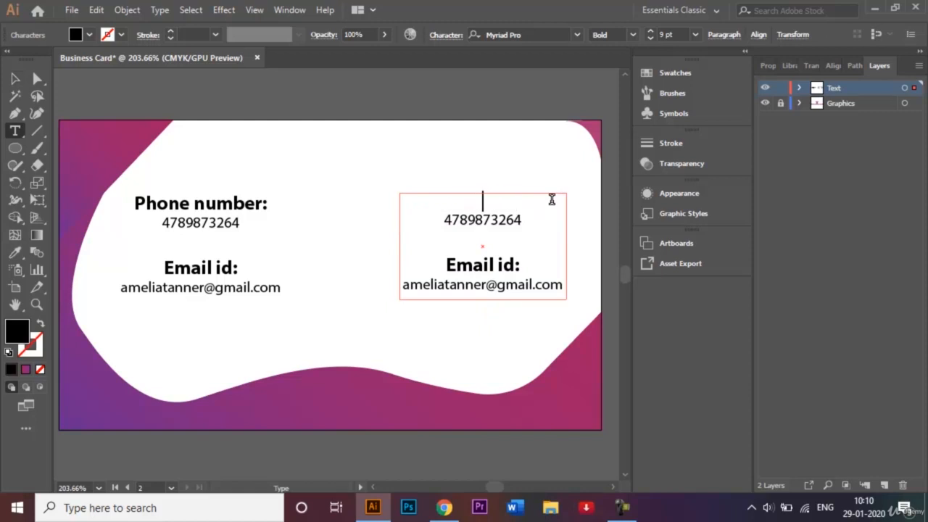
text(Instagra)
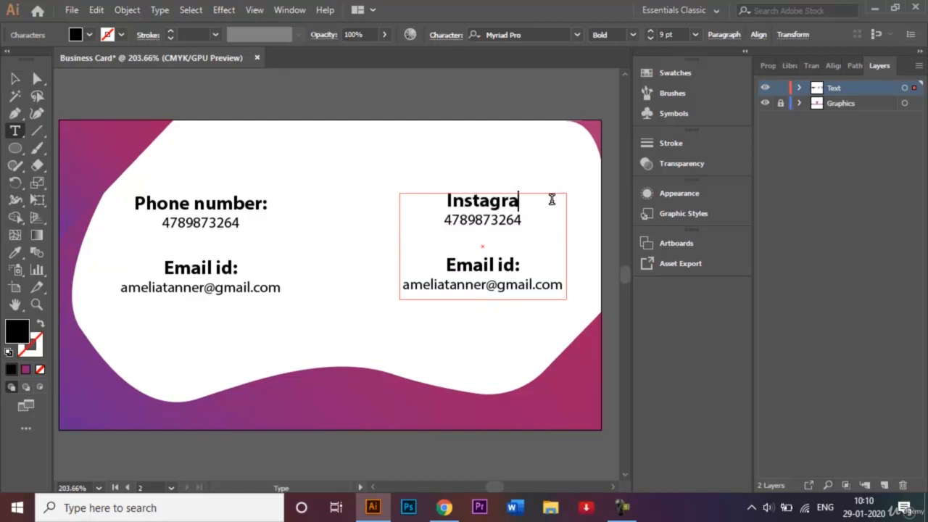
text(m:)
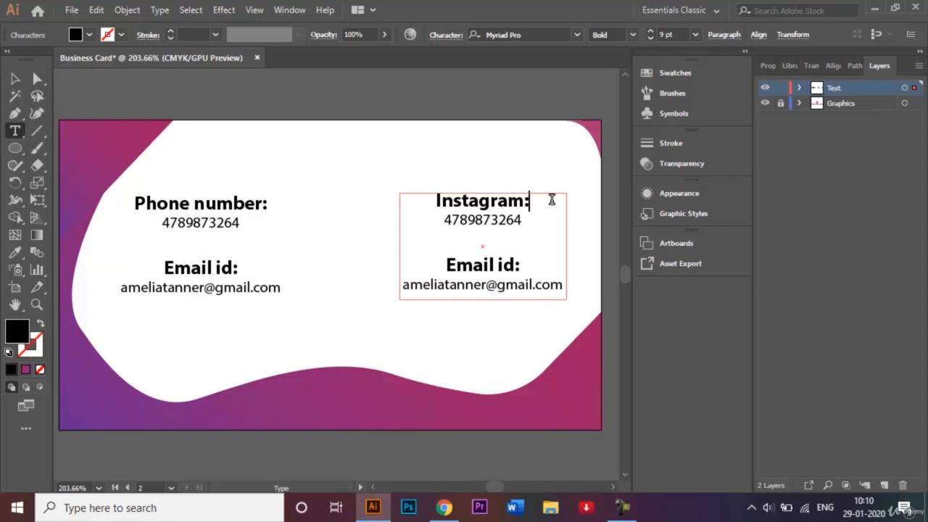
click(529, 223)
key(BackSpace)
key(BackSpace)
key(BackSpace)
key(BackSpace)
key(BackSpace)
key(BackSpace)
key(BackSpace)
key(BackSpace)
key(BackSpace)
key(BackSpace)
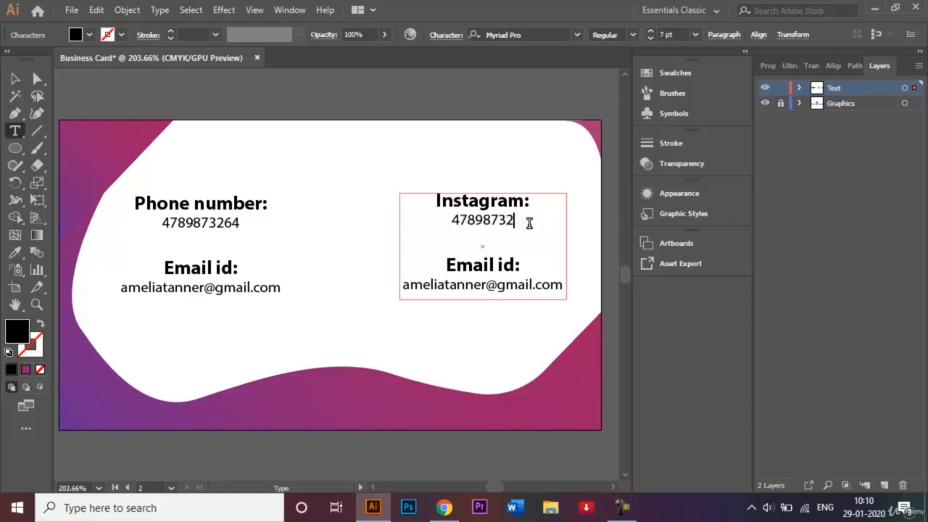
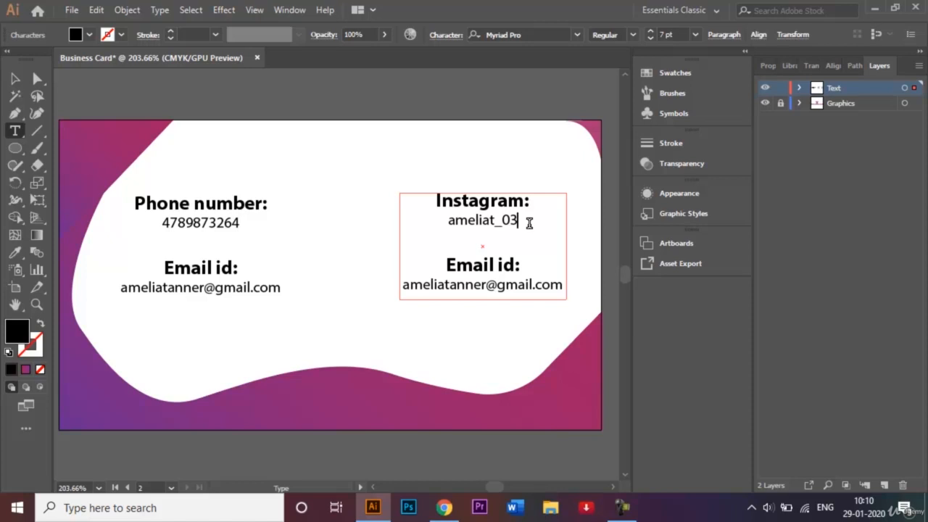
Step: Replace the e-mail heading and address with 'YouTube Channel:' and the channel name
click(520, 266)
key(BackSpace)
key(BackSpace)
key(BackSpace)
key(BackSpace)
key(BackSpace)
key(BackSpace)
key(BackSpace)
key(BackSpace)
key(BackSpace)
key(BackSpace)
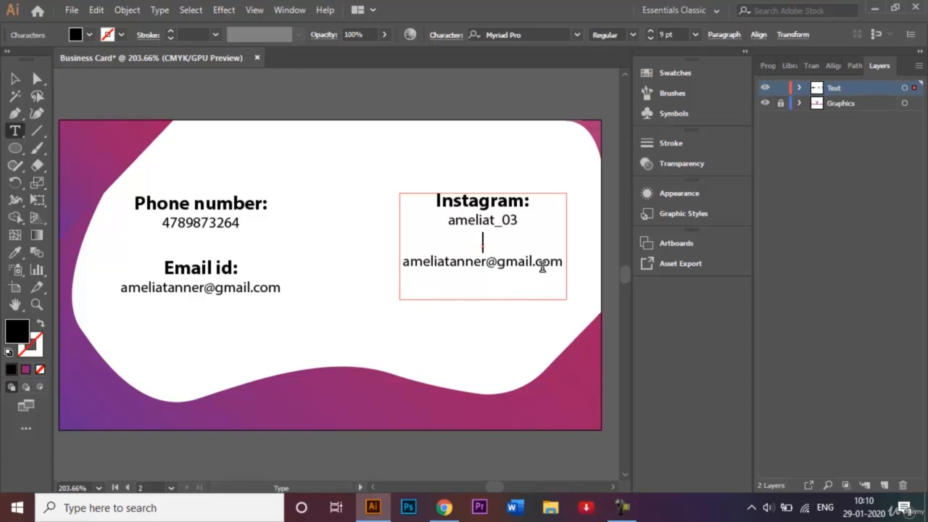
key(Return)
text(You)
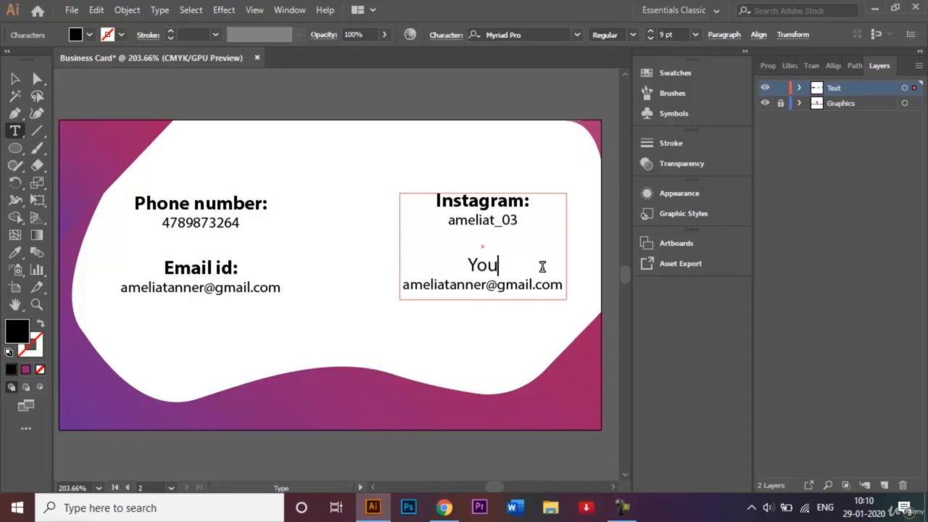
text(Tube )
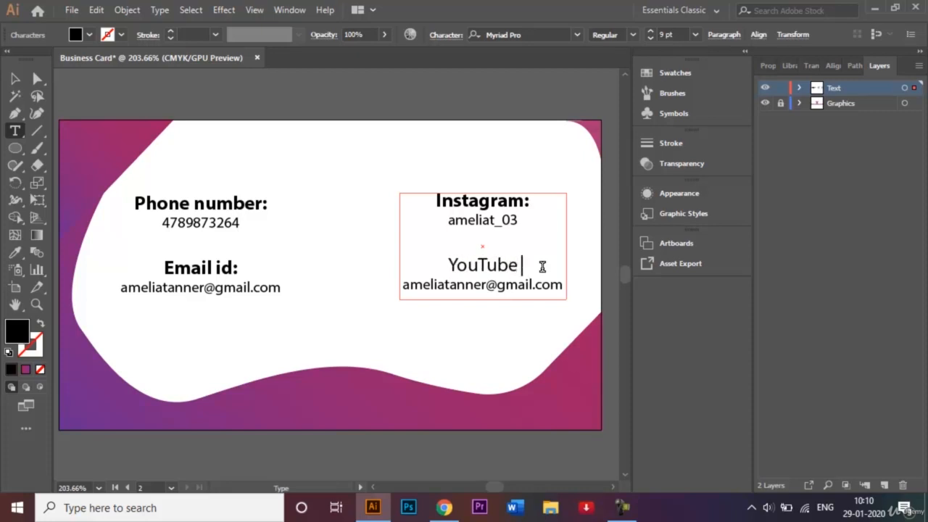
text(Channel)
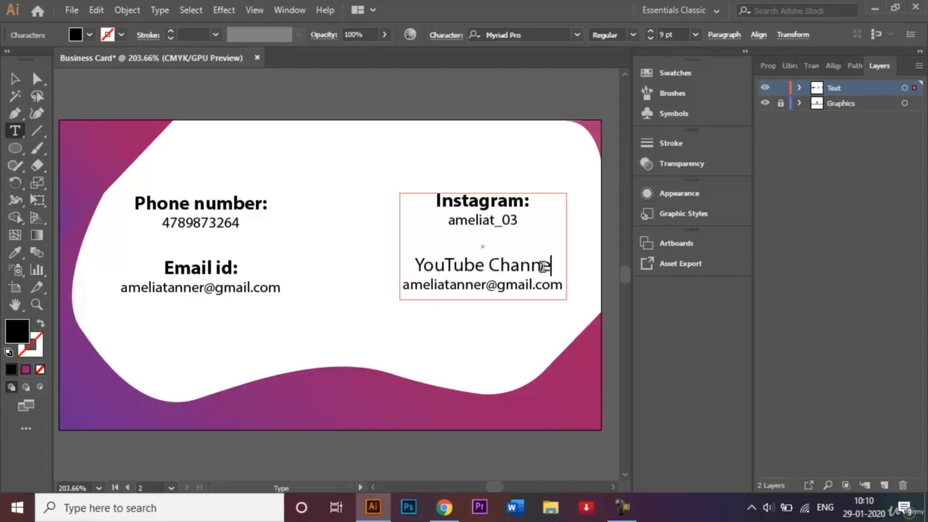
text(:)
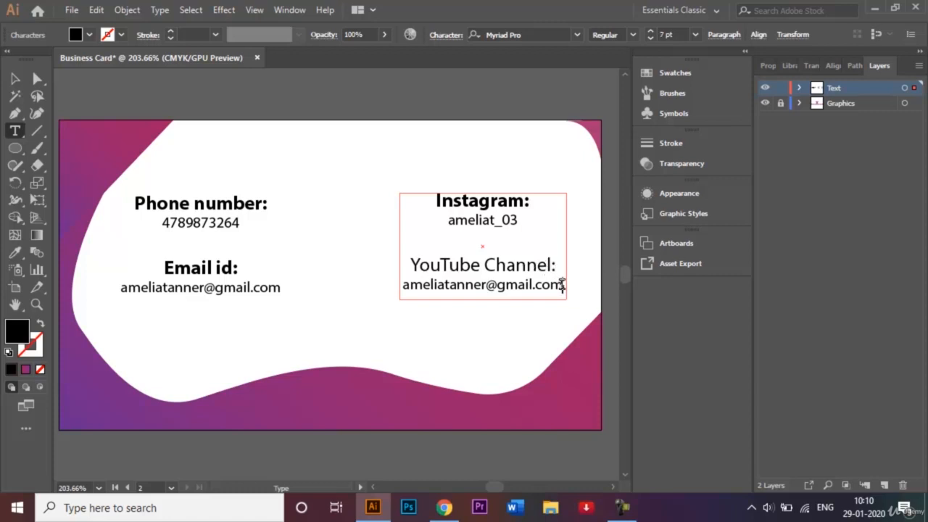
click(561, 285)
key(BackSpace)
key(BackSpace)
key(BackSpace)
key(BackSpace)
key(BackSpace)
key(BackSpace)
key(BackSpace)
key(BackSpace)
key(BackSpace)
key(BackSpace)
key(BackSpace)
key(BackSpace)
key(BackSpace)
key(BackSpace)
key(BackSpace)
key(BackSpace)
key(BackSpace)
key(BackSpace)
key(BackSpace)
key(BackSpace)
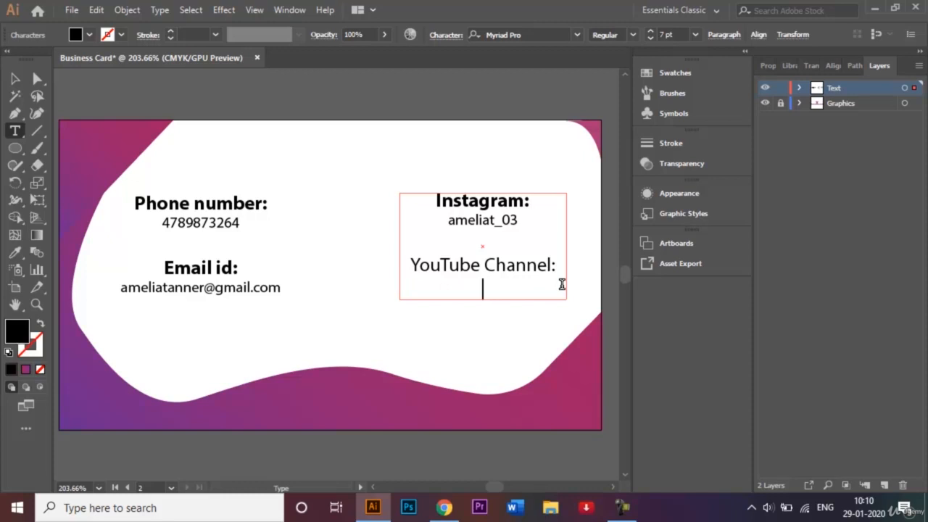
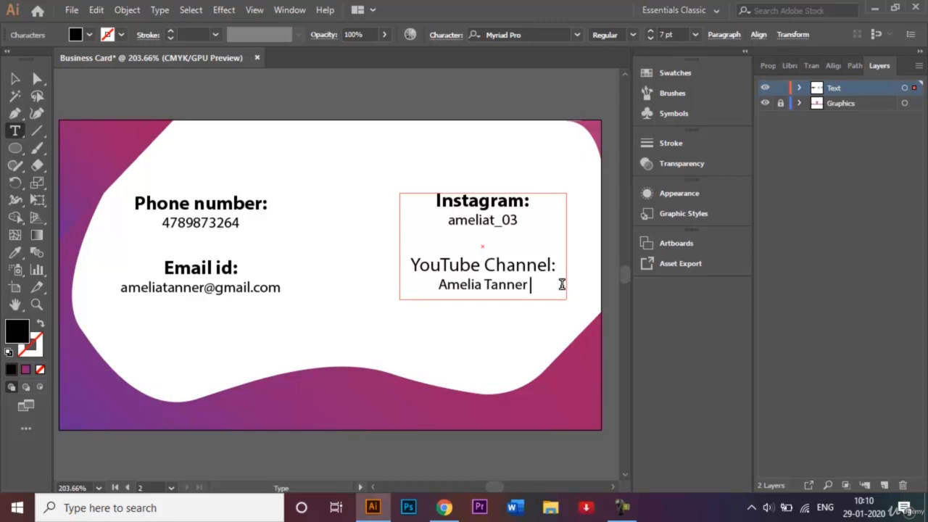
text( Graphocs)
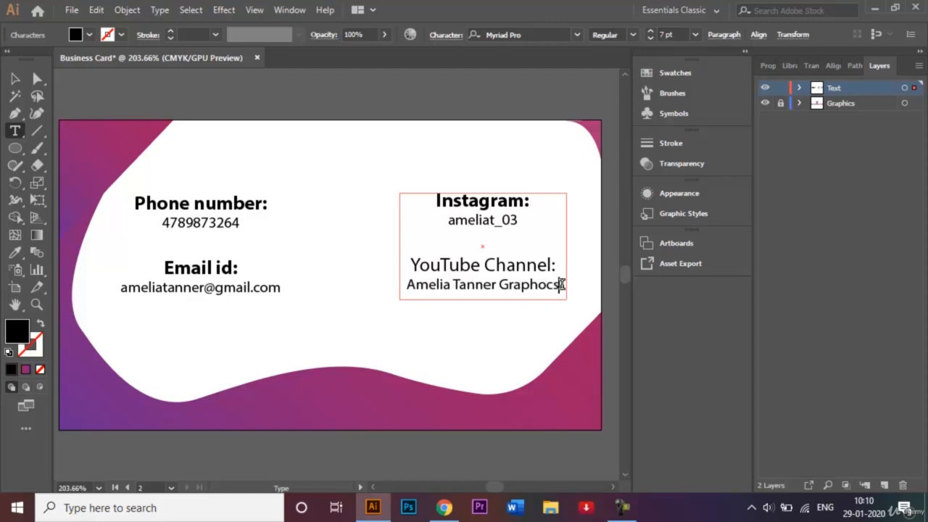
key(BackSpace)
key(BackSpace)
key(BackSpace)
text(ics)
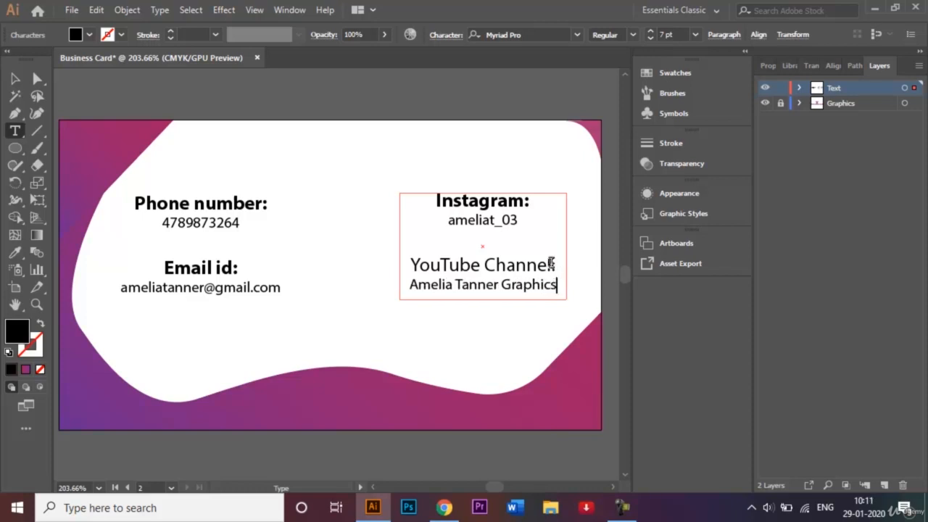
drag(555, 266, 408, 265)
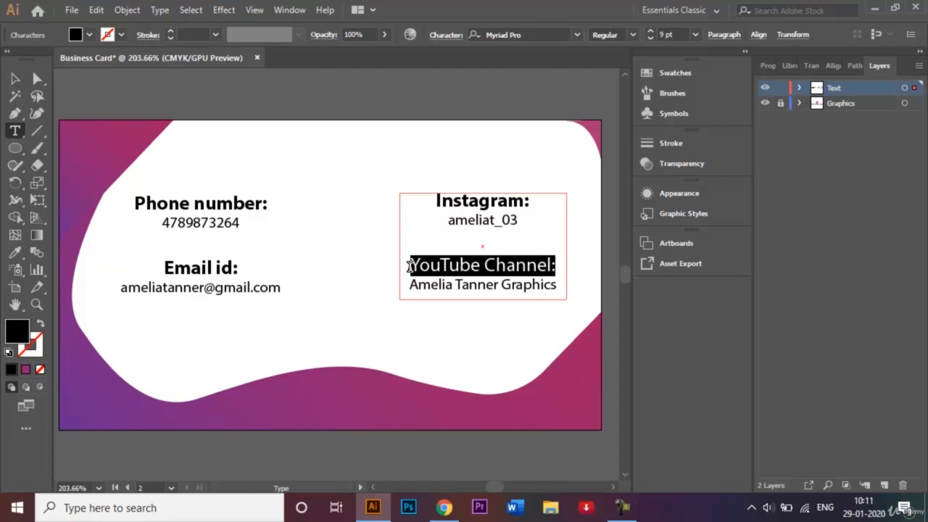
Step: Set the 'YouTube Channel:' heading to Bold and deselect the text block
click(633, 34)
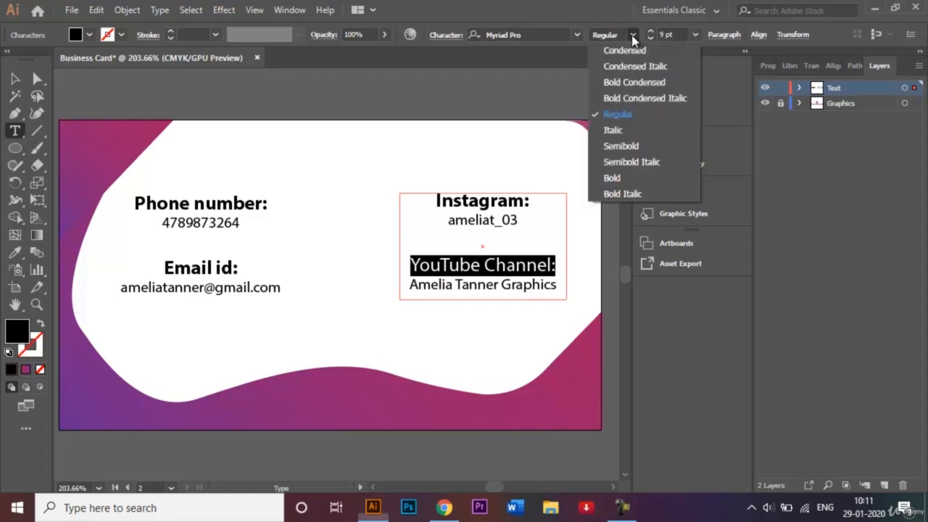
click(613, 179)
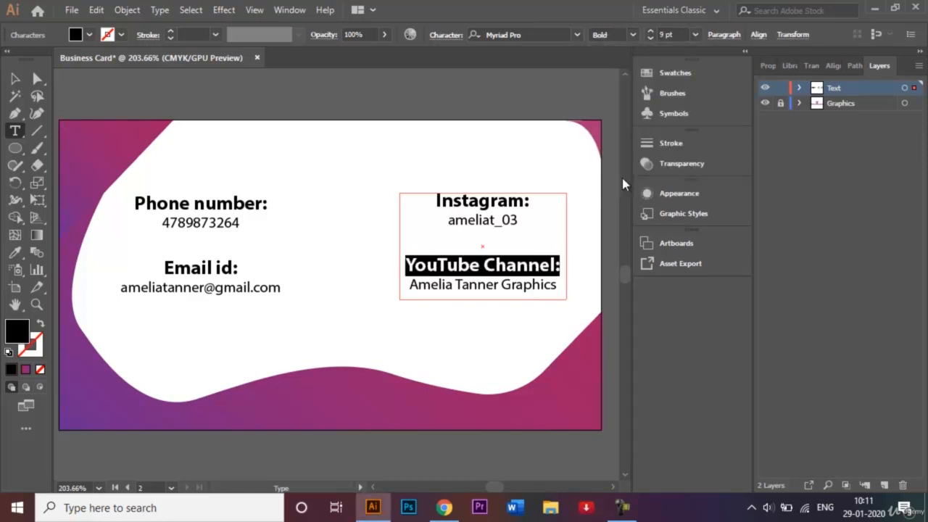
click(15, 79)
click(347, 112)
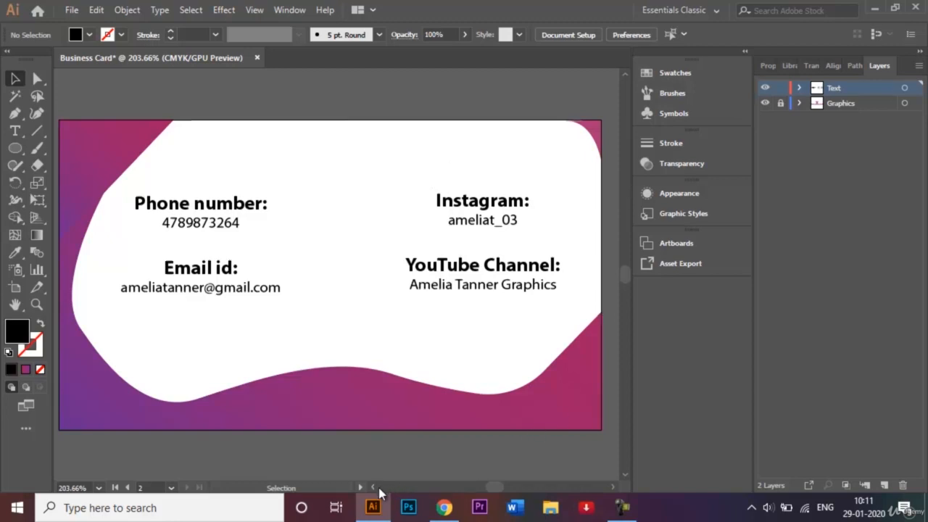
scroll(378, 490, left, 10)
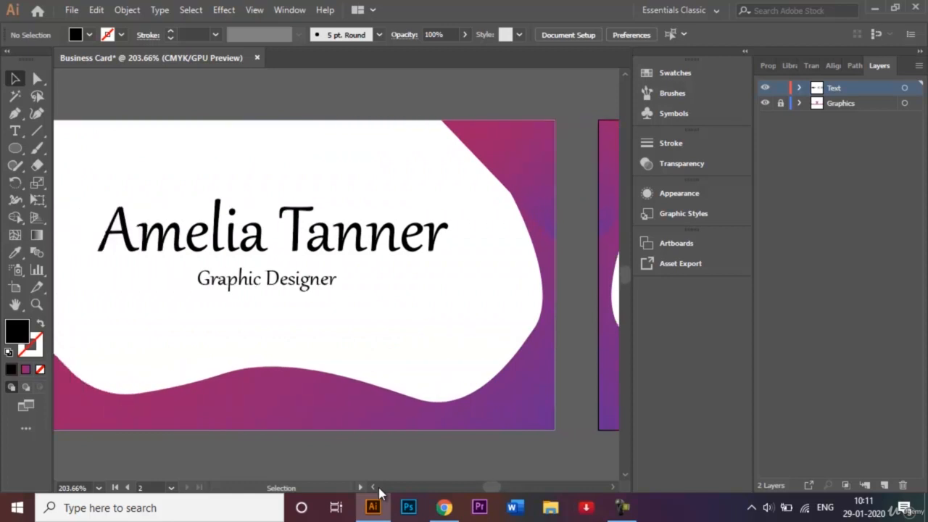
scroll(378, 490, left, 2)
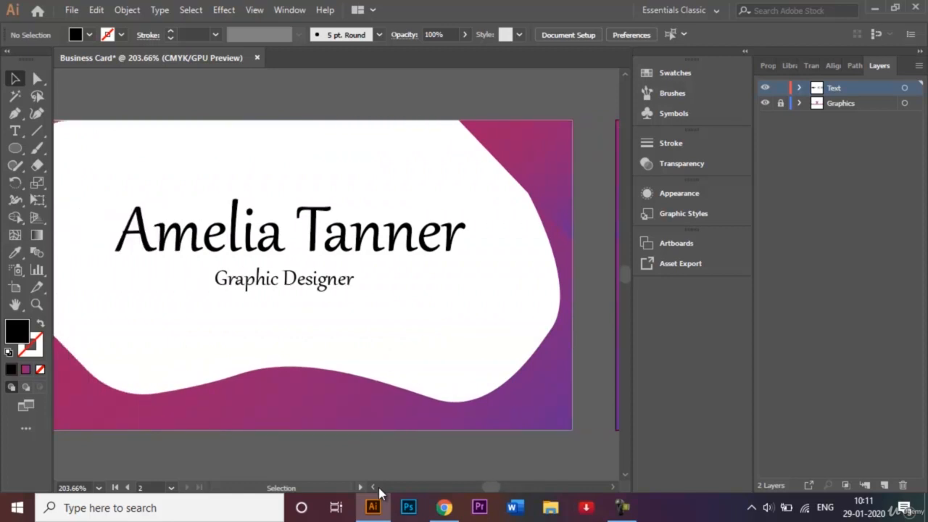
scroll(377, 492, left, 5)
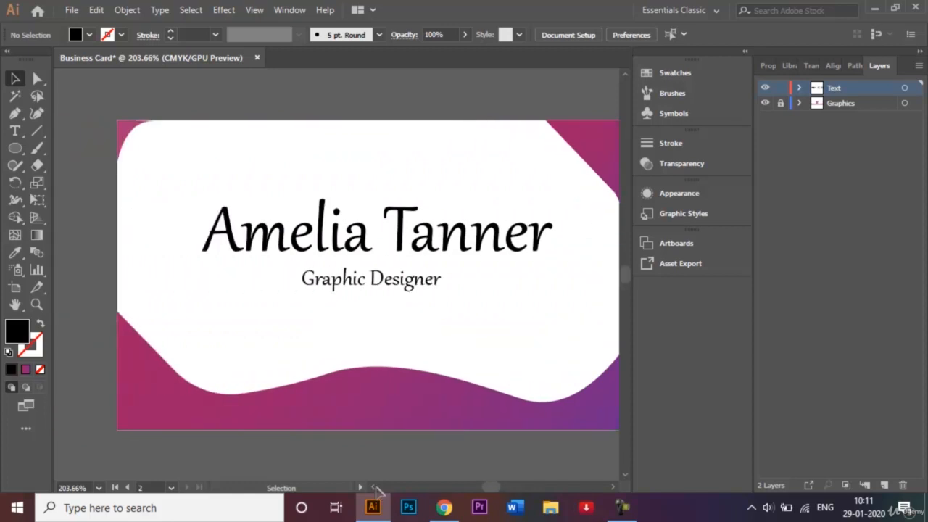
click(610, 488)
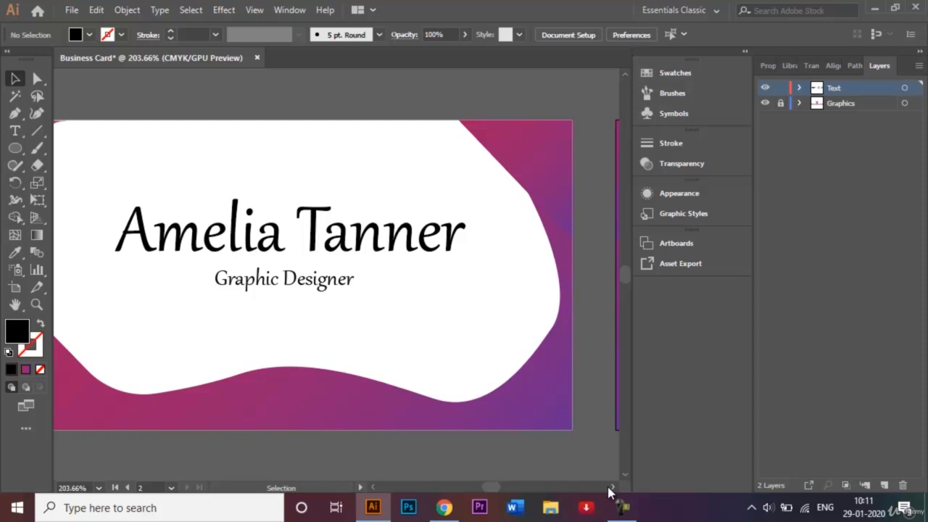
drag(609, 490, 609, 491)
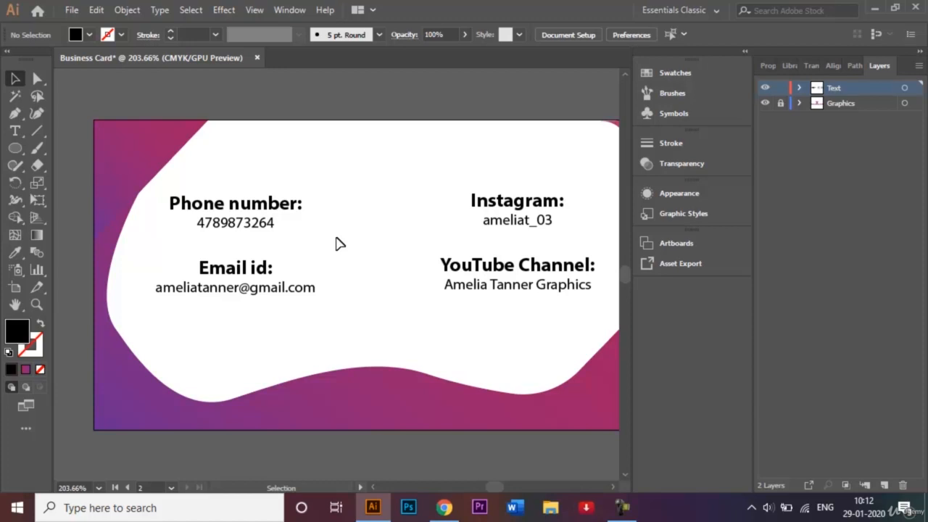
Step: Save As 'Business Card.ai' in Adobe Illustrator format, accepting the default Illustrator Options
click(72, 10)
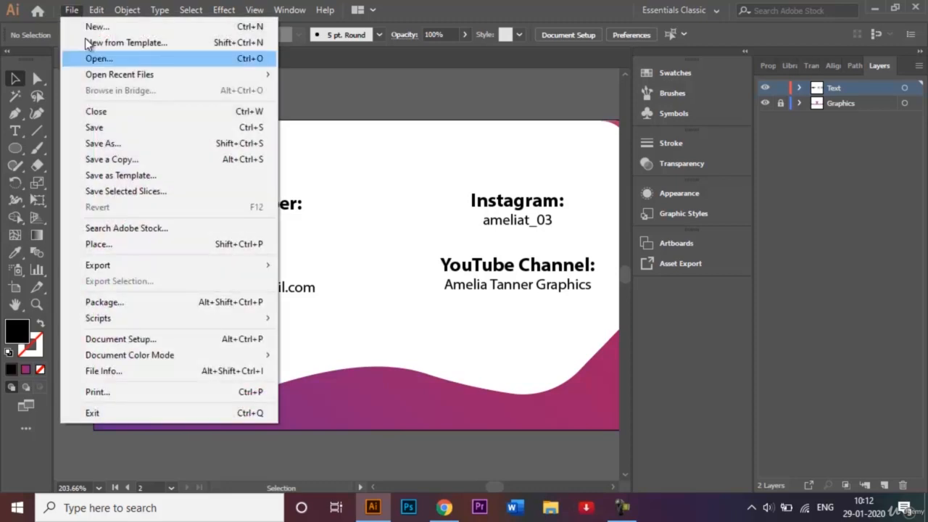
click(132, 144)
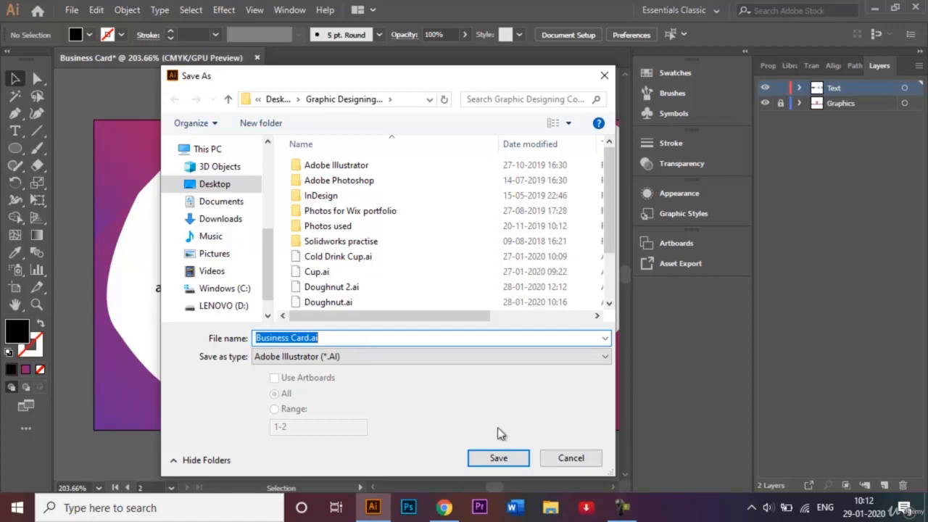
click(511, 458)
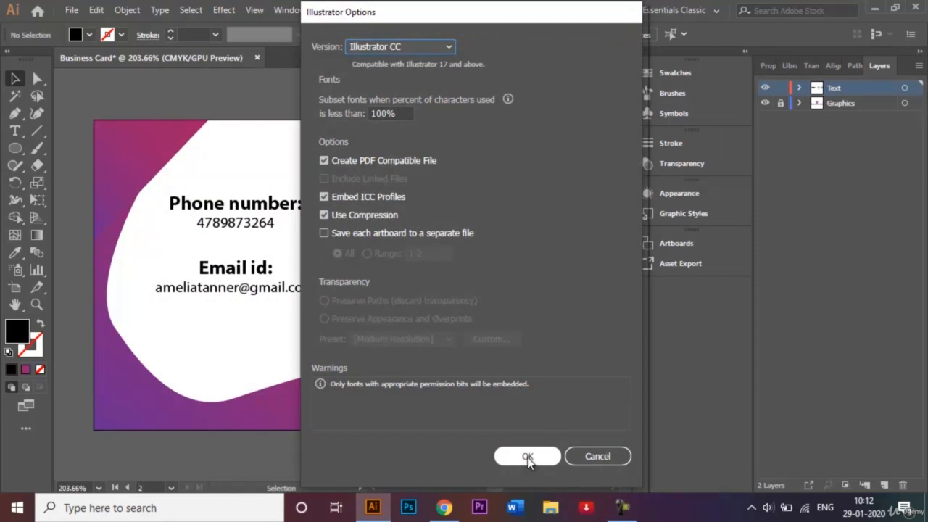
click(527, 457)
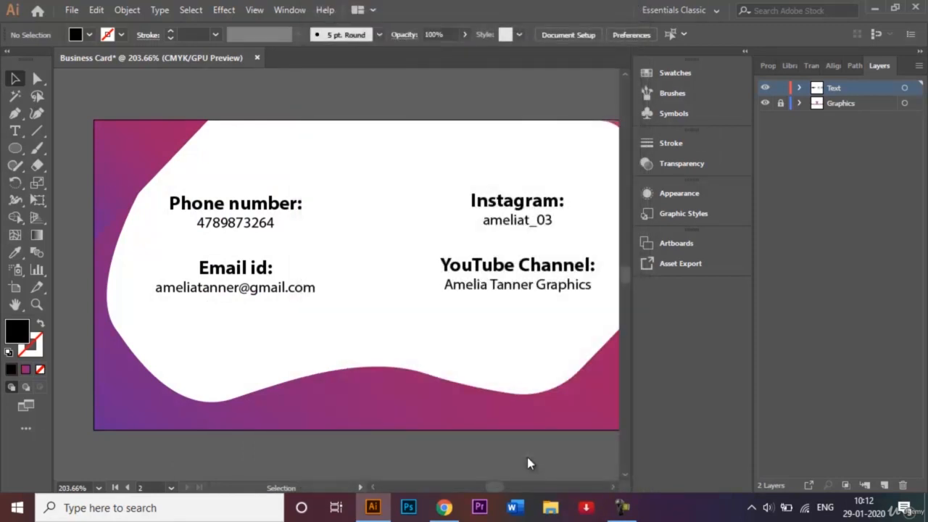